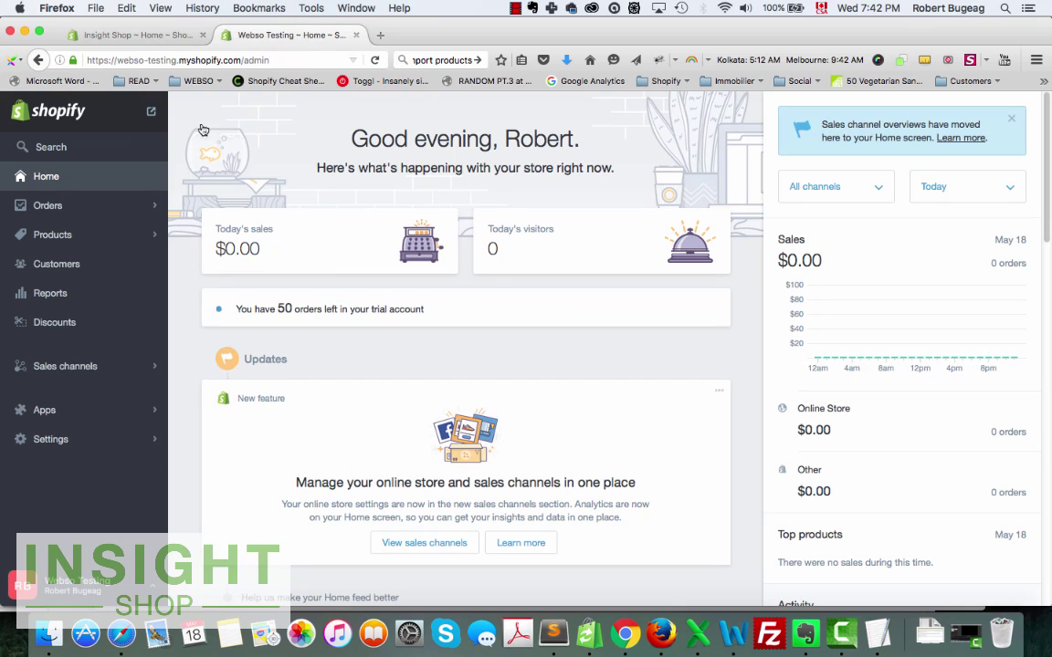
Look through the Webso Testing store's products and sales channels pages, ending on the Online Store themes page.
{"action": "left_click", "coordinate": [55, 236]}
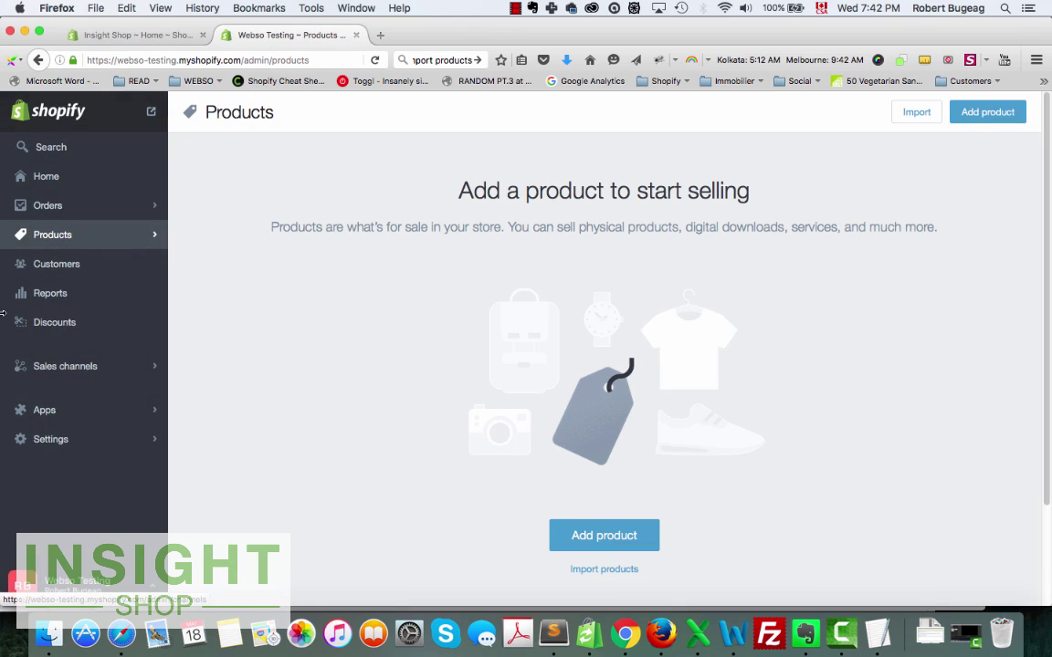
{"action": "left_click", "coordinate": [101, 365]}
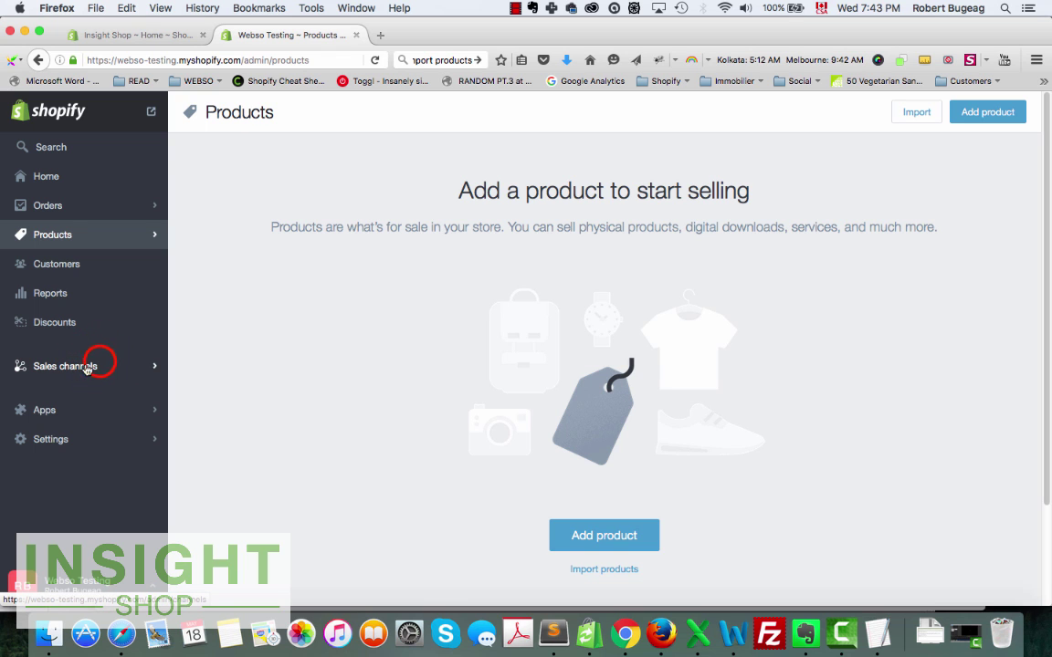
{"action": "left_click", "coordinate": [92, 147]}
{"action": "left_click", "coordinate": [84, 175]}
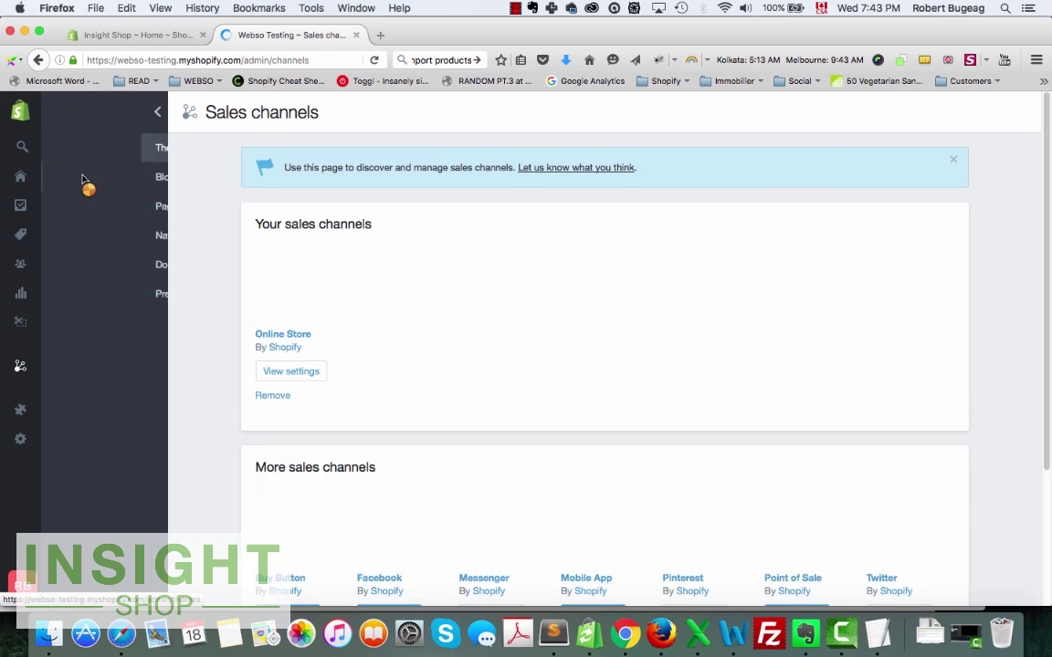
{"action": "left_click", "coordinate": [77, 148]}
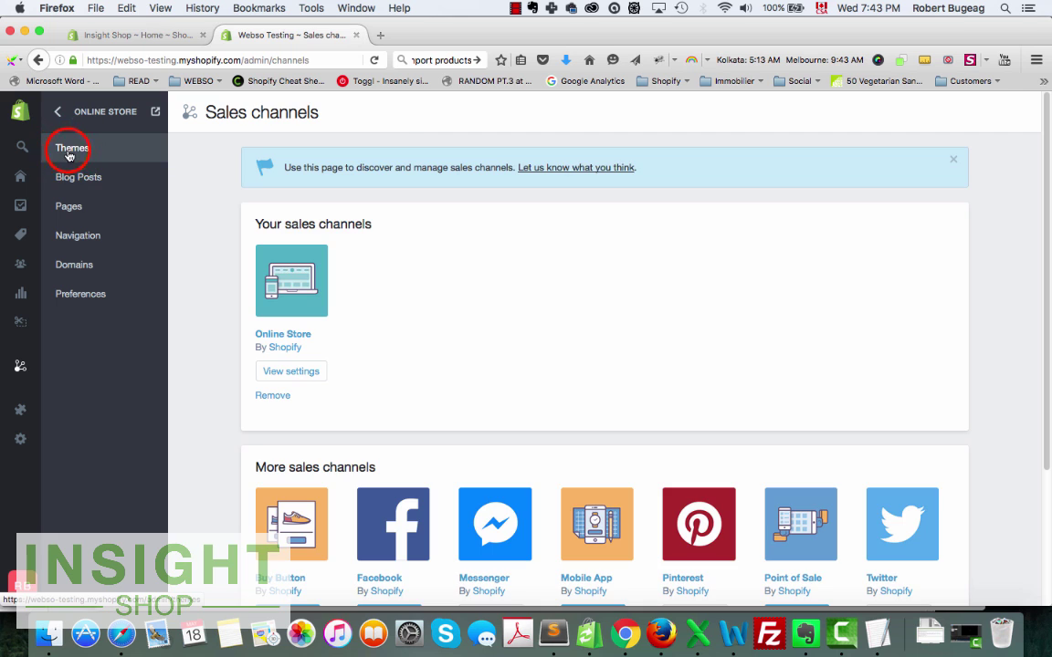
In the Insight Shop store, export all products as CSV for Excel, Numbers, and other spreadsheet programs.
{"action": "left_click", "coordinate": [116, 35]}
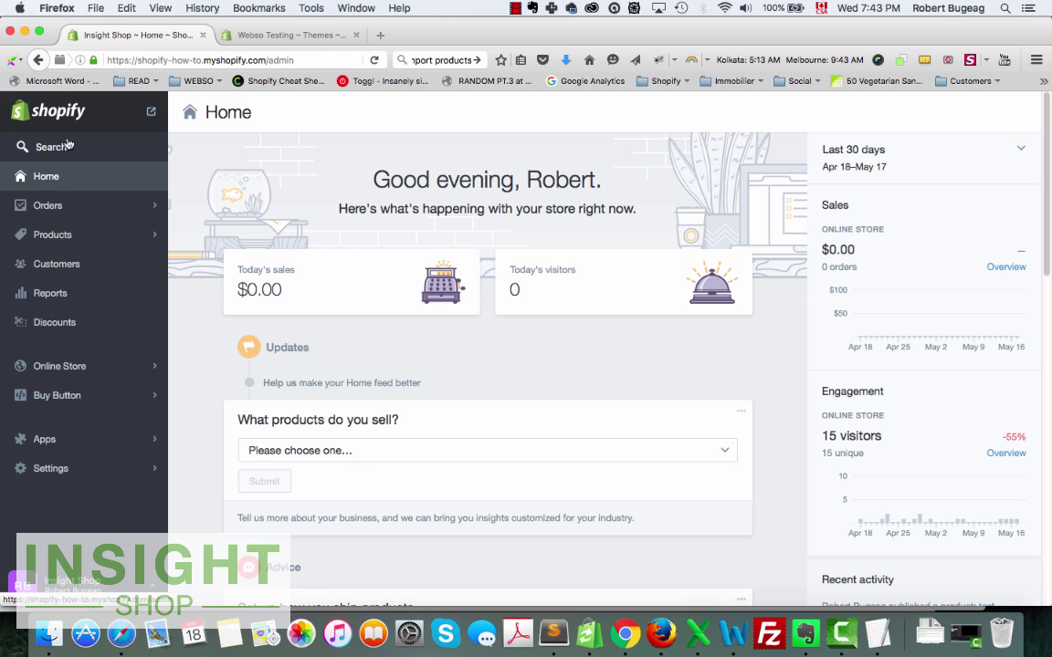
{"action": "left_click", "coordinate": [50, 236]}
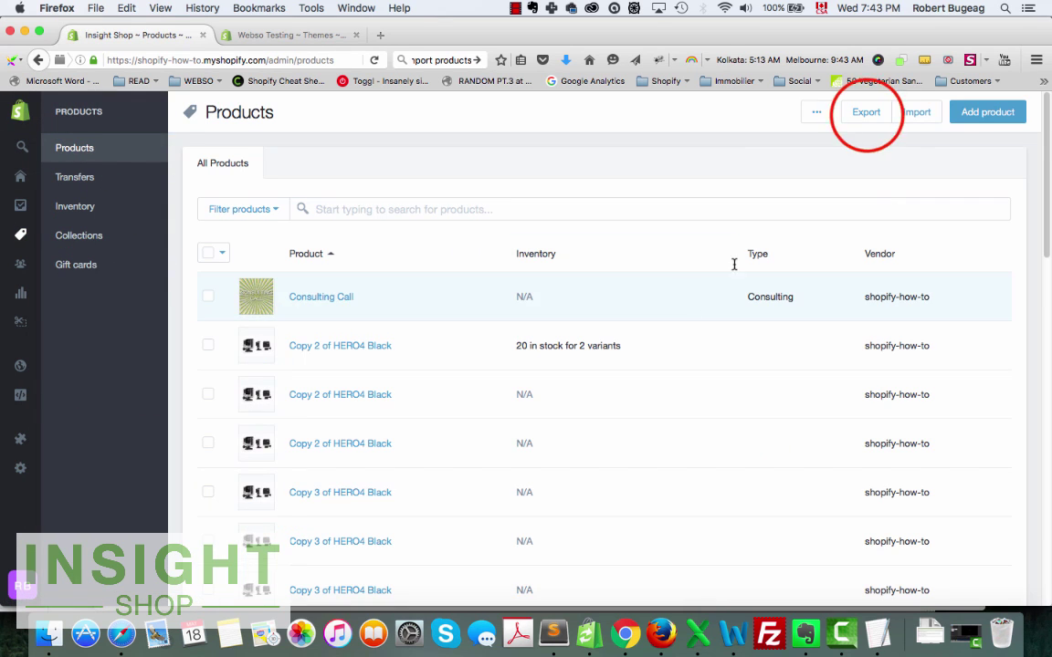
{"action": "left_click", "coordinate": [866, 112]}
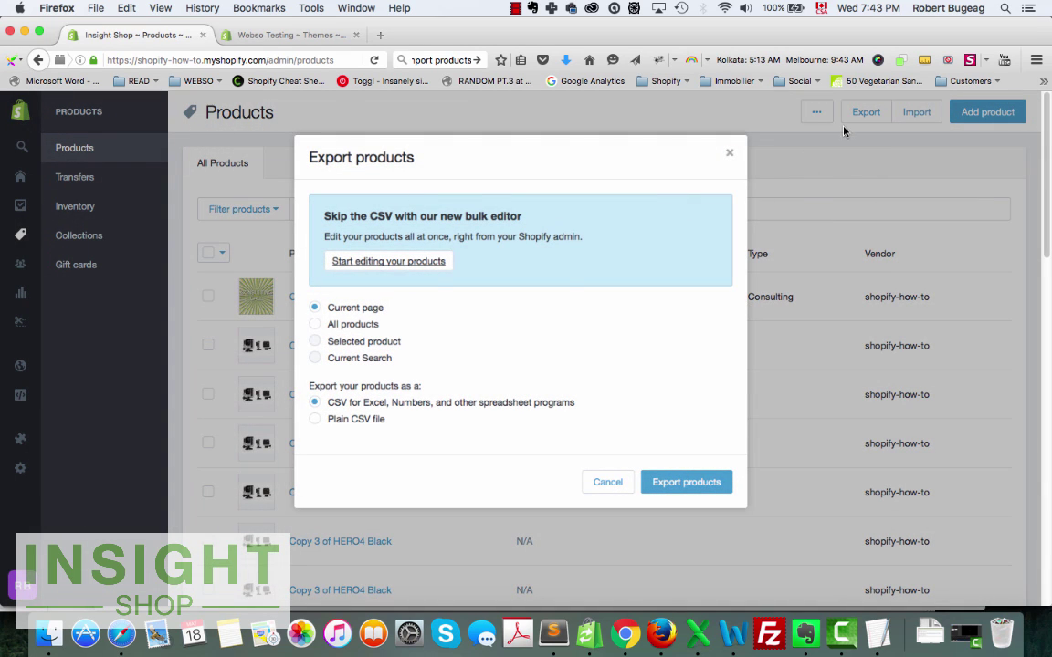
{"action": "left_click", "coordinate": [317, 324]}
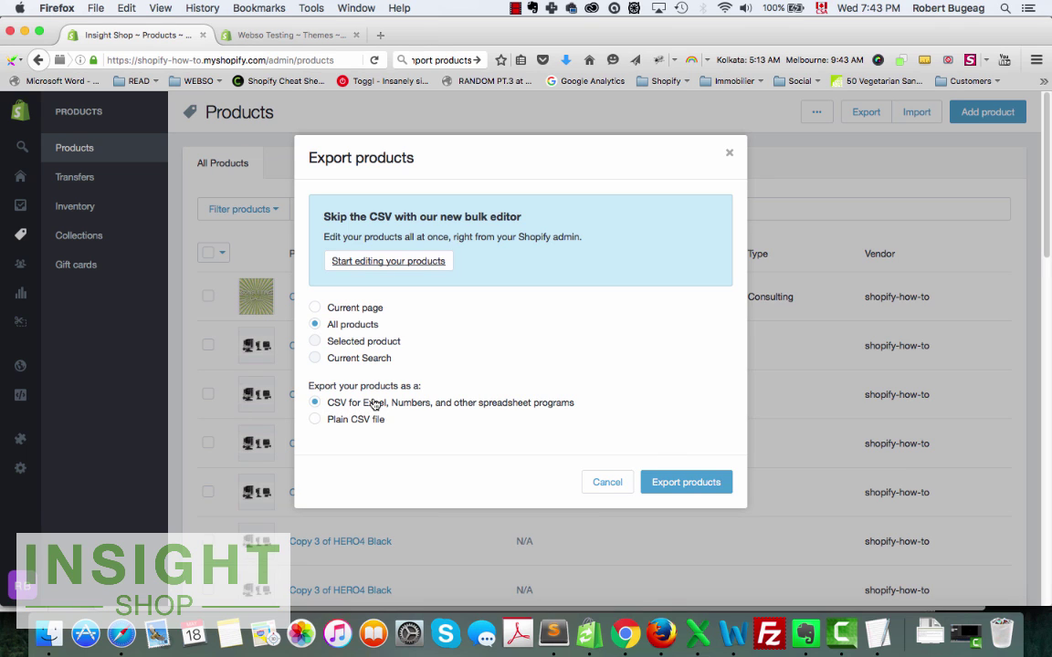
{"action": "left_click", "coordinate": [683, 486]}
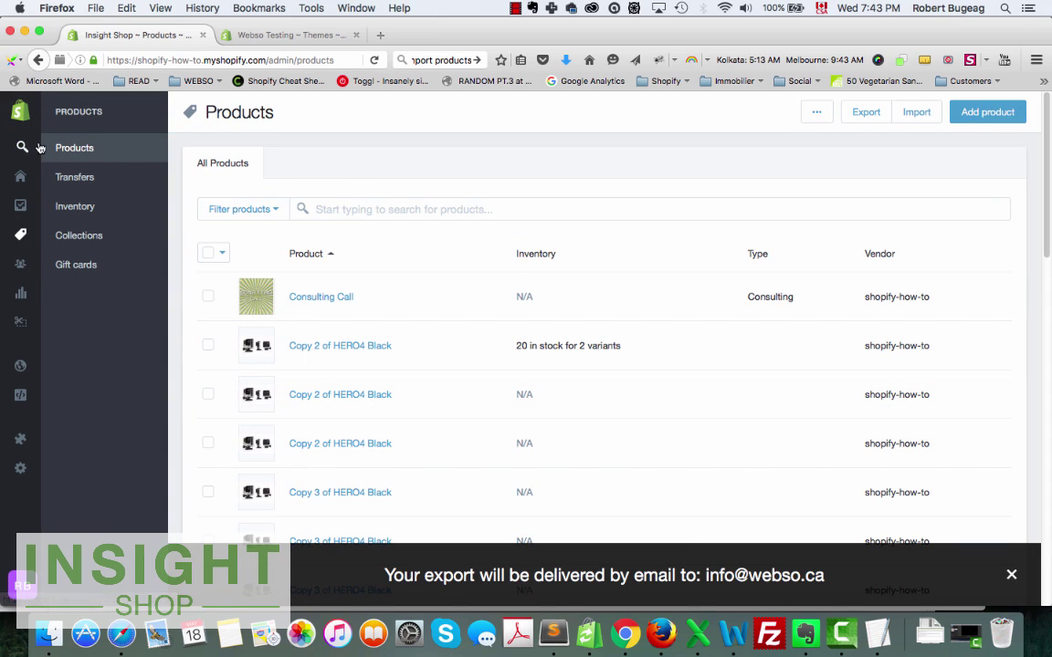
Request the download of the Insight Shop's Qrack-v1-1-7 theme file and have it sent by email.
{"action": "mouse_move", "coordinate": [13, 333]}
{"action": "left_click", "coordinate": [50, 367]}
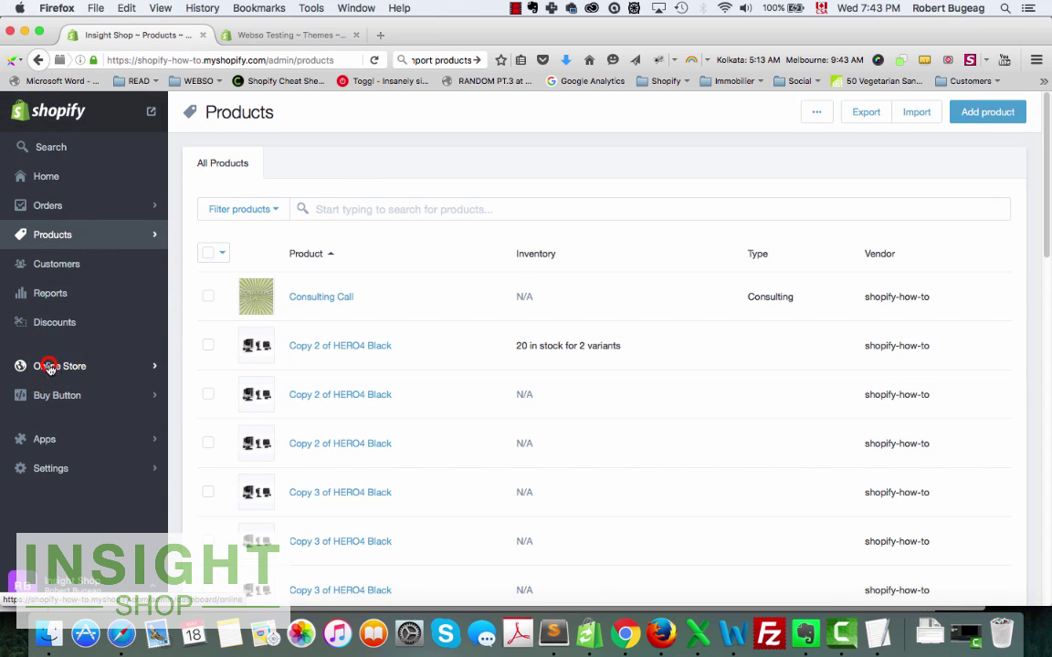
{"action": "left_click", "coordinate": [73, 237]}
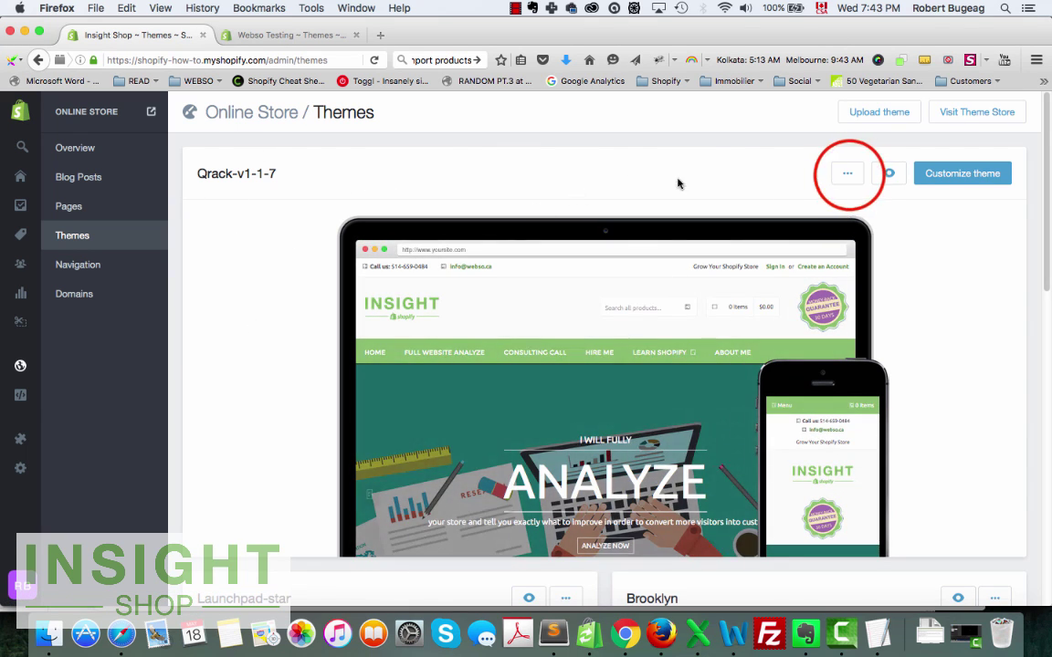
{"action": "left_click", "coordinate": [848, 177]}
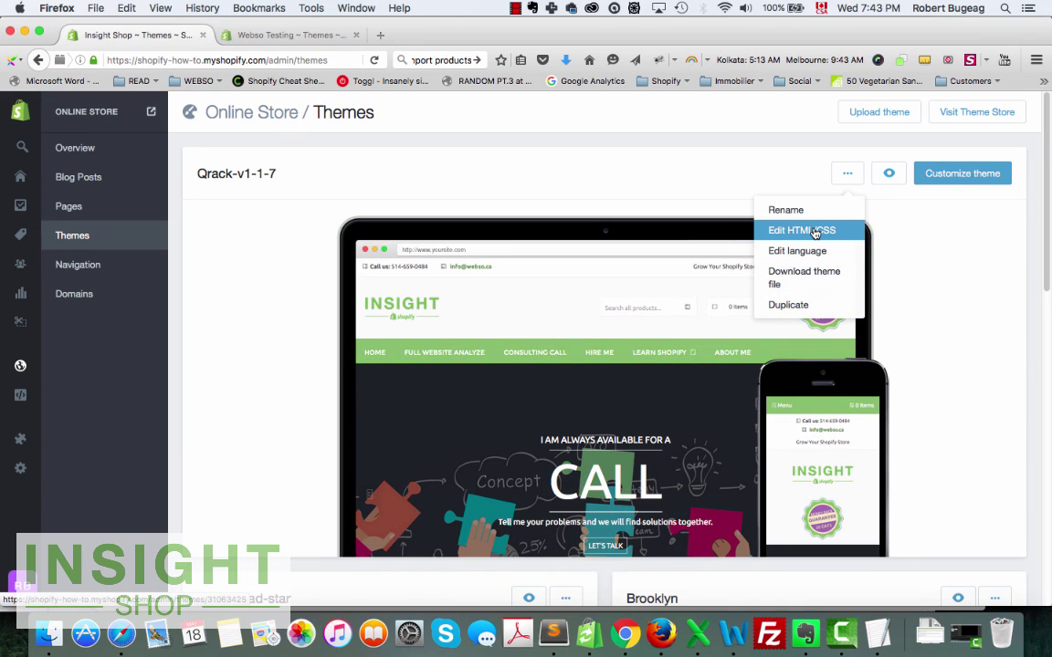
{"action": "left_click", "coordinate": [797, 277]}
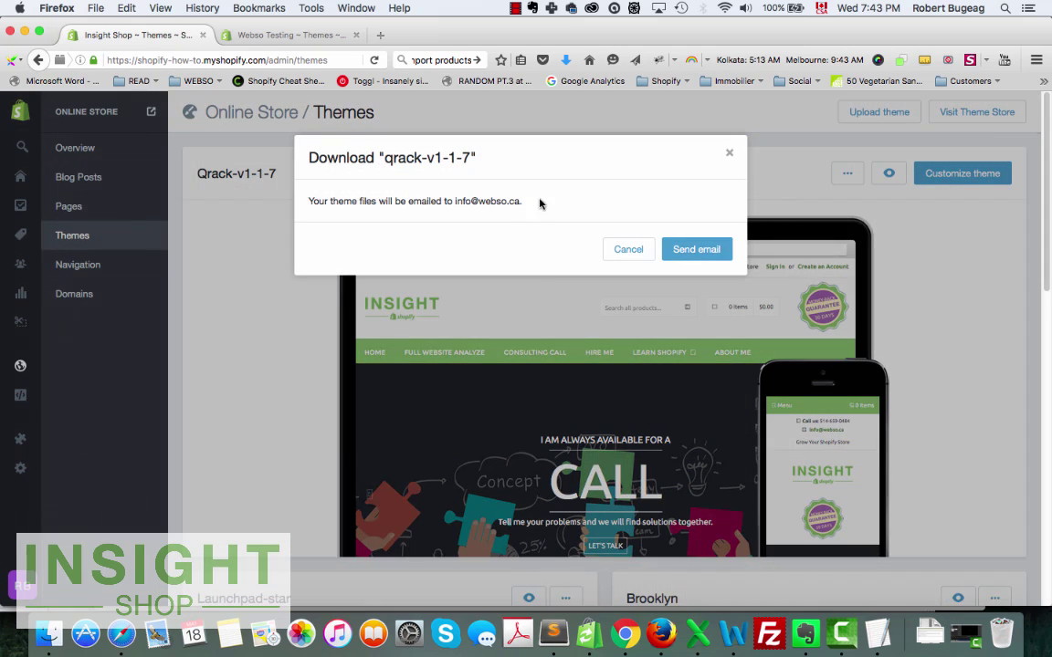
{"action": "left_click", "coordinate": [699, 254]}
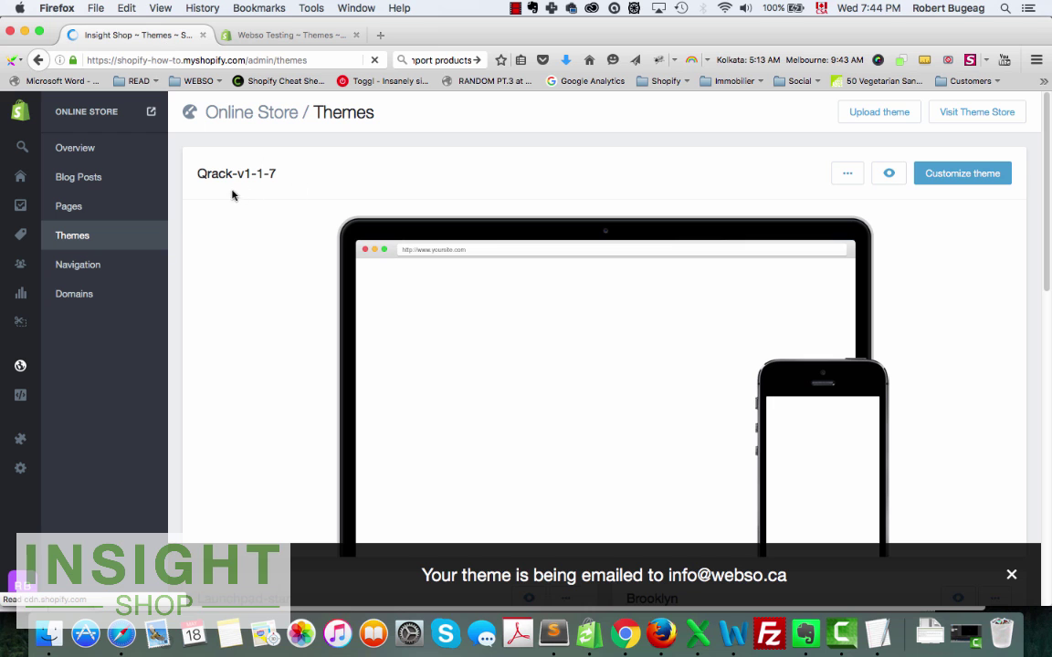
{"action": "left_click_drag", "start_coordinate": [200, 178], "coordinate": [219, 176]}
{"action": "left_click", "coordinate": [217, 175]}
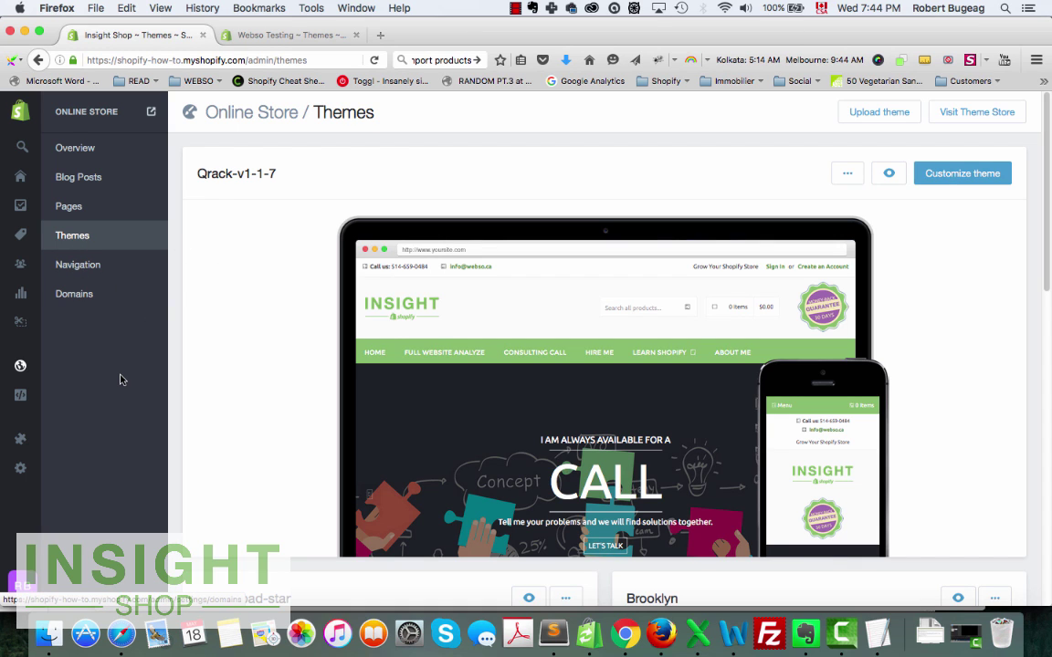
Review the Insight Shop's navigation menus and its product collections.
{"action": "left_click", "coordinate": [88, 264]}
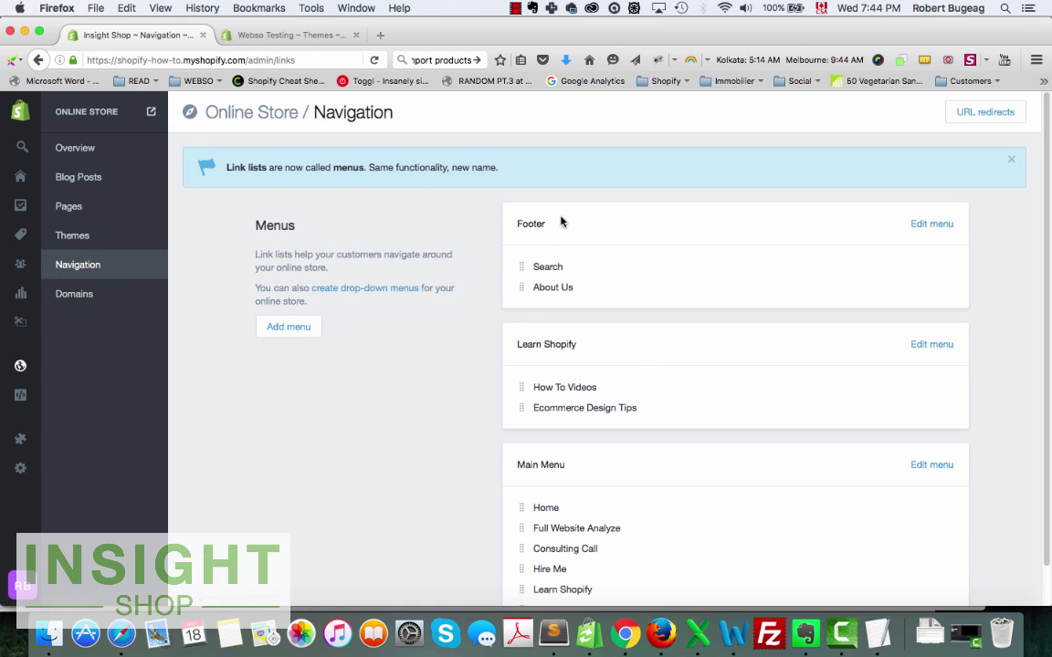
{"action": "scroll", "coordinate": [651, 411], "scroll_direction": "down", "scroll_amount": 1}
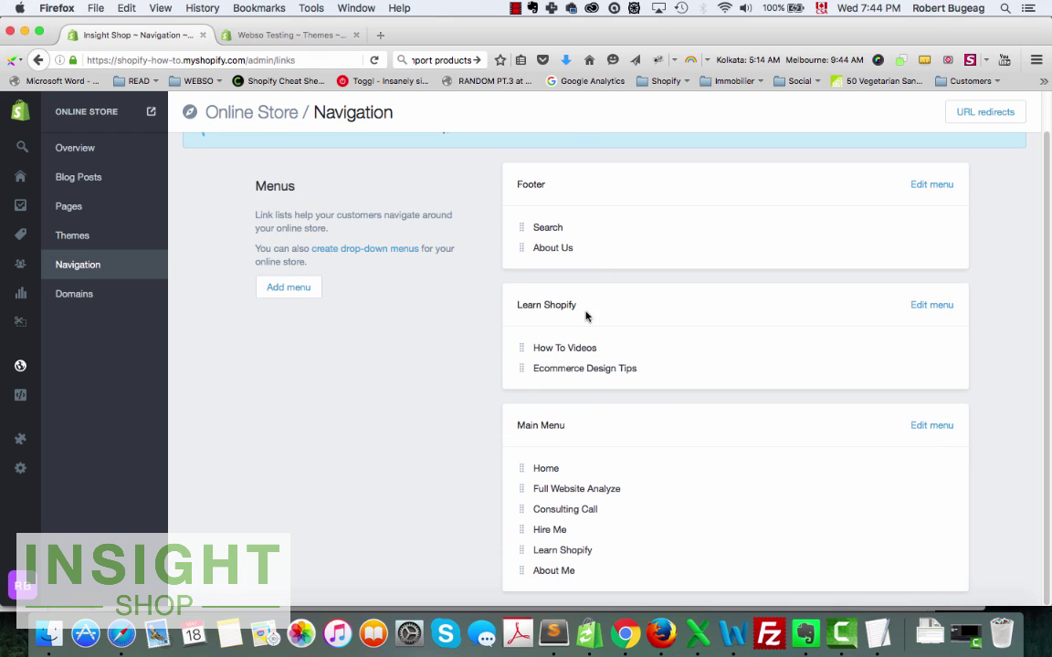
{"action": "scroll", "coordinate": [477, 455], "scroll_direction": "up", "scroll_amount": 1}
{"action": "left_click", "coordinate": [48, 235]}
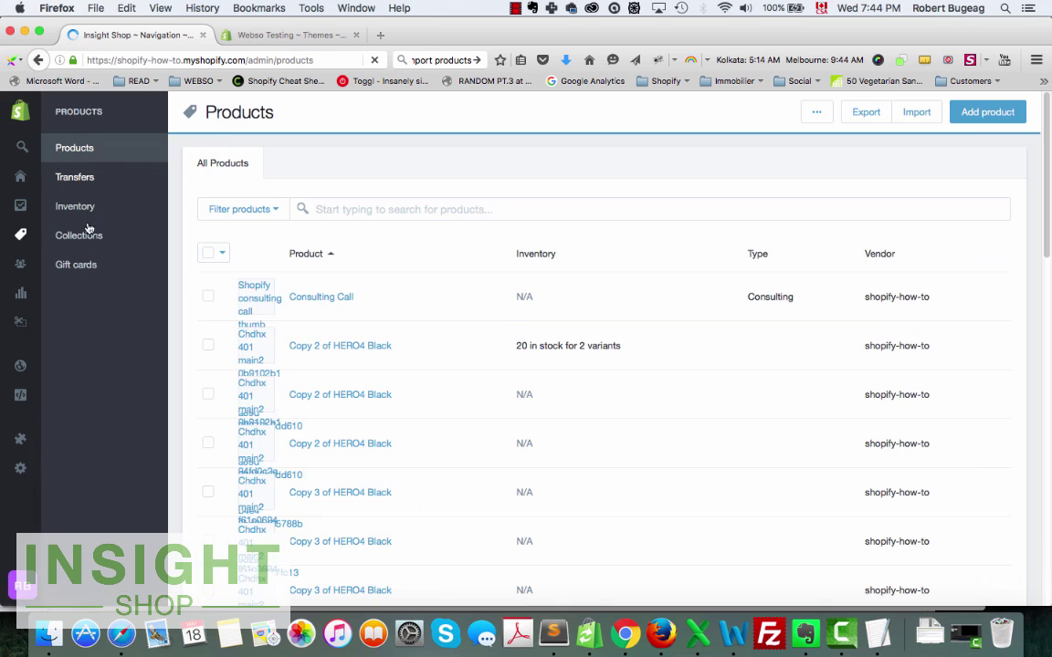
{"action": "left_click", "coordinate": [88, 238]}
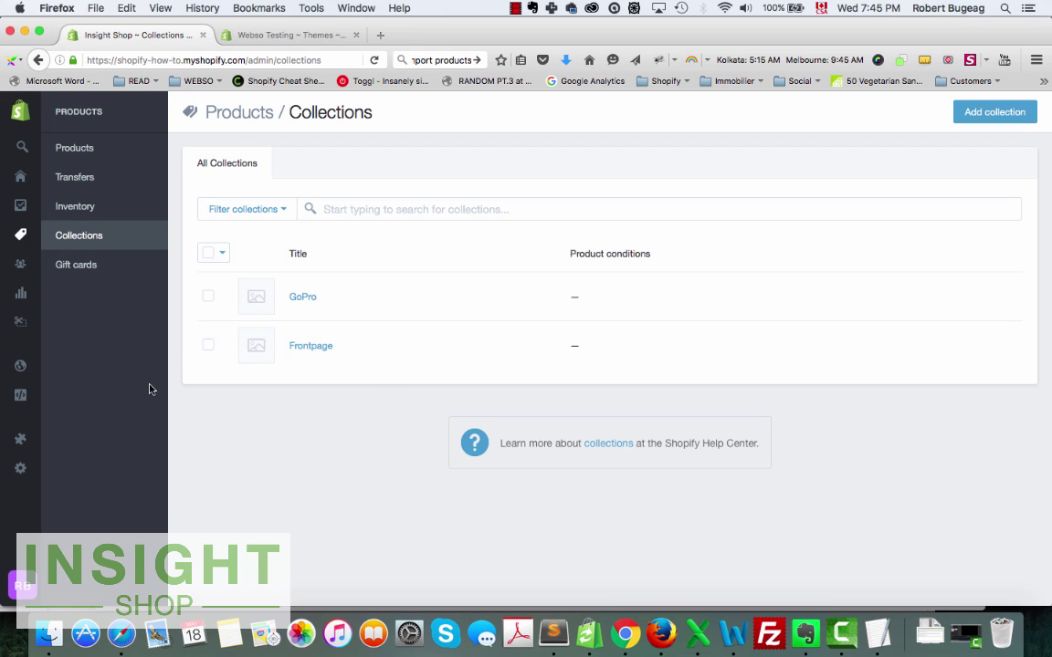
Export all customers of the Insight Shop as CSV for Excel, Numbers, and other spreadsheet programs.
{"action": "mouse_move", "coordinate": [20, 236]}
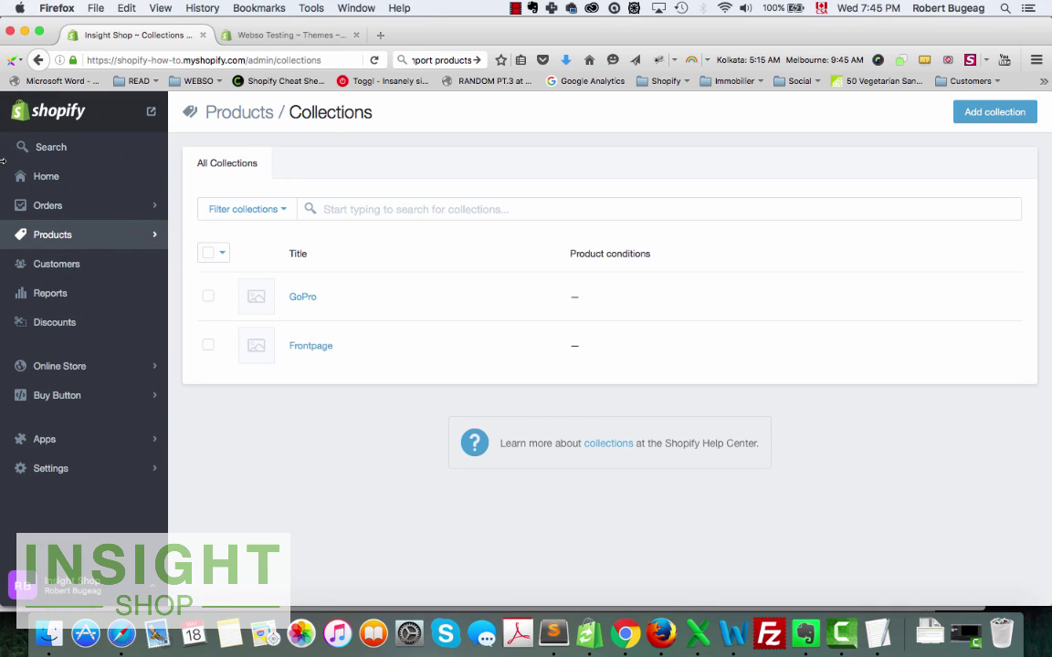
{"action": "left_click", "coordinate": [60, 237]}
{"action": "left_click", "coordinate": [64, 265]}
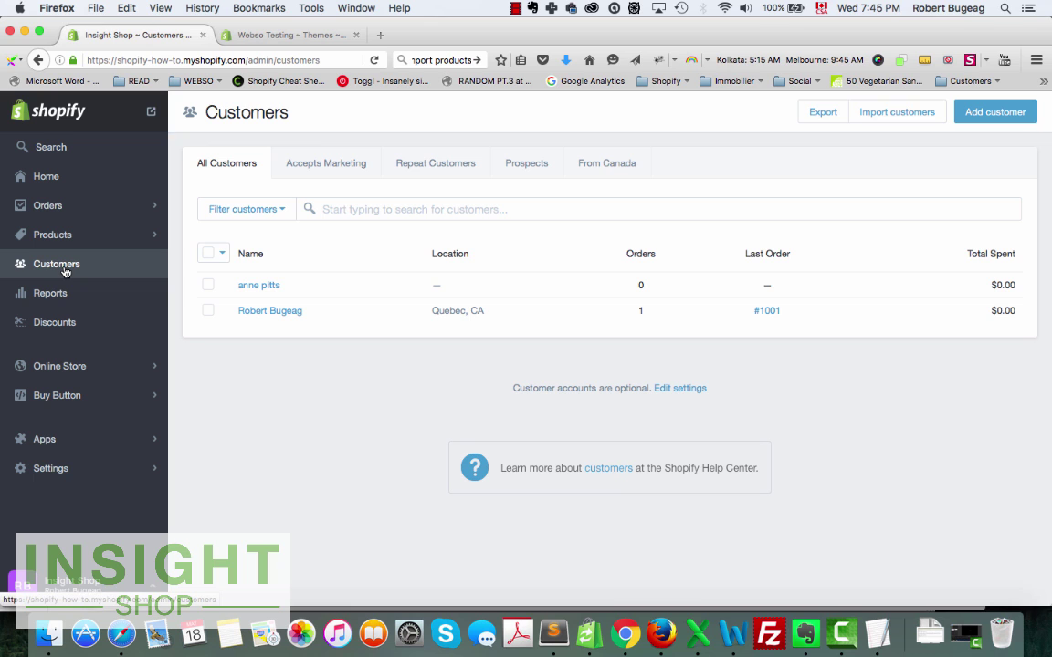
{"action": "left_click", "coordinate": [821, 114]}
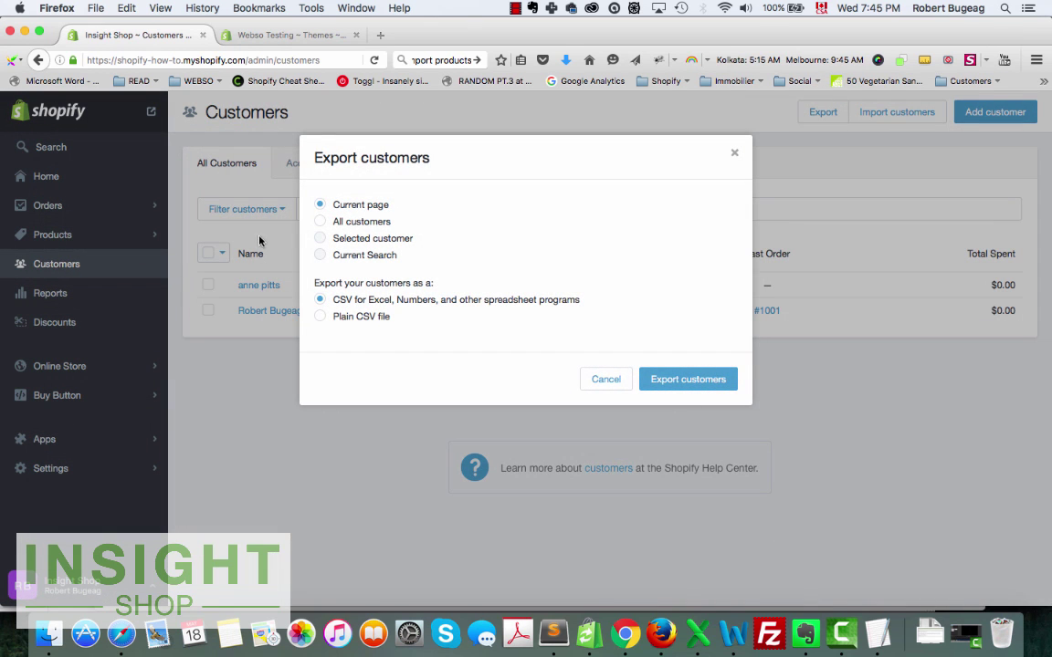
{"action": "left_click", "coordinate": [320, 221]}
{"action": "left_click", "coordinate": [669, 376]}
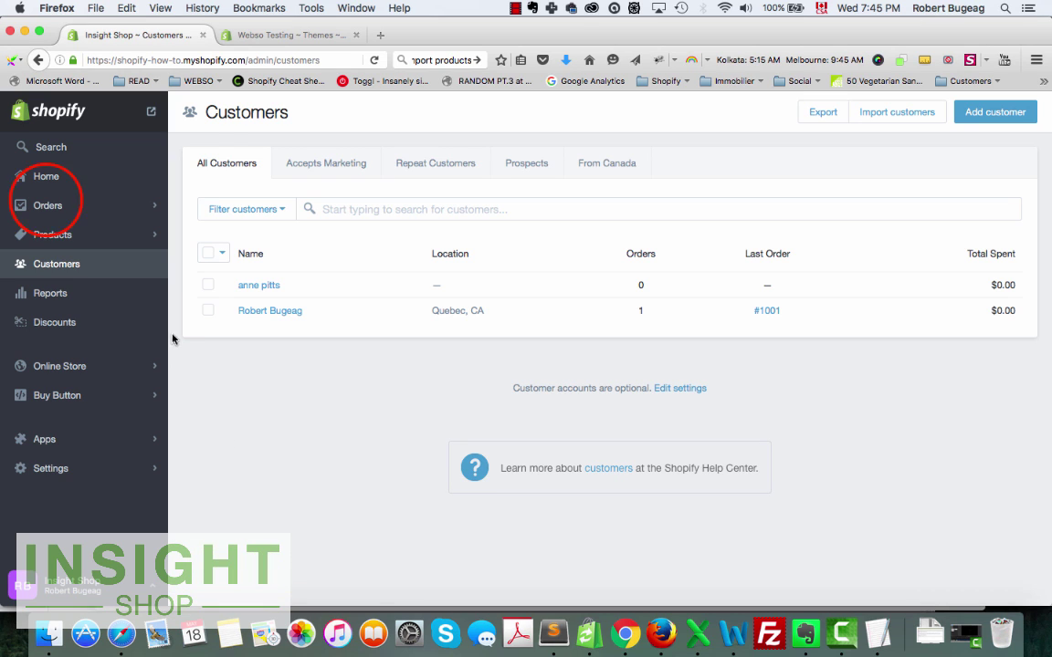
Open the Insight Shop's order list to check the orders and the available export option.
{"action": "left_click", "coordinate": [47, 206]}
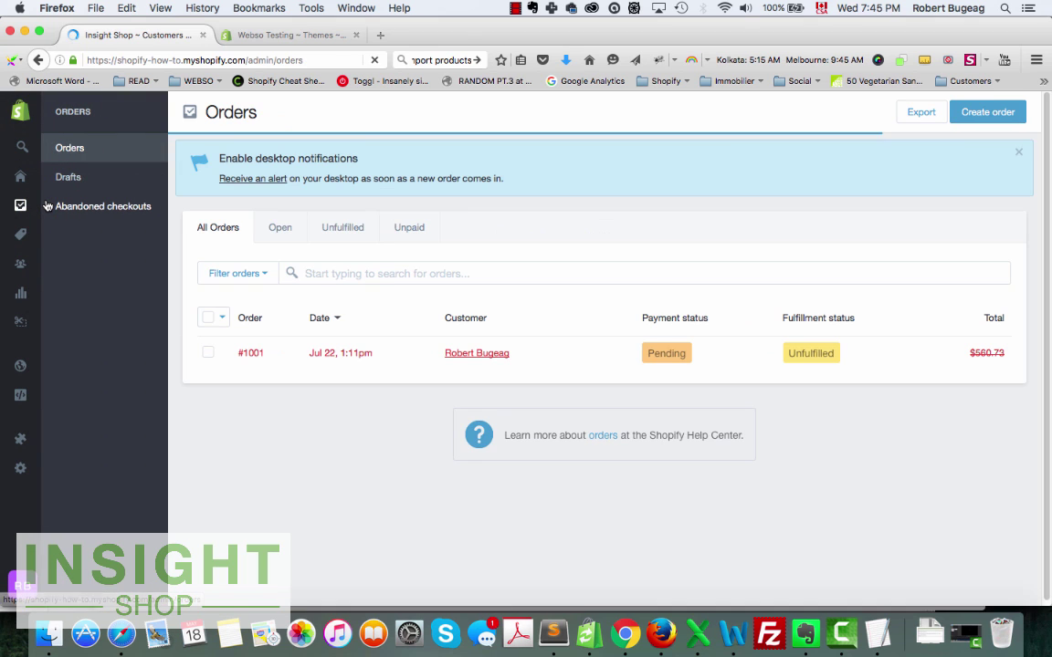
{"action": "left_click", "coordinate": [864, 44]}
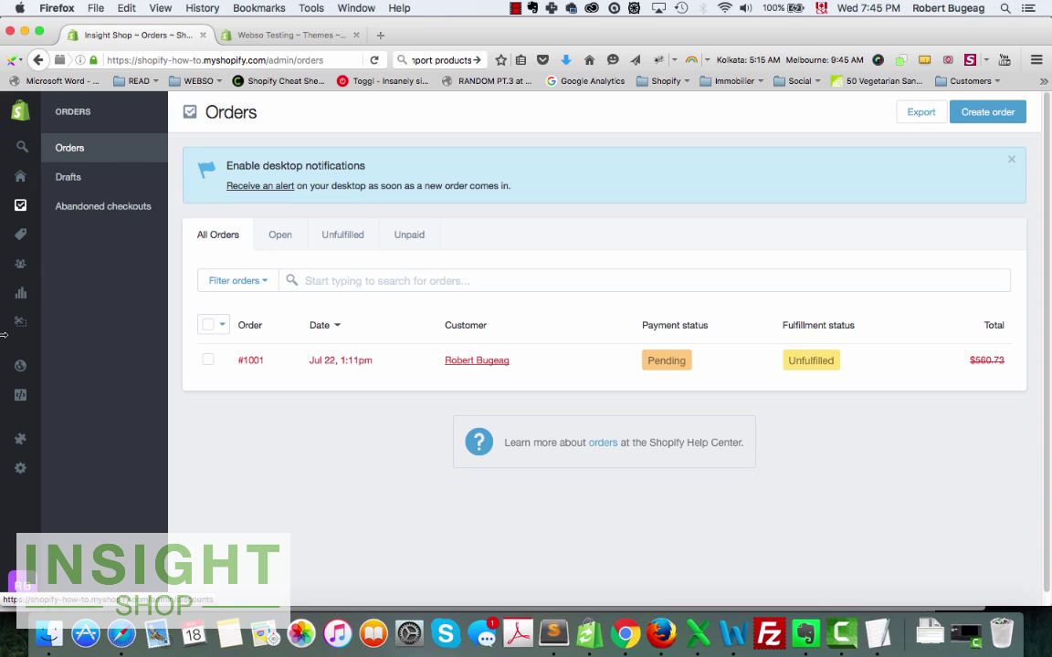
Open the online store's About Us page for editing and show its content as HTML.
{"action": "mouse_move", "coordinate": [25, 228]}
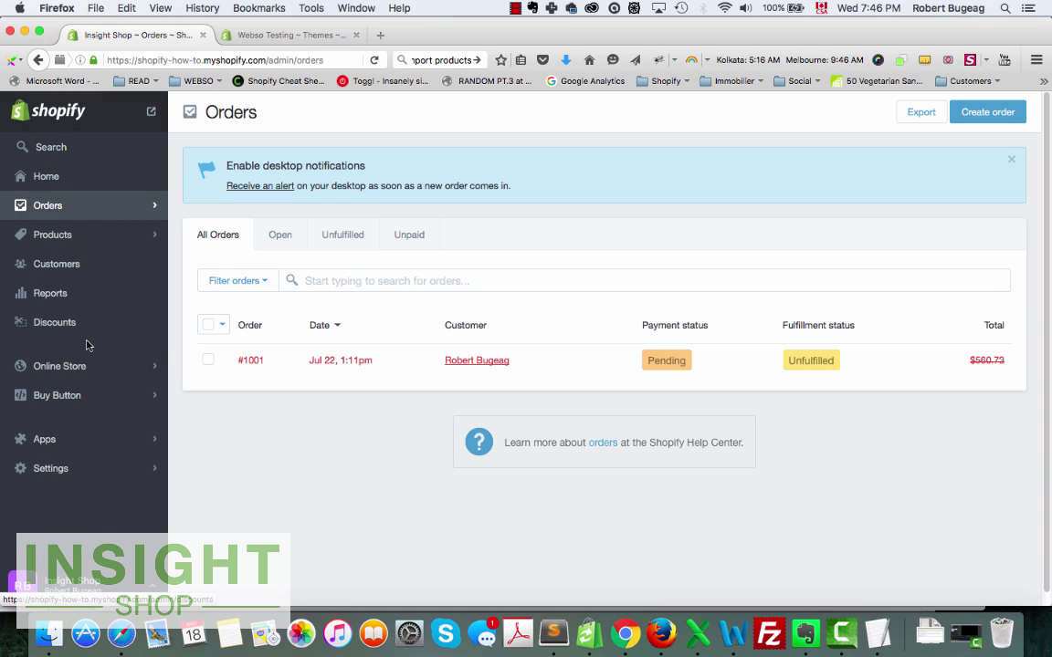
{"action": "left_click", "coordinate": [63, 369]}
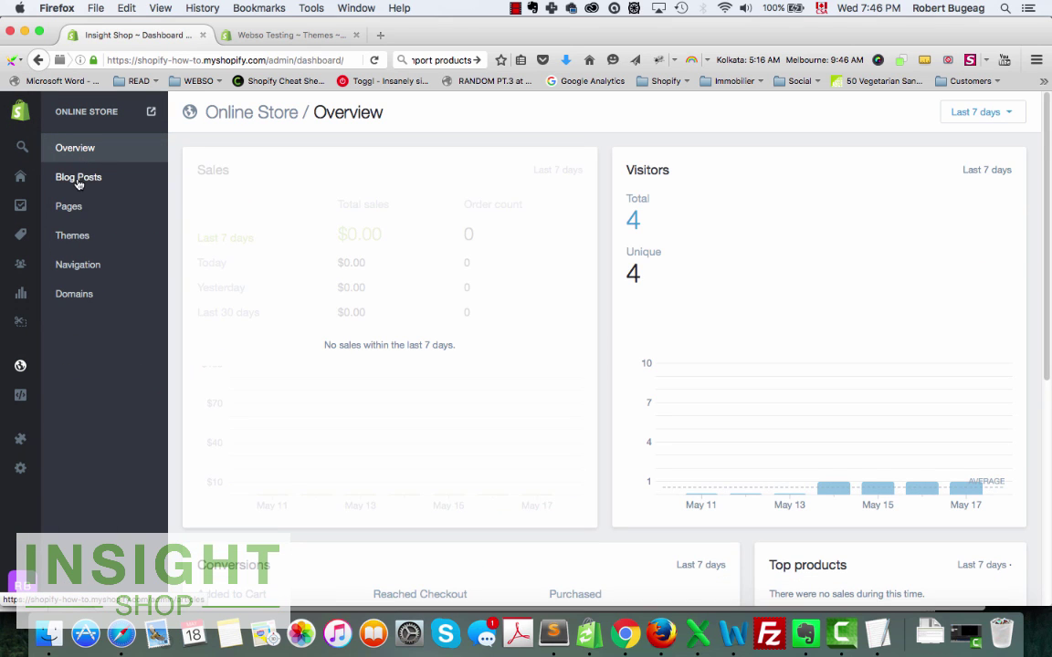
{"action": "left_click", "coordinate": [64, 205]}
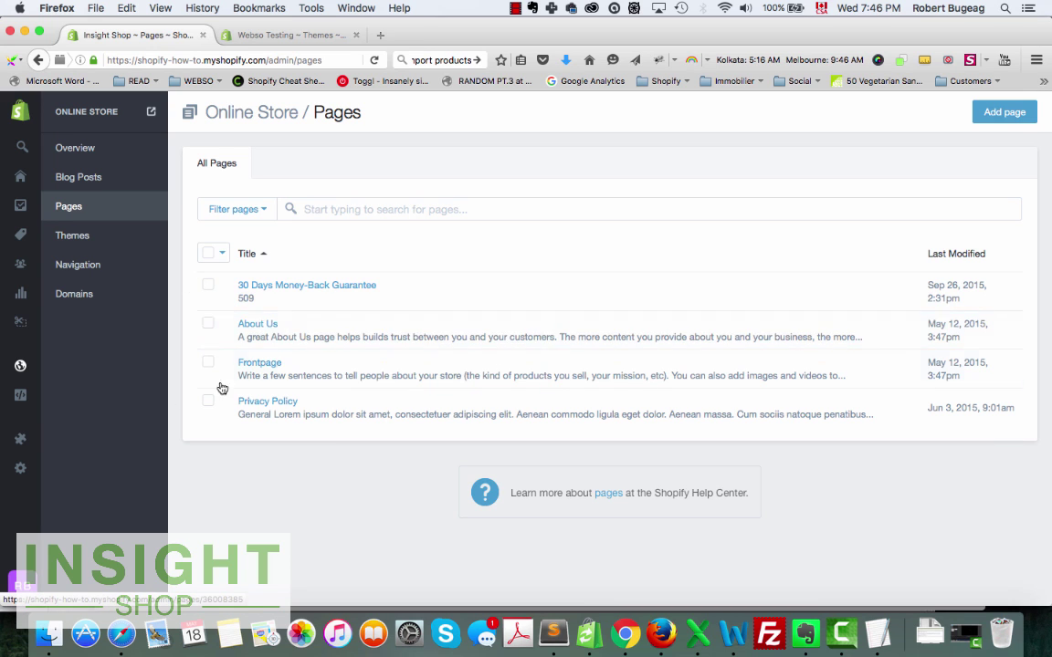
{"action": "left_click", "coordinate": [252, 325]}
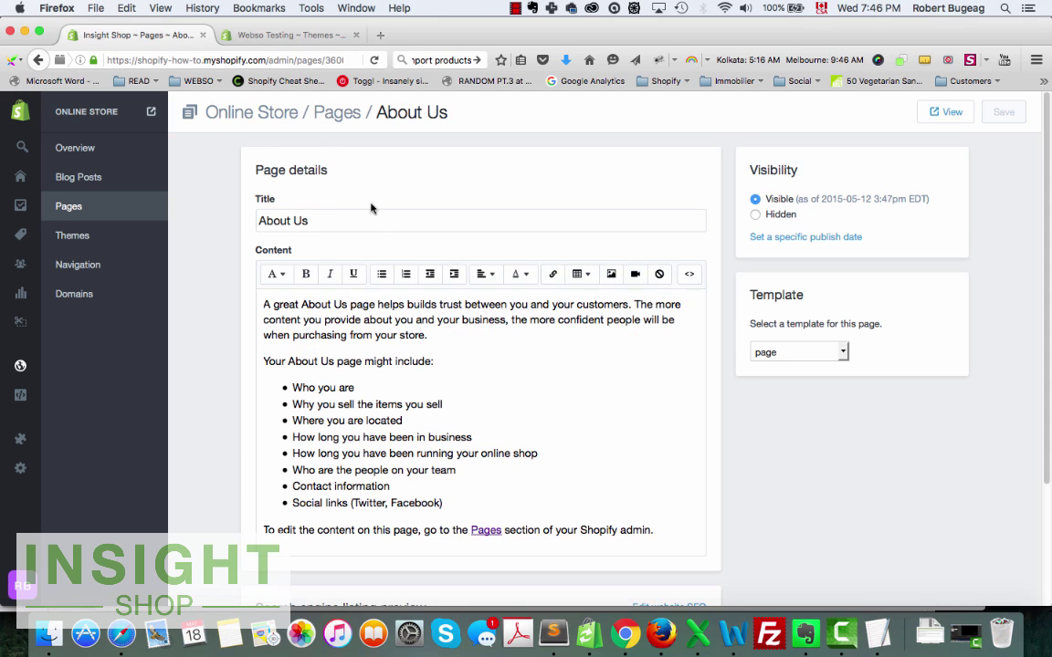
{"action": "left_click", "coordinate": [688, 273]}
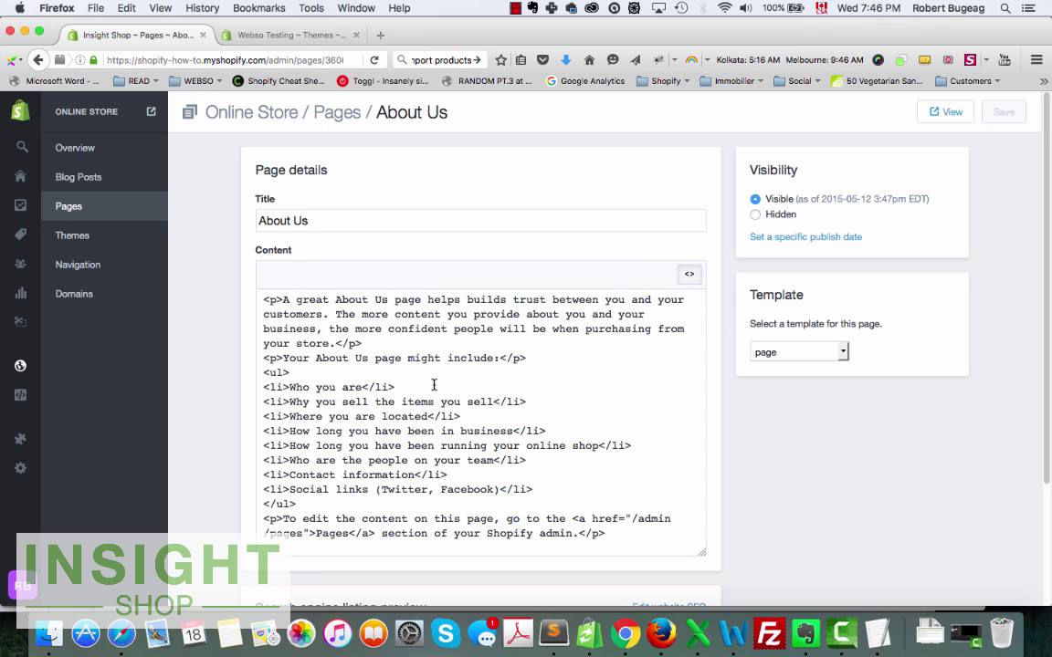
Copy the entire HTML content of the About Us page.
{"action": "right_click", "coordinate": [434, 347]}
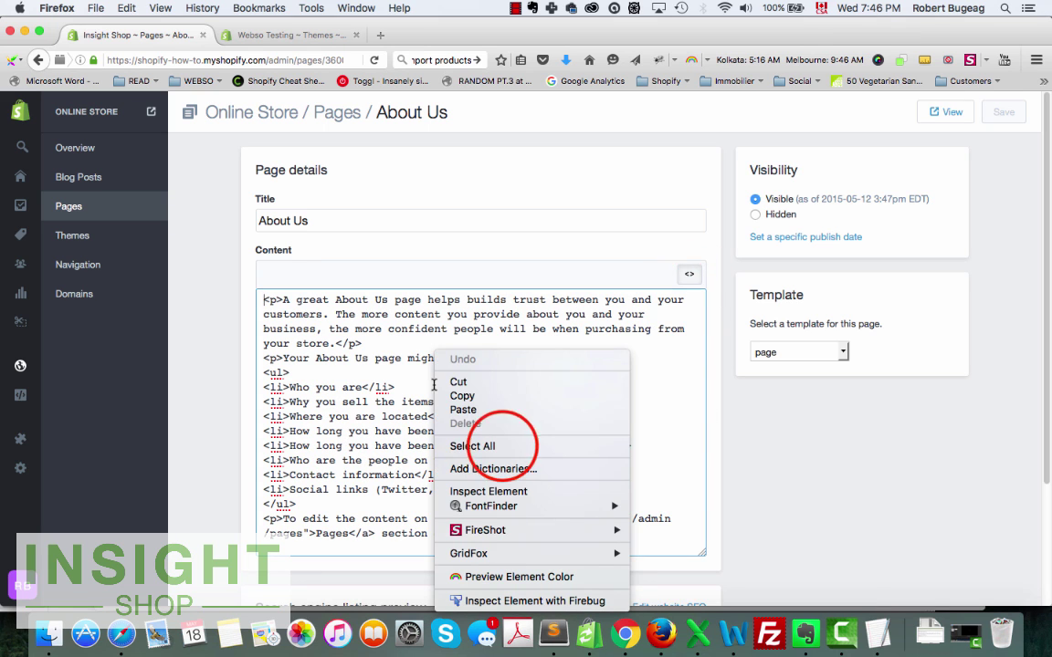
{"action": "left_click", "coordinate": [501, 446]}
{"action": "right_click", "coordinate": [433, 322]}
{"action": "left_click", "coordinate": [466, 365]}
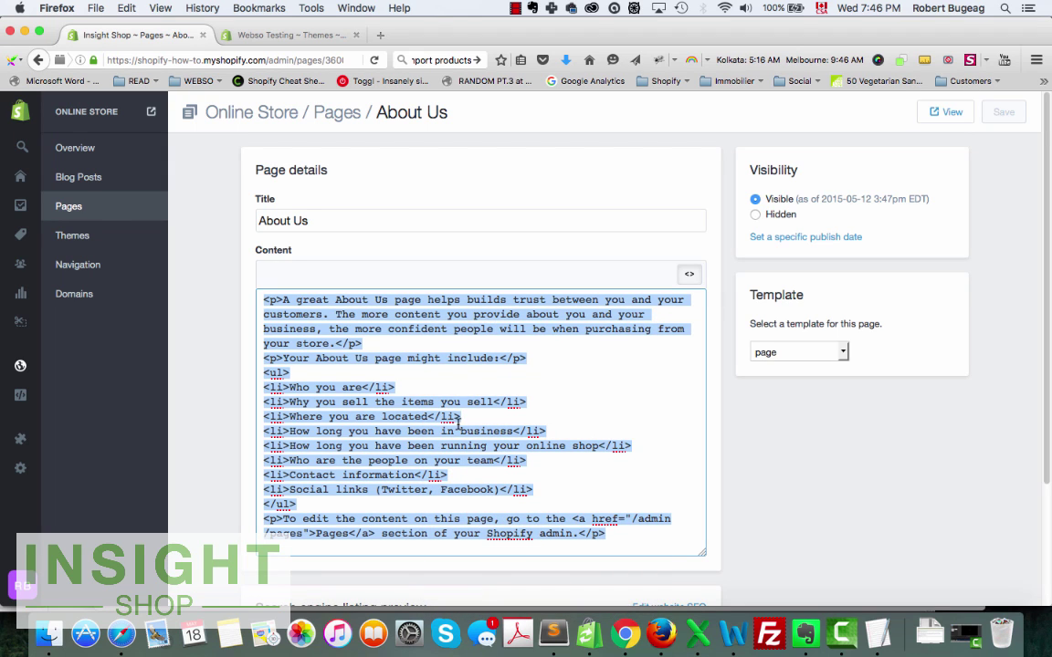
Switch to the untitled TextEdit document and cut all of the About Us page's HTML from it.
{"action": "left_click", "coordinate": [264, 34]}
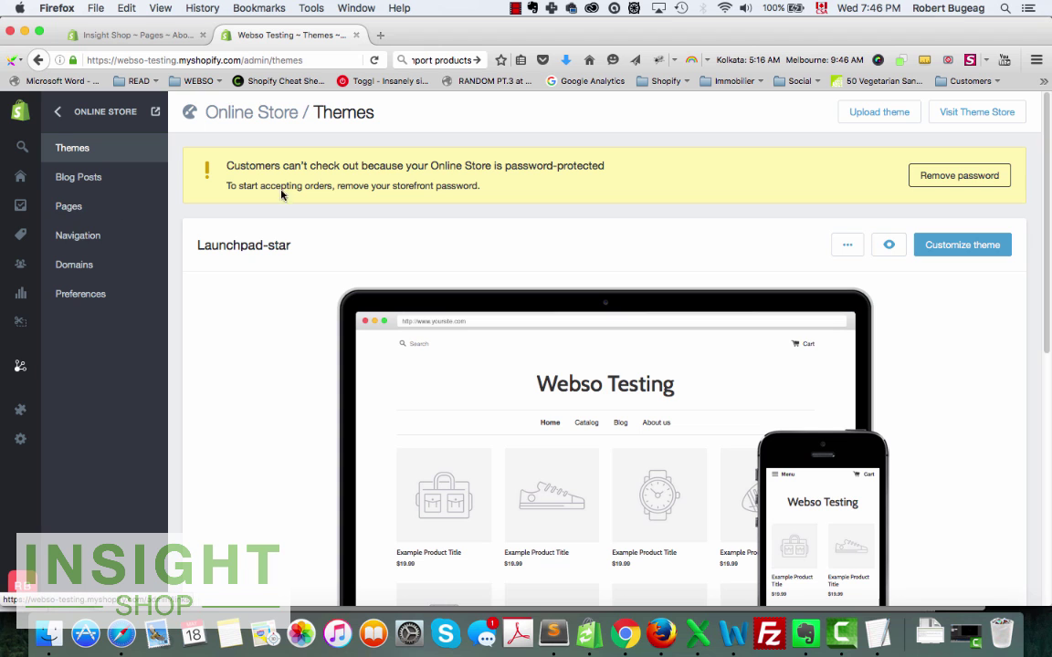
{"action": "mouse_move", "coordinate": [525, 429]}
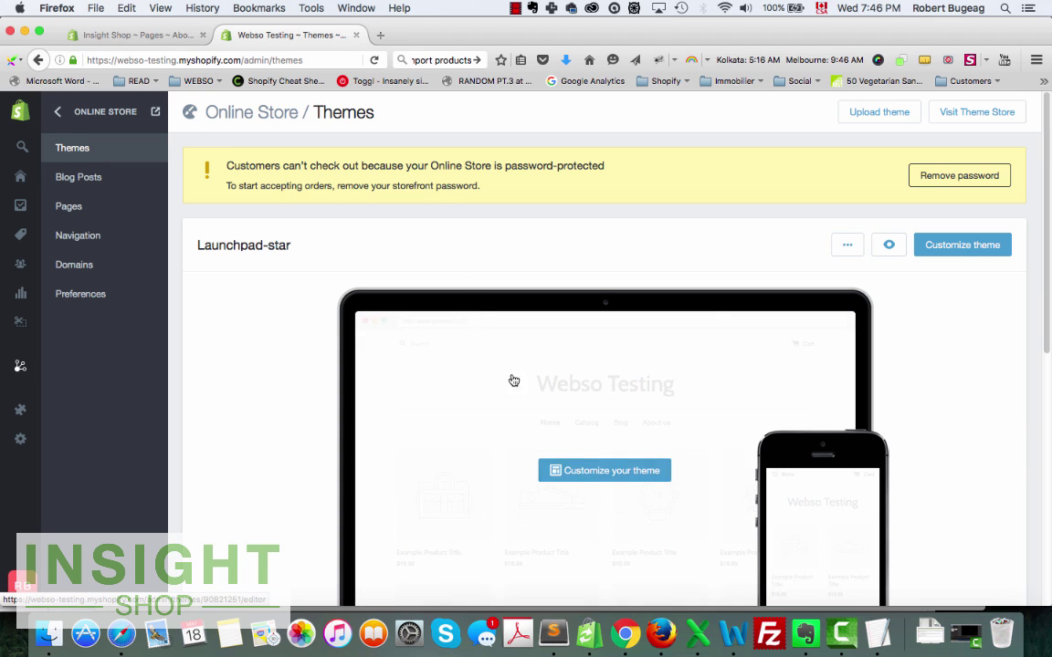
{"action": "left_click", "coordinate": [876, 633]}
{"action": "left_click_drag", "start_coordinate": [547, 429], "coordinate": [394, 226]}
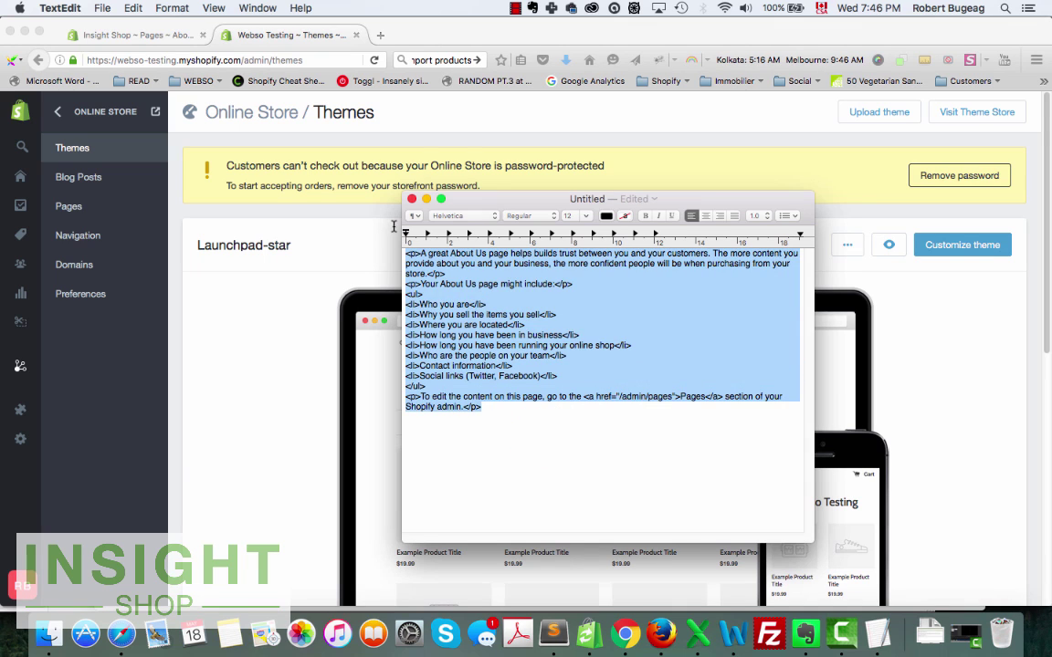
{"action": "key", "text": "super+x"}
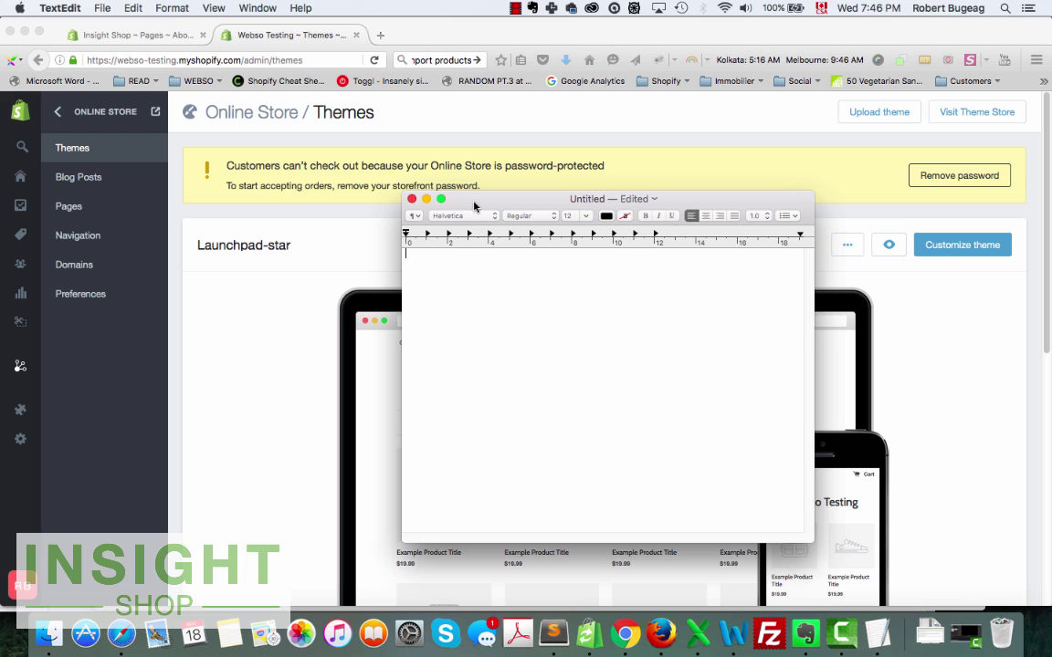
{"action": "left_click_drag", "start_coordinate": [513, 206], "coordinate": [591, 210]}
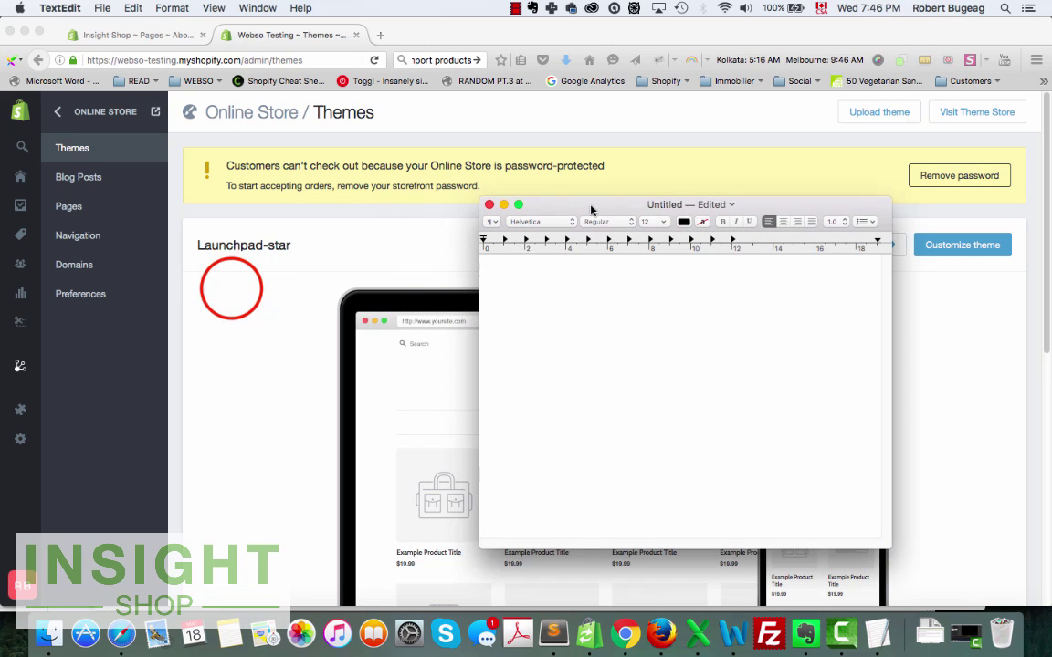
Add a new page titled "About two" to the Webso Testing online store.
{"action": "left_click", "coordinate": [142, 191]}
{"action": "left_click", "coordinate": [62, 207]}
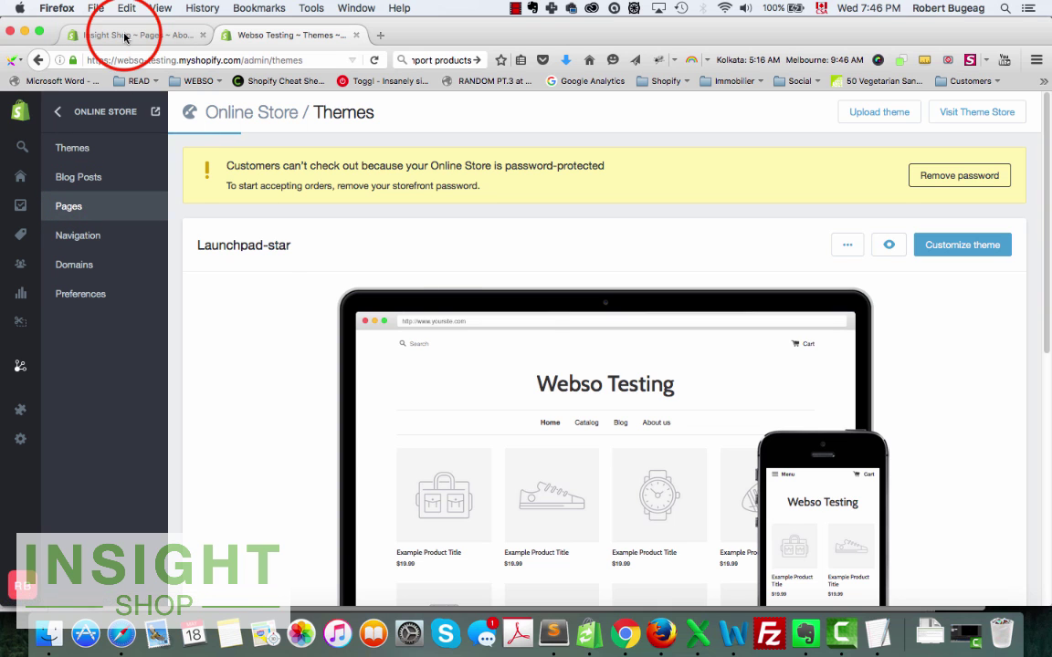
{"action": "left_click", "coordinate": [123, 35]}
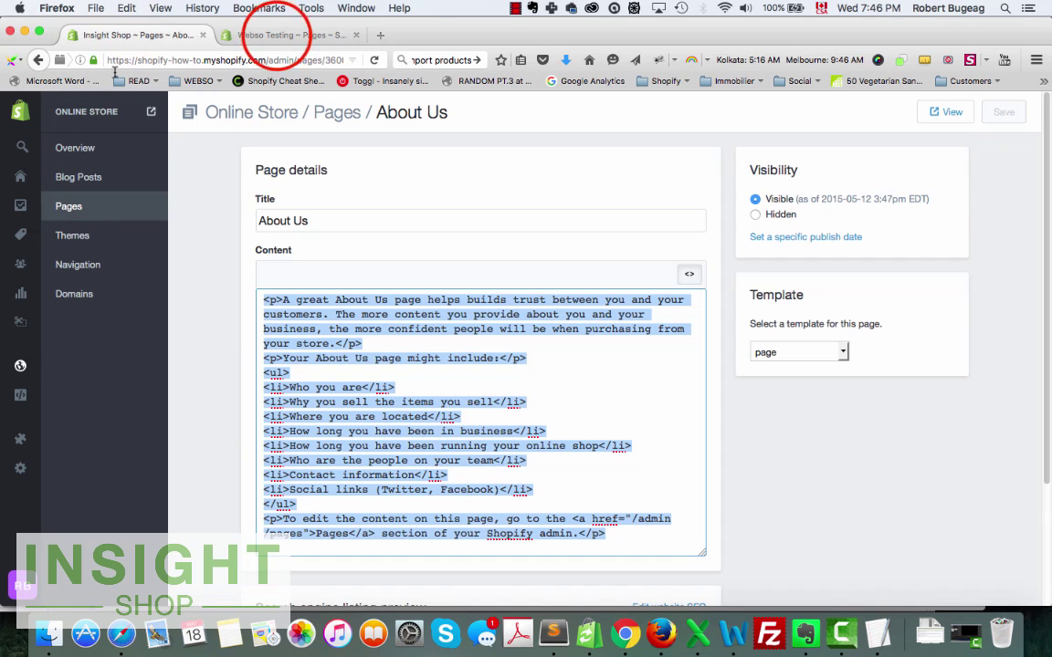
{"action": "left_click", "coordinate": [277, 37]}
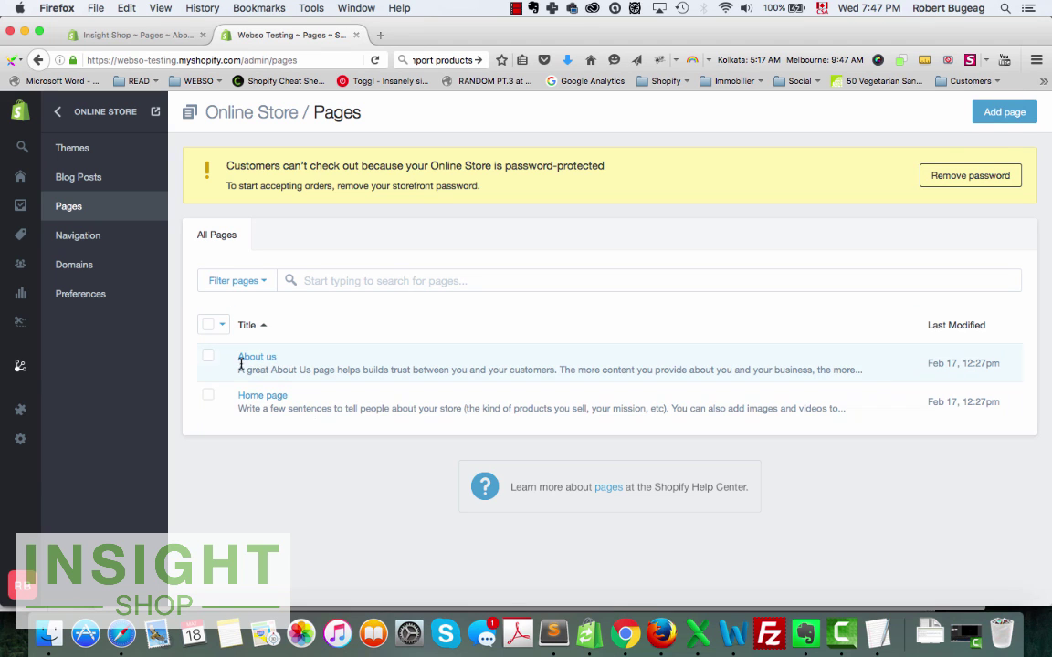
{"action": "left_click", "coordinate": [997, 115]}
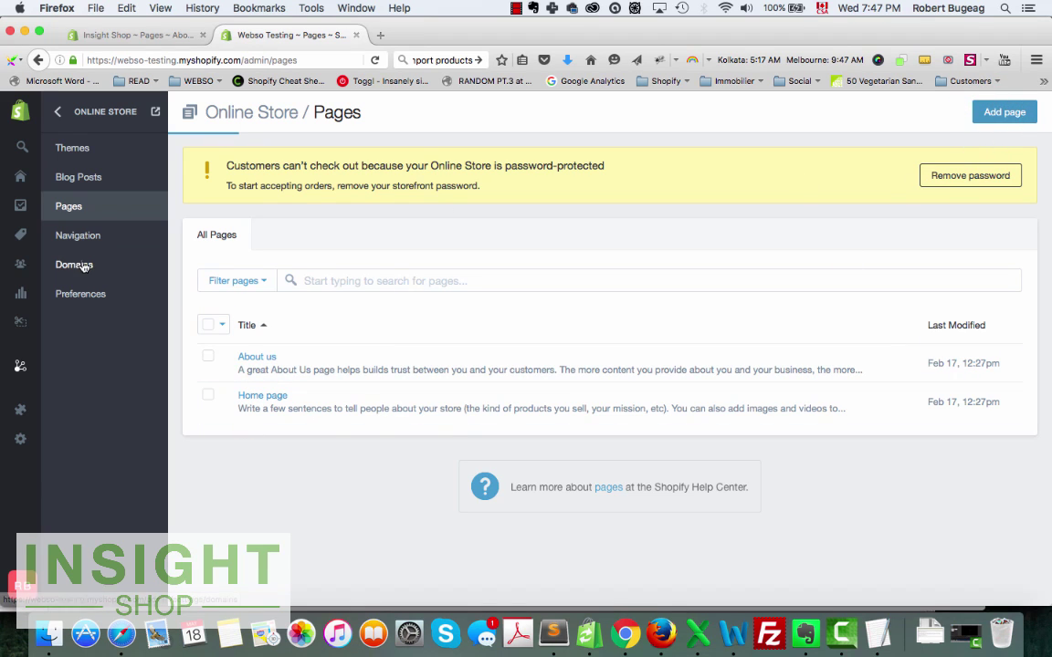
{"action": "left_click", "coordinate": [300, 225]}
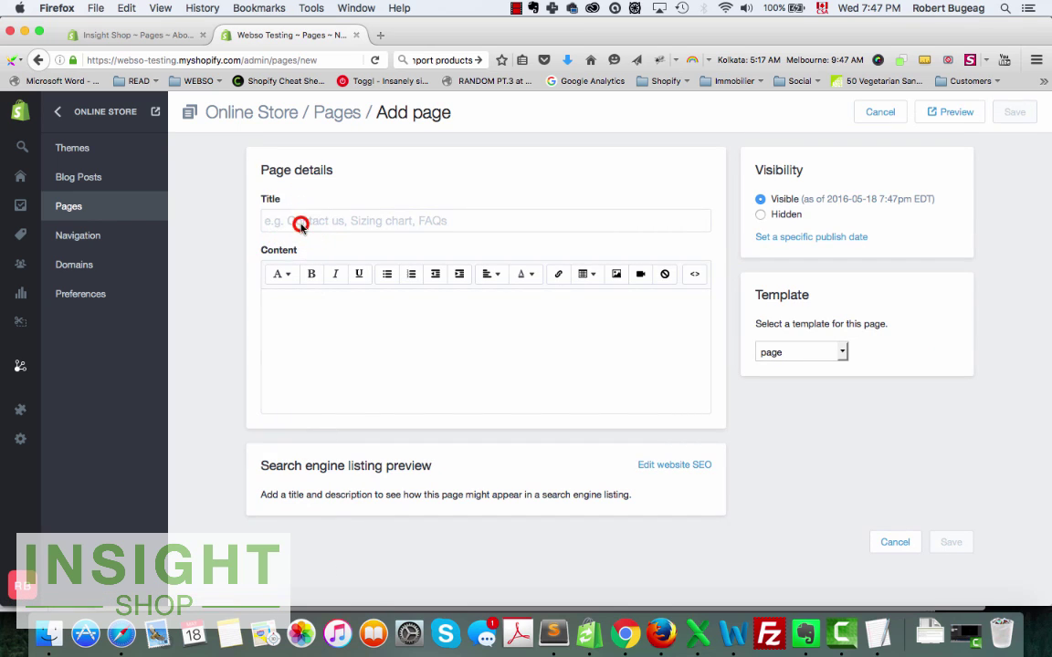
{"action": "type", "text": "Ab"}
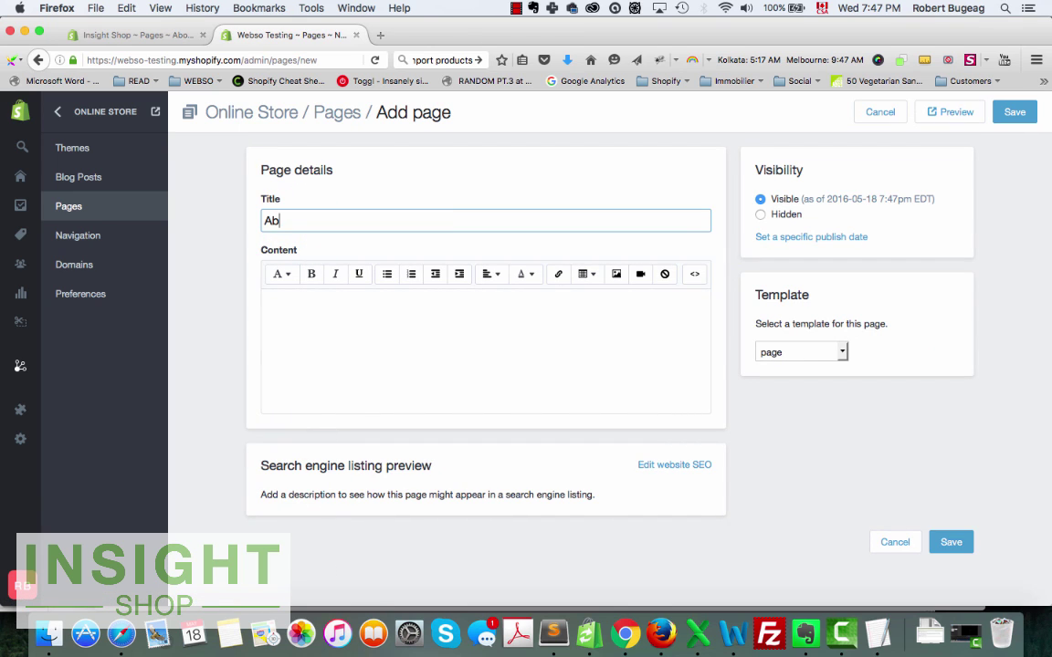
{"action": "type", "text": "out two"}
{"action": "left_click", "coordinate": [556, 180]}
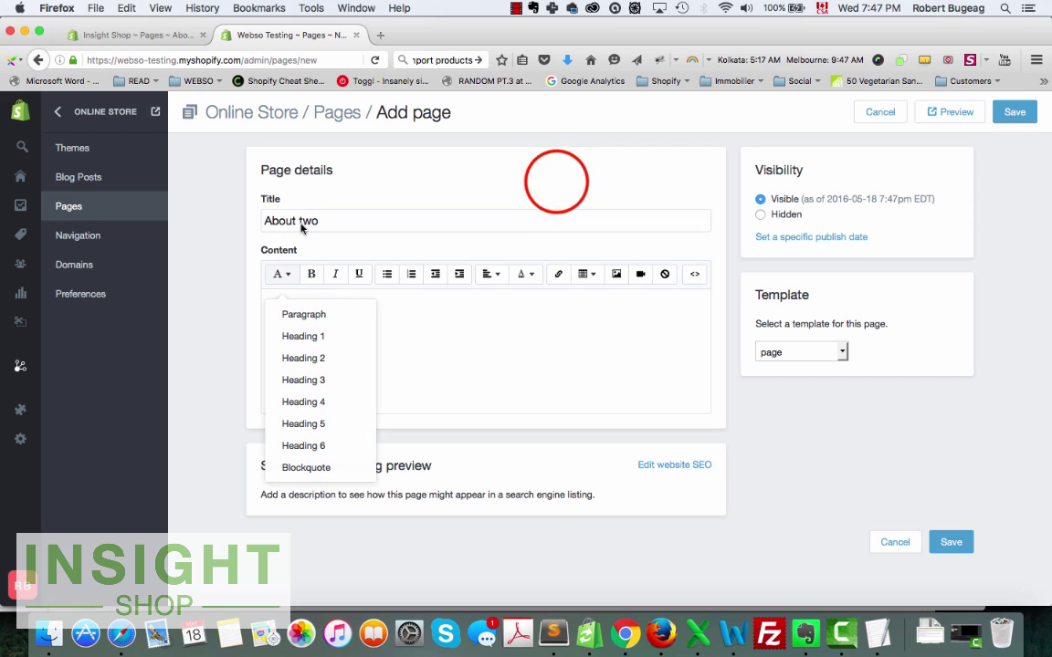
Paste the About Us HTML into the new page's content as HTML code and save the page.
{"action": "left_click", "coordinate": [695, 274]}
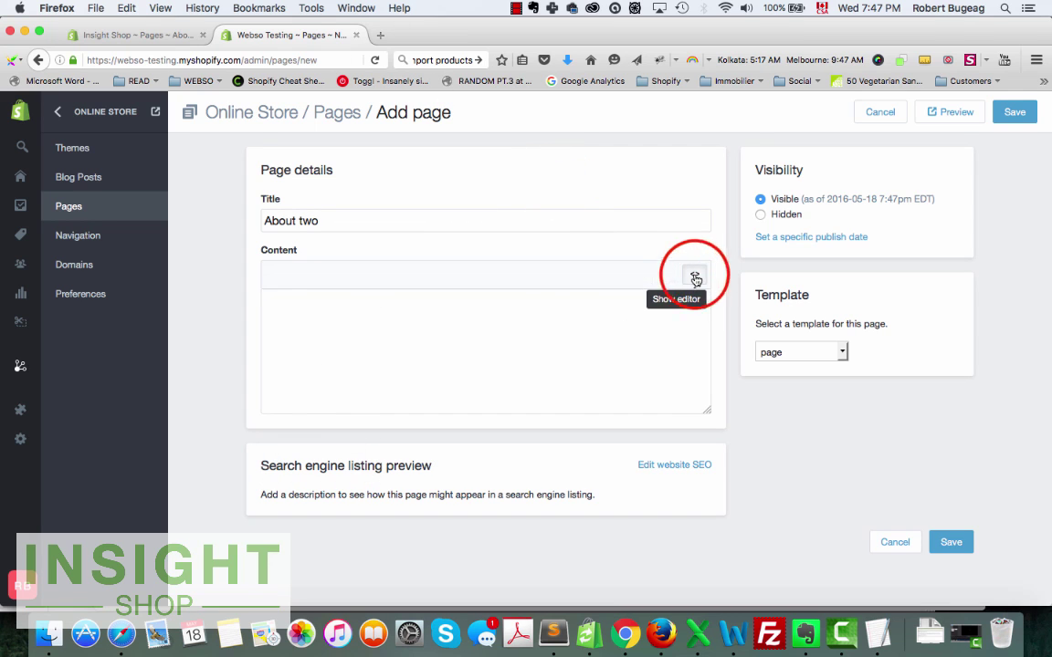
{"action": "right_click", "coordinate": [292, 306]}
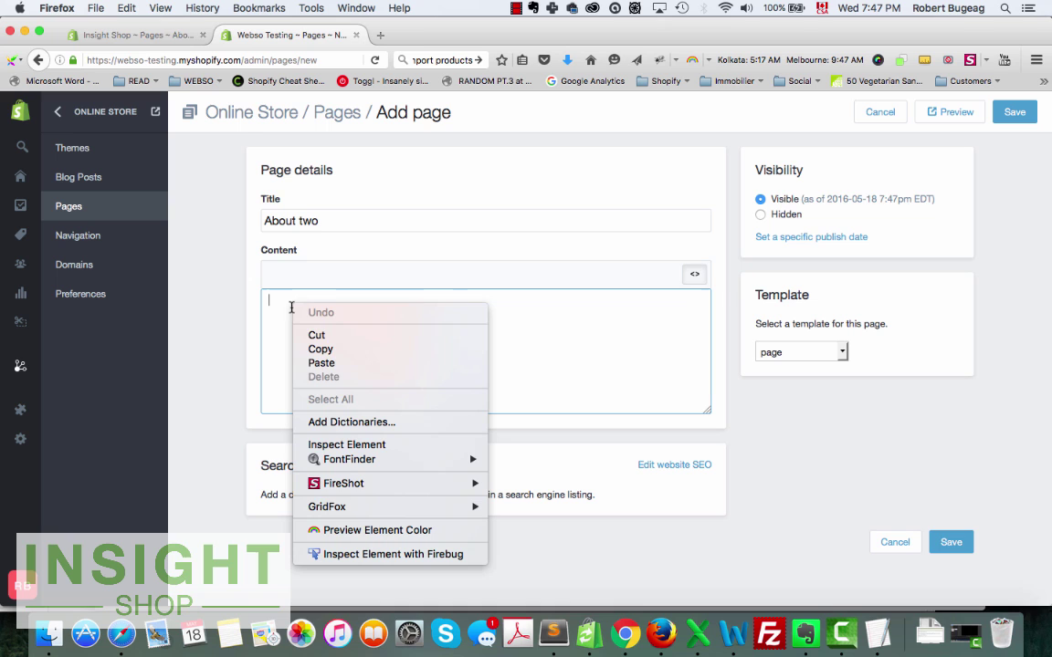
{"action": "left_click", "coordinate": [335, 363]}
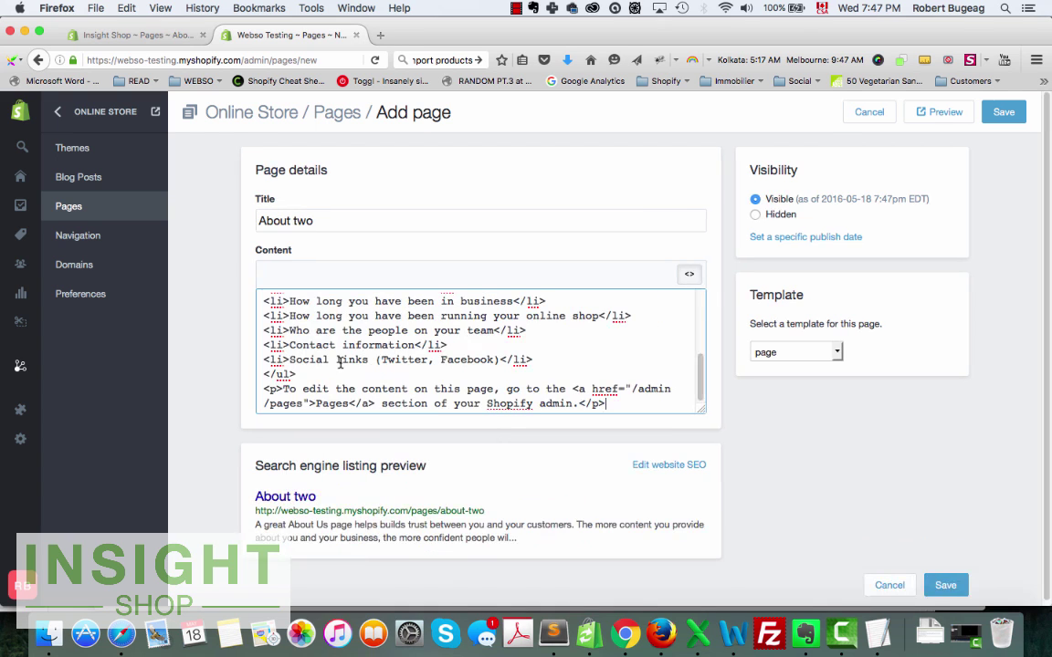
{"action": "left_click", "coordinate": [1003, 112]}
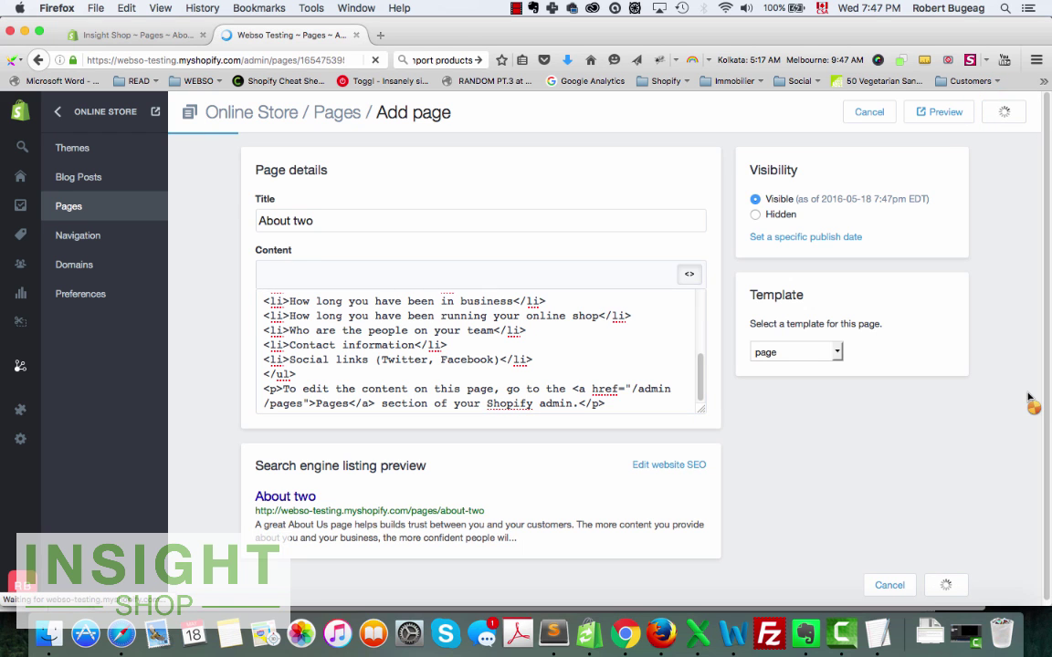
{"action": "scroll", "coordinate": [360, 367], "scroll_direction": "down", "scroll_amount": 3}
{"action": "scroll", "coordinate": [369, 374], "scroll_direction": "up", "scroll_amount": 3}
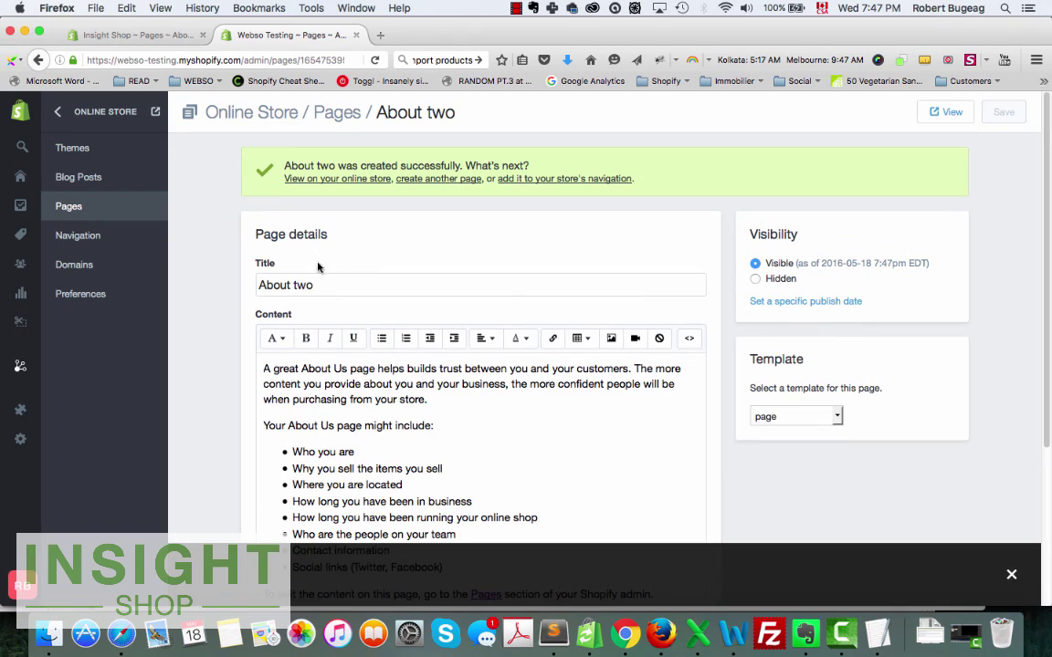
Examine the templates offered for the Insight Shop's About Us page and select page.faq.
{"action": "left_click", "coordinate": [73, 176]}
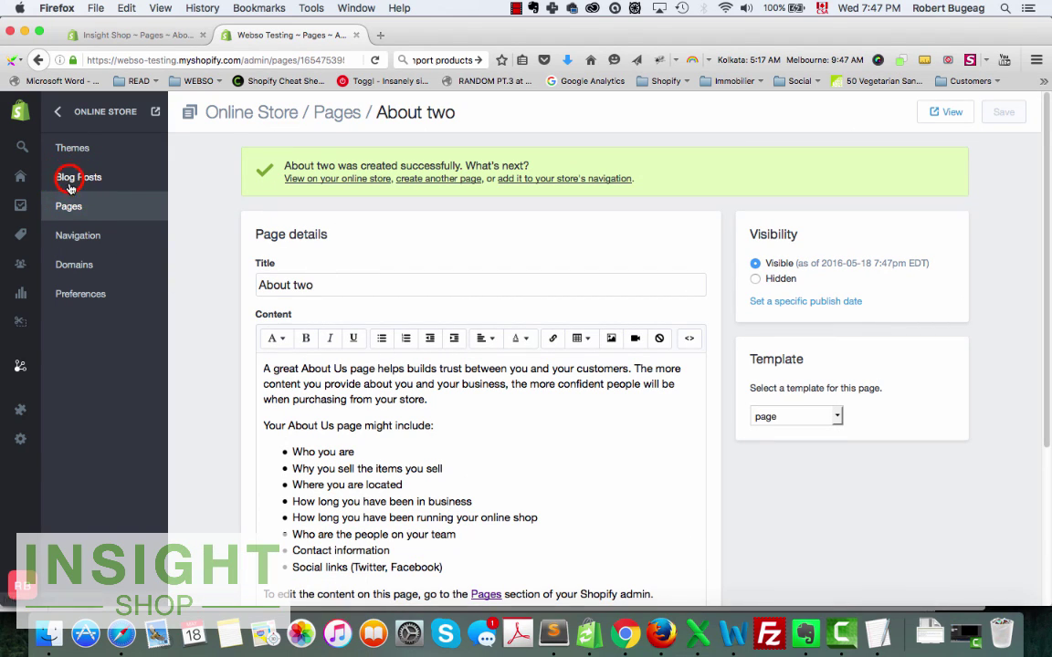
{"action": "left_click", "coordinate": [161, 36]}
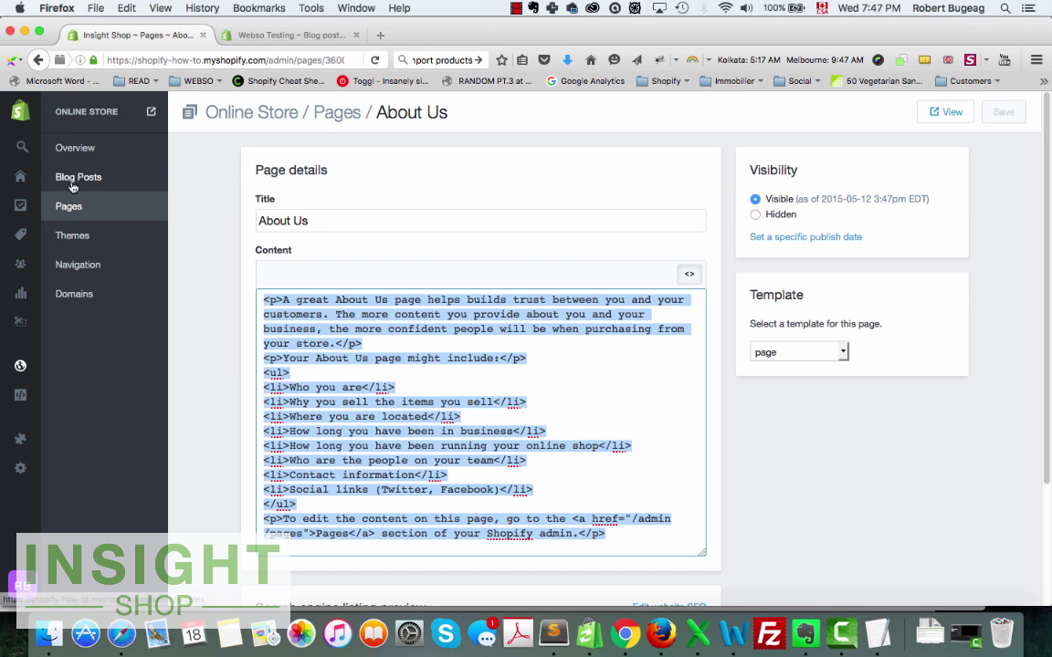
{"action": "left_click", "coordinate": [842, 354]}
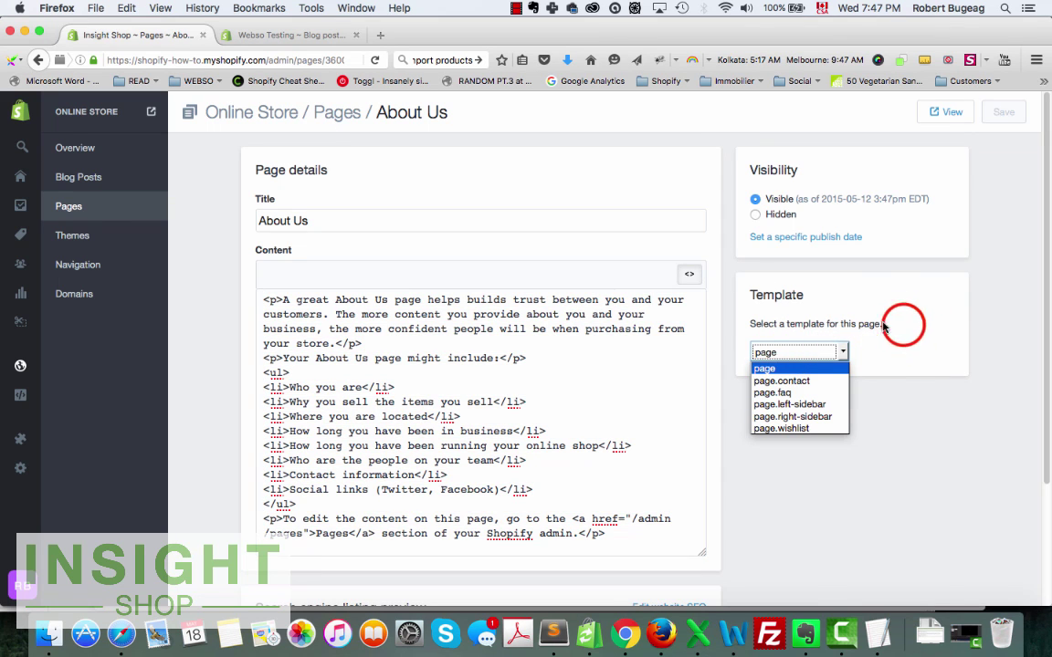
{"action": "left_click", "coordinate": [882, 326]}
{"action": "left_click", "coordinate": [843, 354]}
{"action": "left_click", "coordinate": [815, 393]}
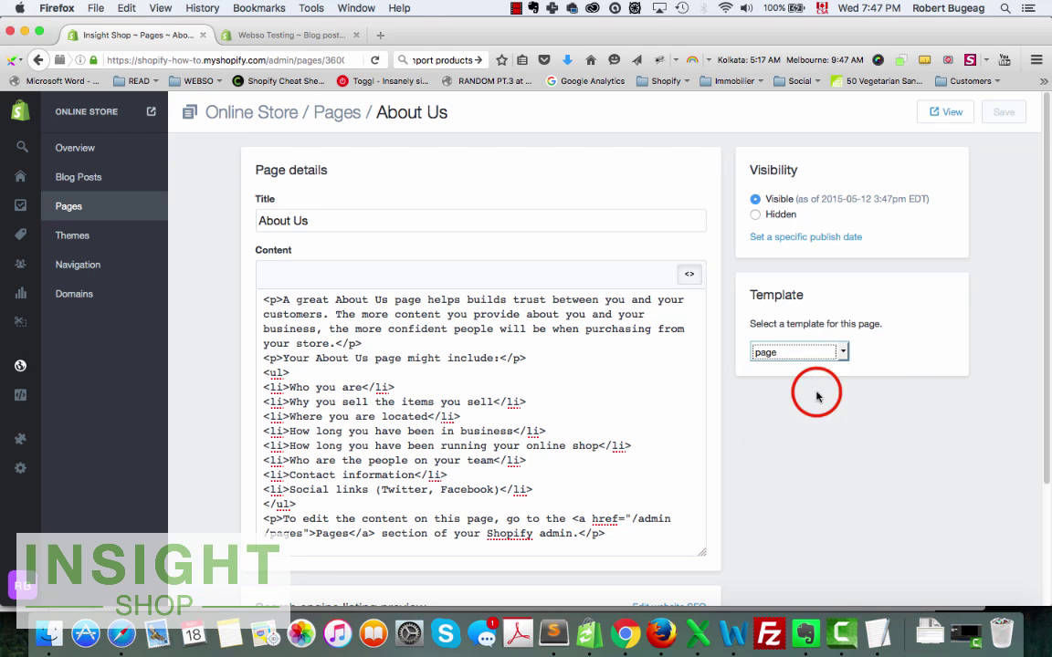
Check which templates are offered for the About two page in the Webso Testing store.
{"action": "left_click", "coordinate": [274, 35]}
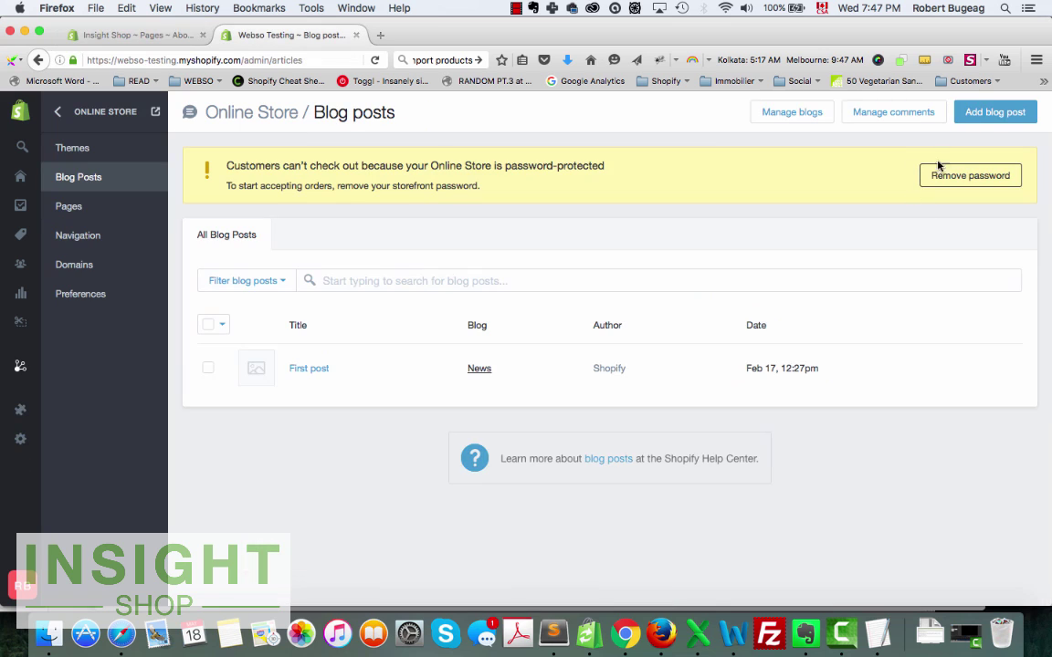
{"action": "left_click", "coordinate": [64, 206]}
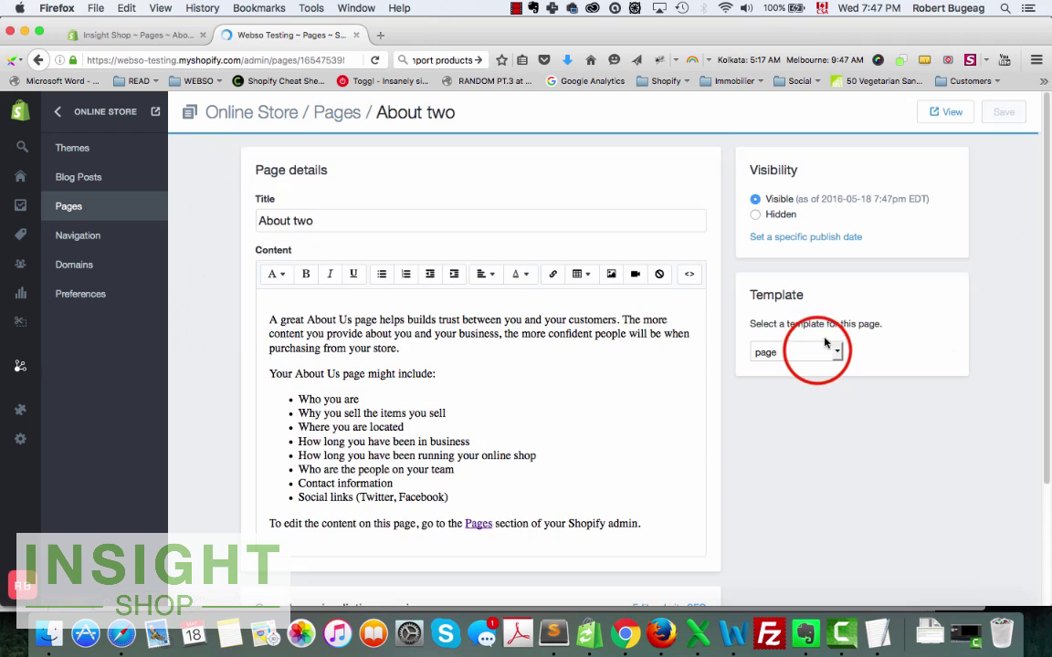
{"action": "left_click", "coordinate": [815, 353]}
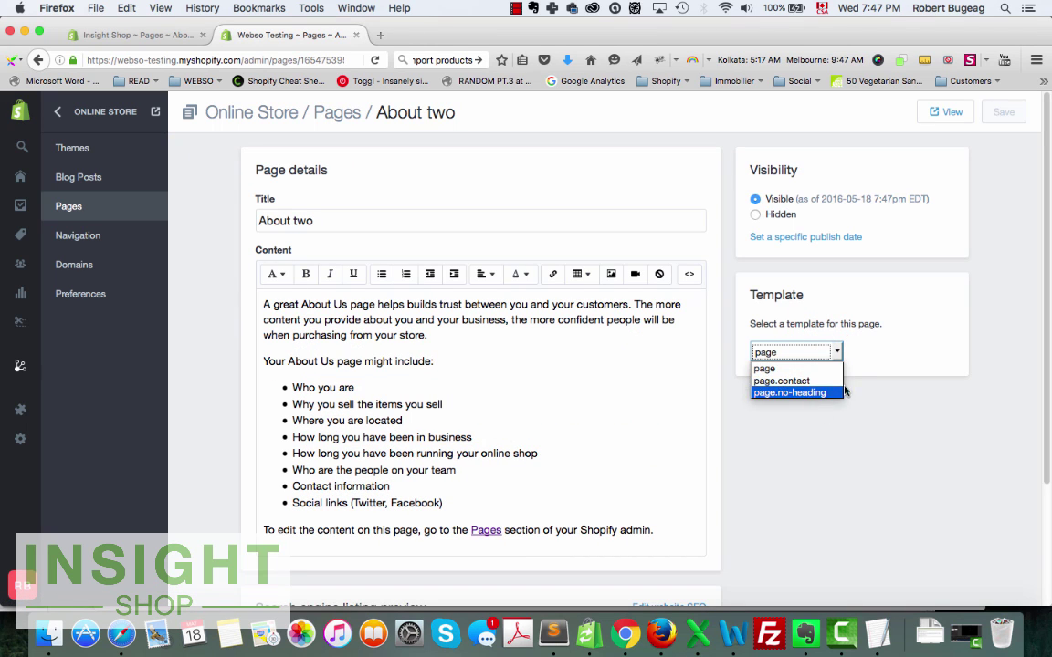
{"action": "left_click", "coordinate": [946, 436]}
Open the list of blogs in both the Webso Testing and Insight Shop stores, discarding the unsaved About Us changes.
{"action": "left_click", "coordinate": [80, 178]}
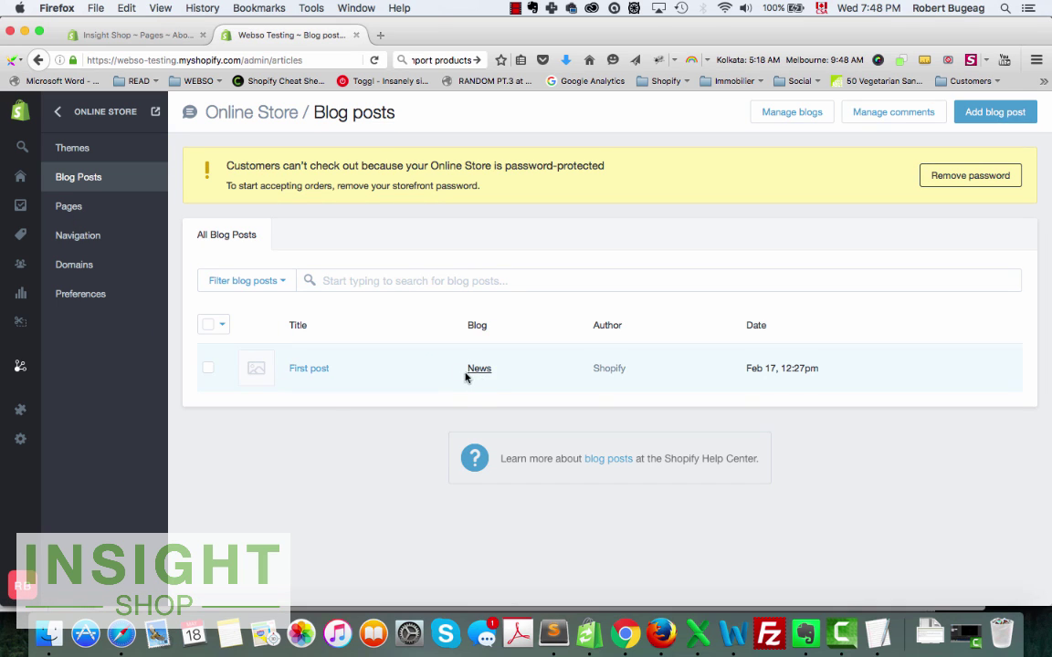
{"action": "left_click", "coordinate": [790, 119]}
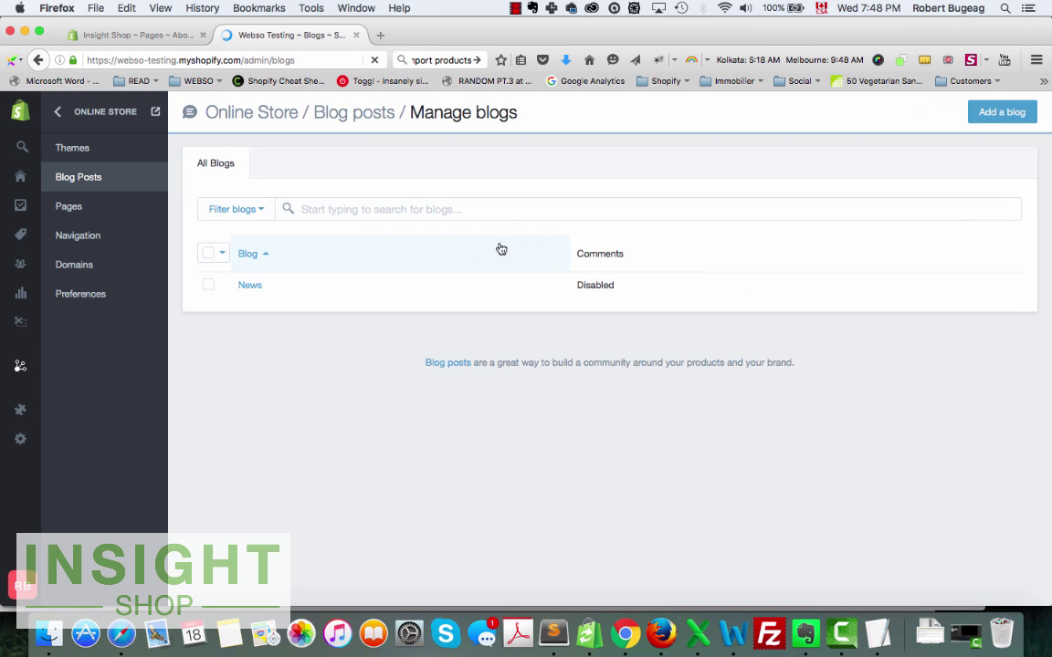
{"action": "left_click", "coordinate": [146, 35]}
{"action": "left_click", "coordinate": [74, 179]}
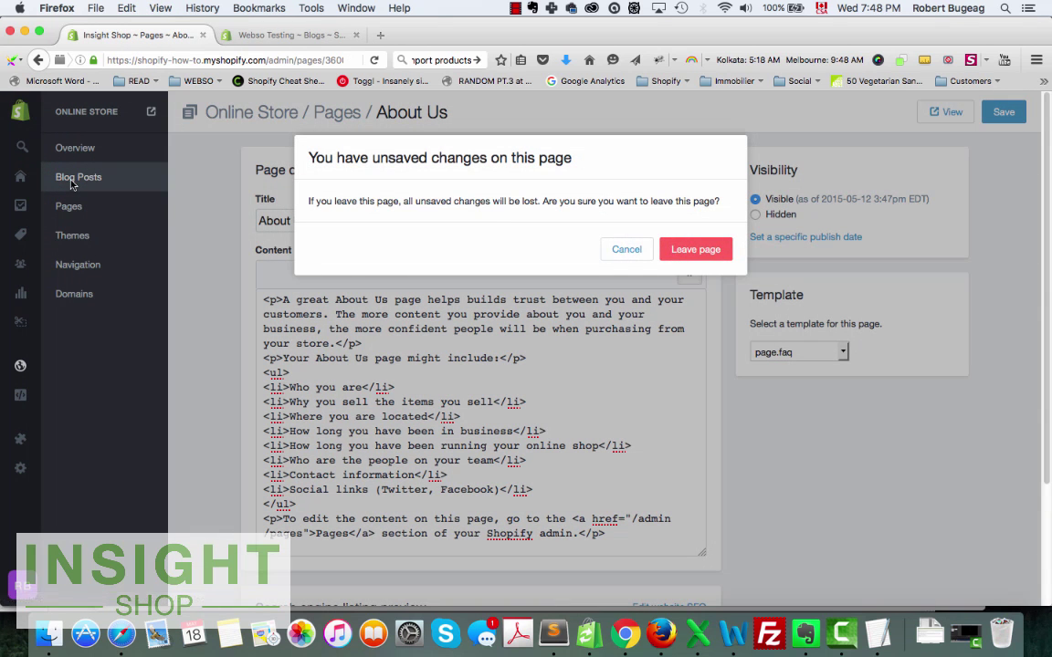
{"action": "left_click", "coordinate": [705, 251]}
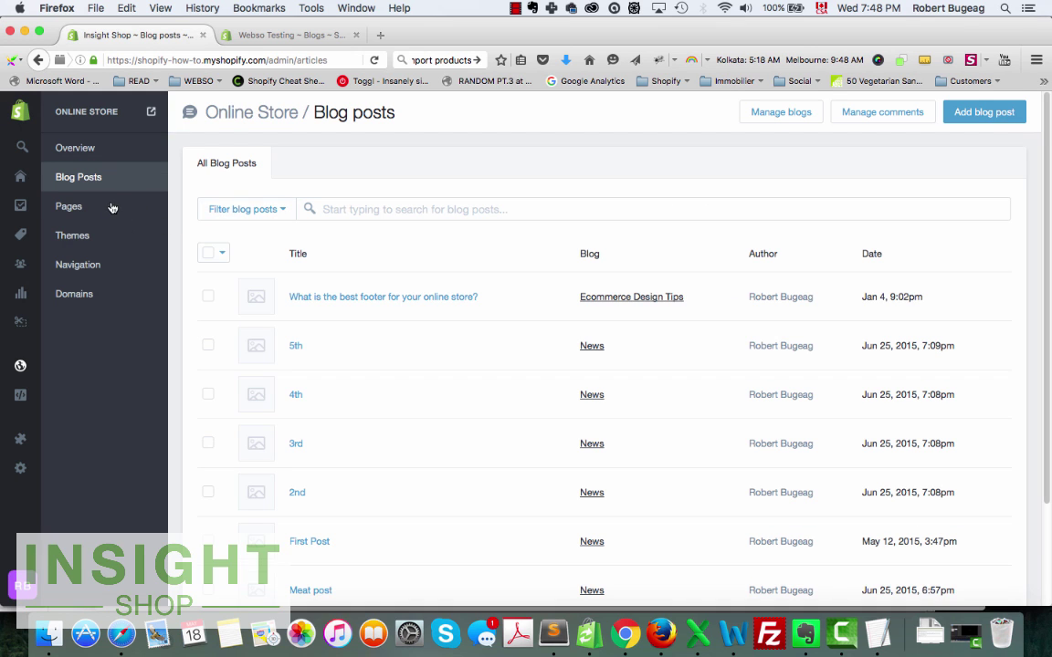
{"action": "left_click", "coordinate": [774, 113]}
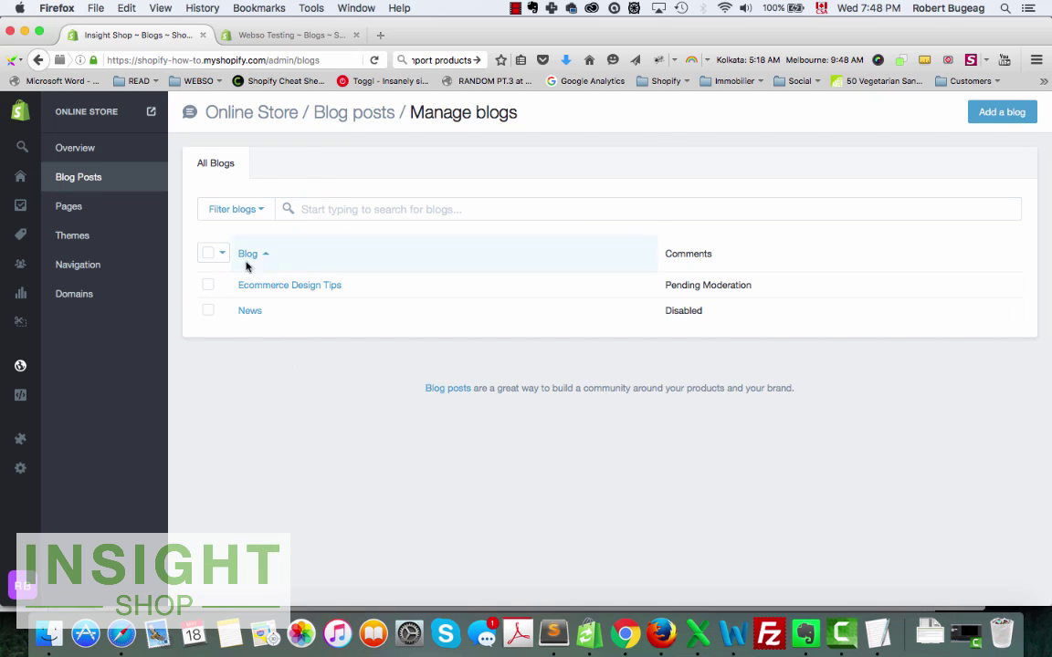
Open the News blog for editing in both stores, returning to the Insight Shop's version.
{"action": "left_click", "coordinate": [251, 313]}
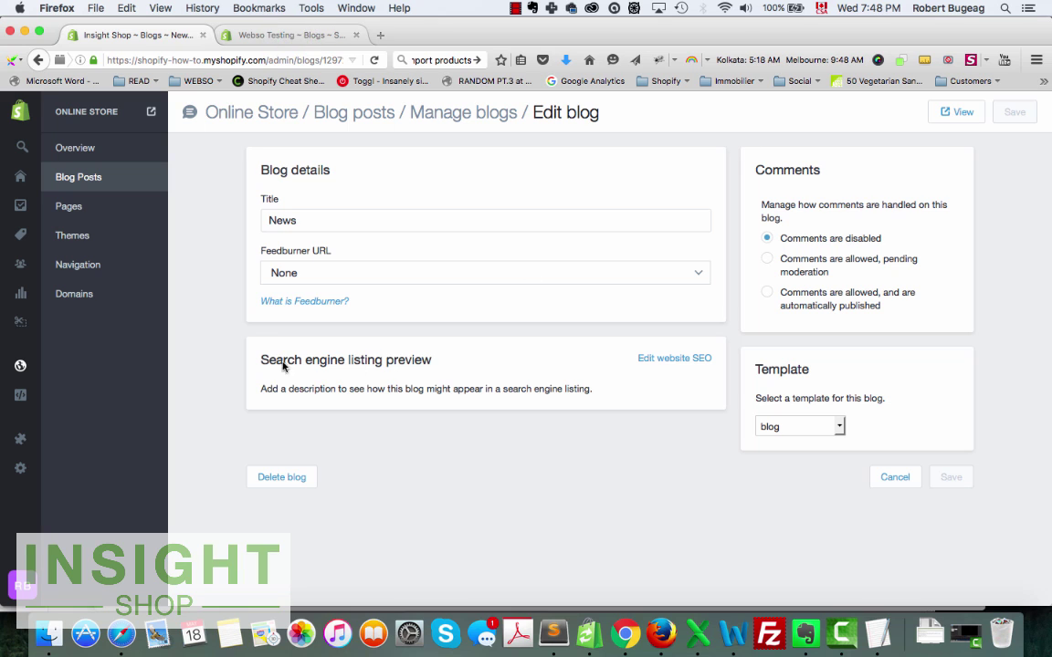
{"action": "left_click", "coordinate": [249, 285]}
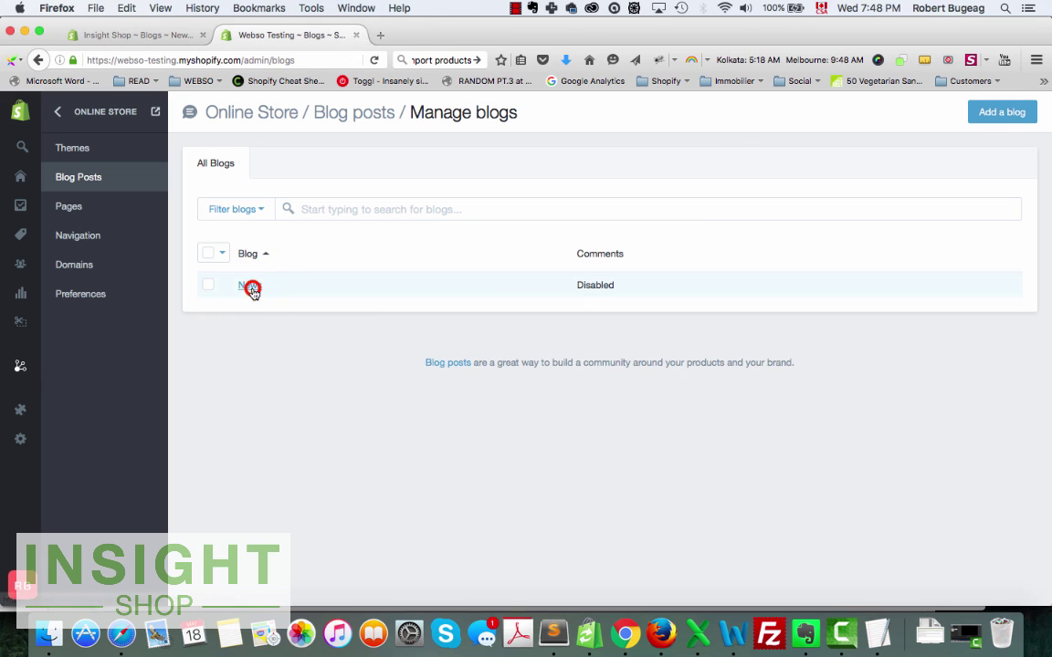
{"action": "left_click", "coordinate": [145, 35]}
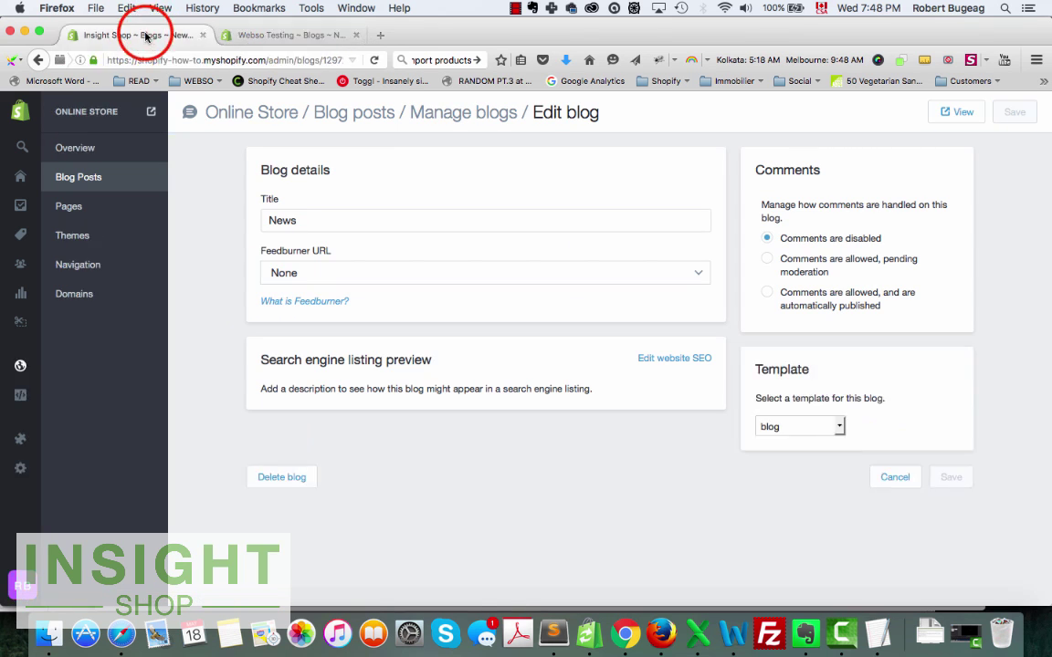
Show the website SEO settings of the Insight Shop's News blog and highlight the handle in its URL.
{"action": "left_click", "coordinate": [687, 360]}
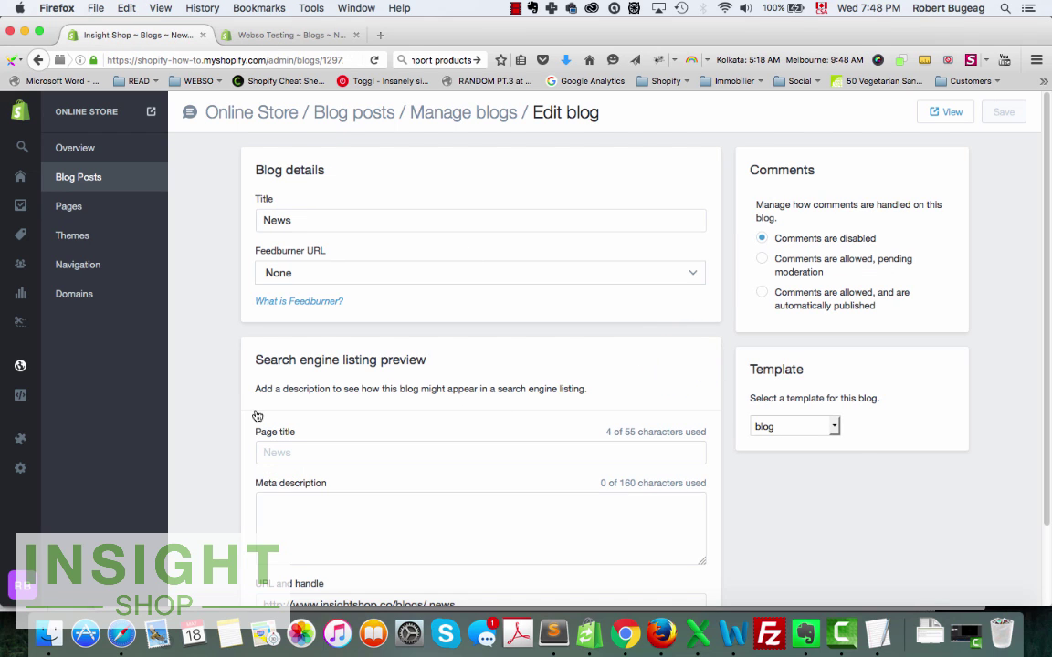
{"action": "scroll", "coordinate": [381, 476], "scroll_direction": "down", "scroll_amount": 2}
{"action": "left_click_drag", "start_coordinate": [453, 560], "coordinate": [424, 564]}
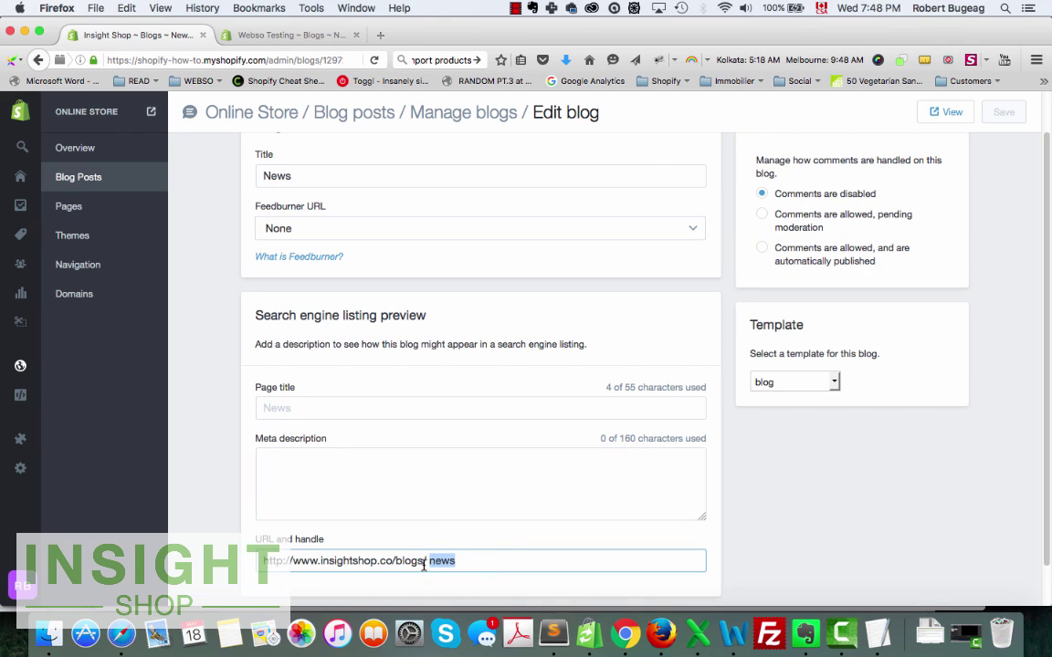
{"action": "left_click", "coordinate": [465, 559]}
{"action": "scroll", "coordinate": [301, 259], "scroll_direction": "up", "scroll_amount": 2}
{"action": "scroll", "coordinate": [401, 402], "scroll_direction": "down", "scroll_amount": 4}
{"action": "left_click", "coordinate": [436, 518]}
{"action": "double_click", "coordinate": [436, 518]}
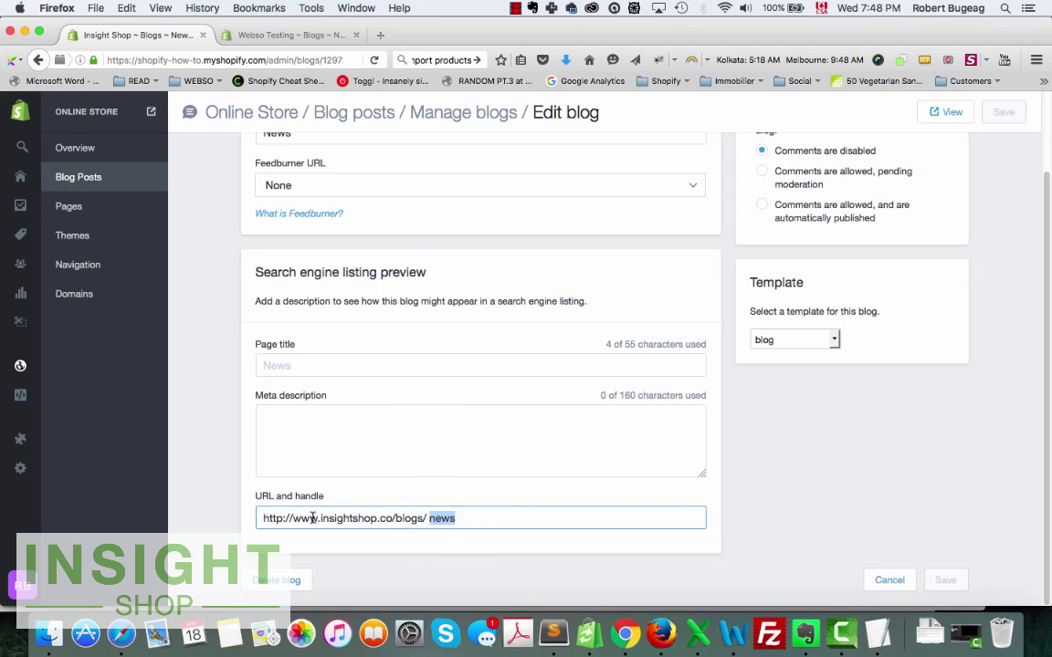
Show the website SEO settings of the Webso Testing store's News blog and highlight the handle in its URL.
{"action": "left_click", "coordinate": [297, 37]}
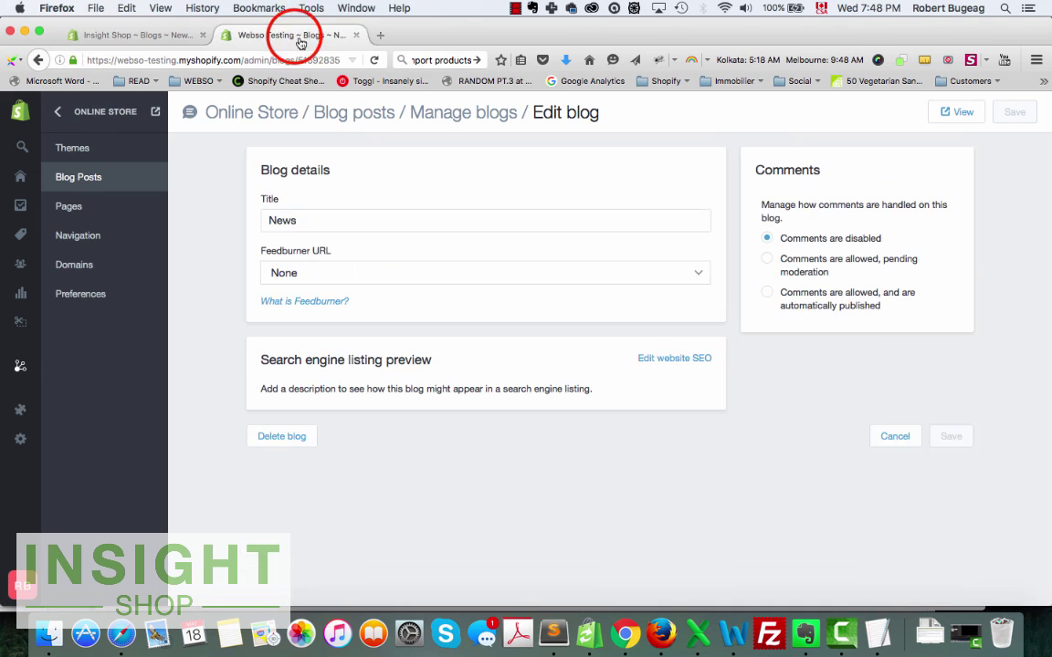
{"action": "left_click", "coordinate": [675, 358]}
{"action": "scroll", "coordinate": [507, 479], "scroll_direction": "down", "scroll_amount": 2}
{"action": "left_click", "coordinate": [506, 518]}
{"action": "double_click", "coordinate": [480, 518]}
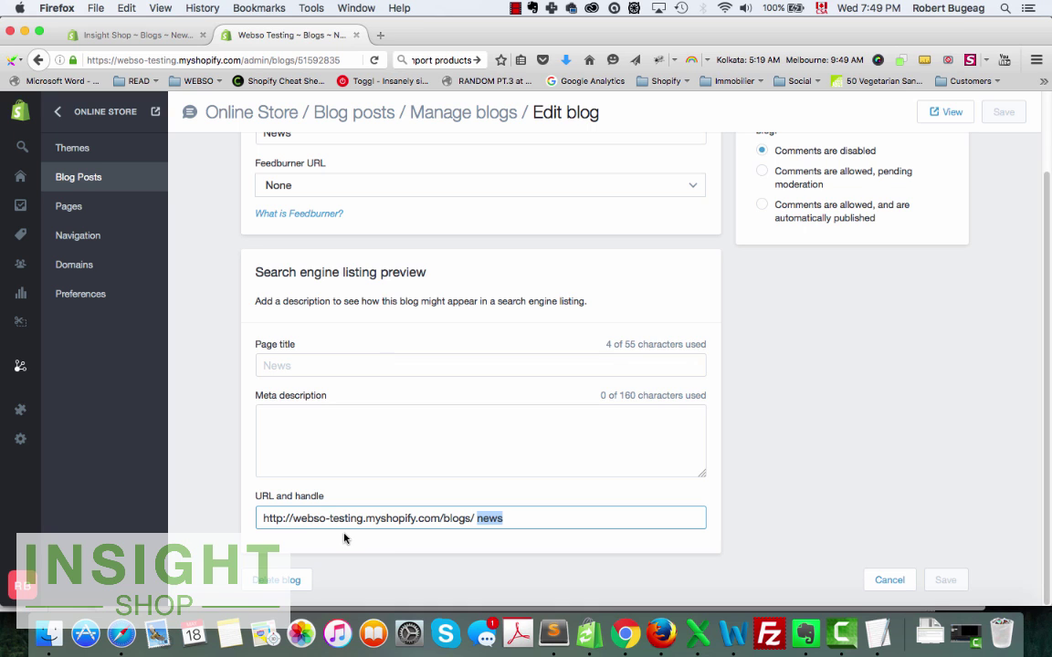
{"action": "left_click", "coordinate": [493, 518]}
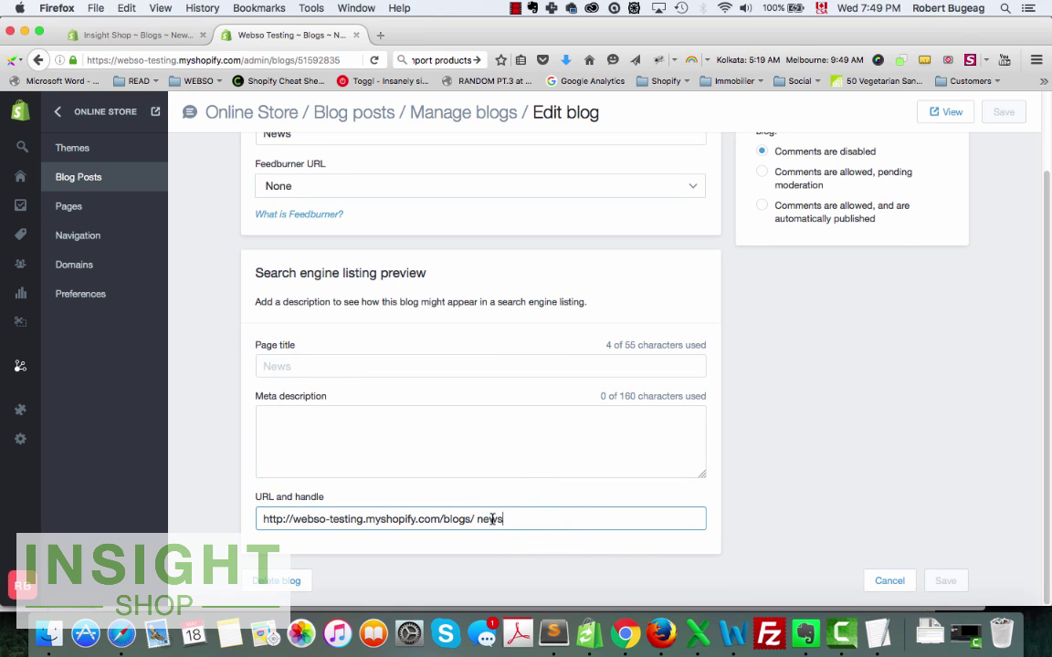
Open the list of all blog posts in both the Webso Testing and Insight Shop stores.
{"action": "scroll", "coordinate": [438, 468], "scroll_direction": "up", "scroll_amount": 2}
{"action": "left_click", "coordinate": [369, 112]}
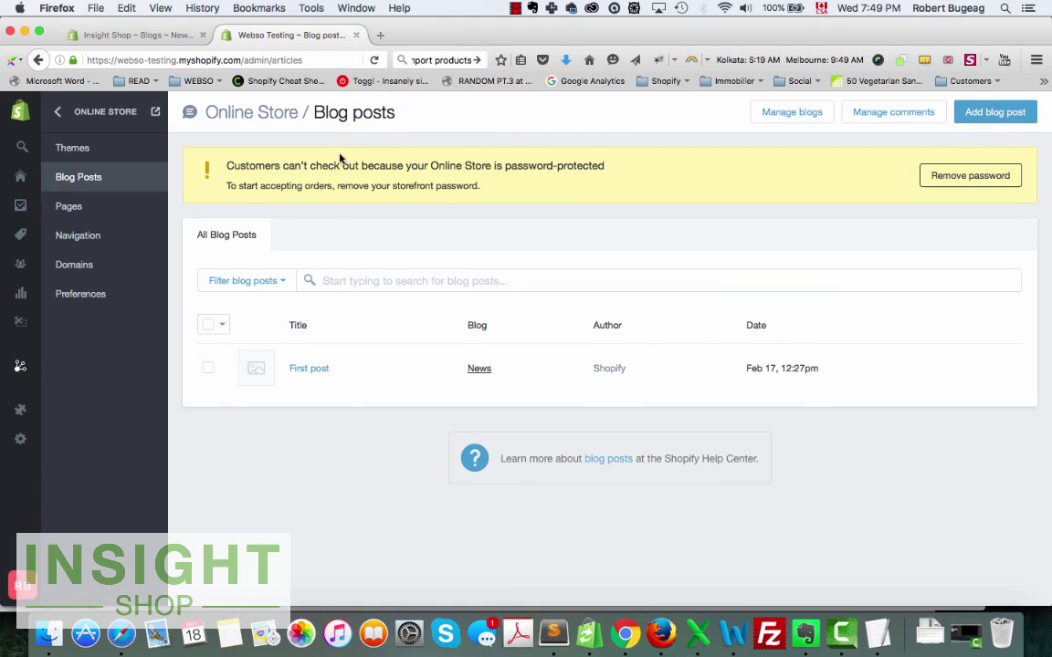
{"action": "left_click", "coordinate": [134, 35]}
{"action": "left_click", "coordinate": [366, 117]}
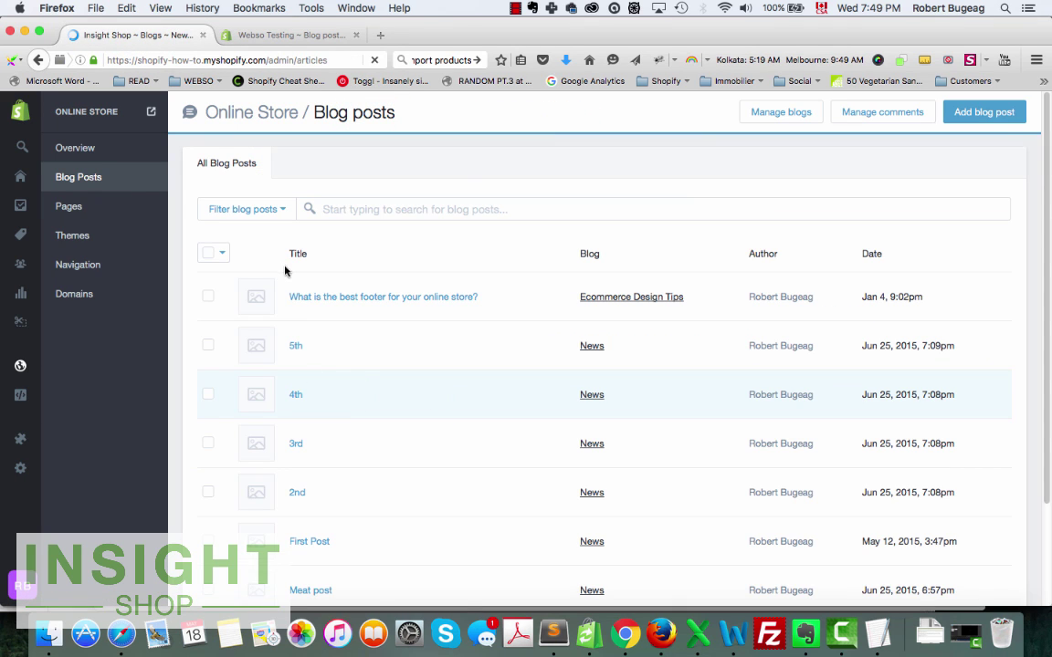
Open the Insight Shop's blog post "5th" and copy the full HTML source of its content.
{"action": "scroll", "coordinate": [386, 357], "scroll_direction": "down", "scroll_amount": 1}
{"action": "left_click", "coordinate": [296, 296]}
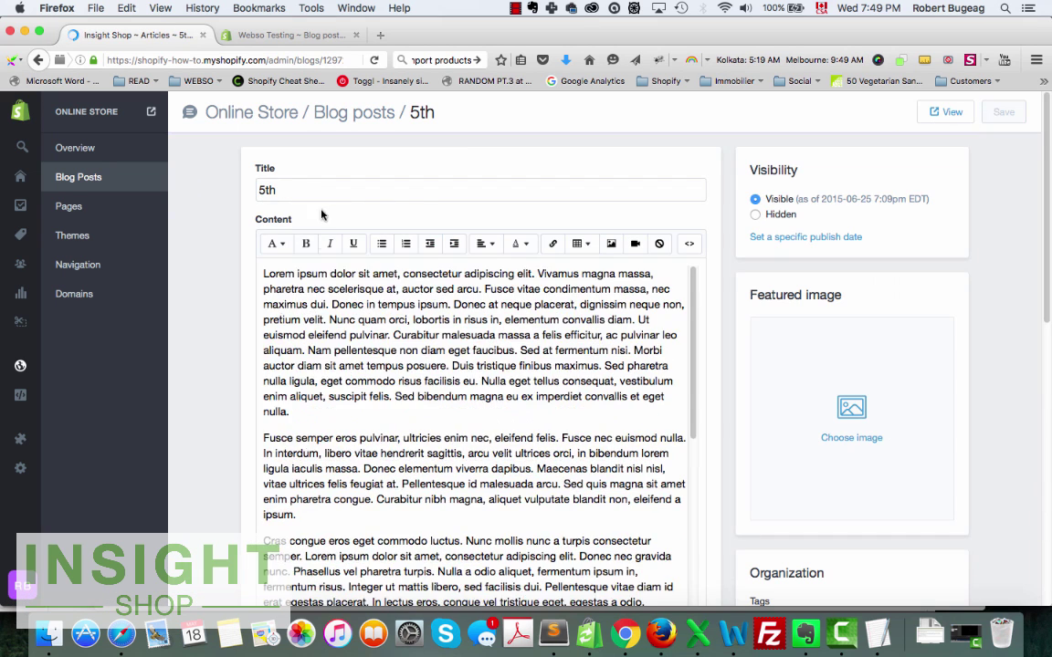
{"action": "left_click", "coordinate": [690, 244]}
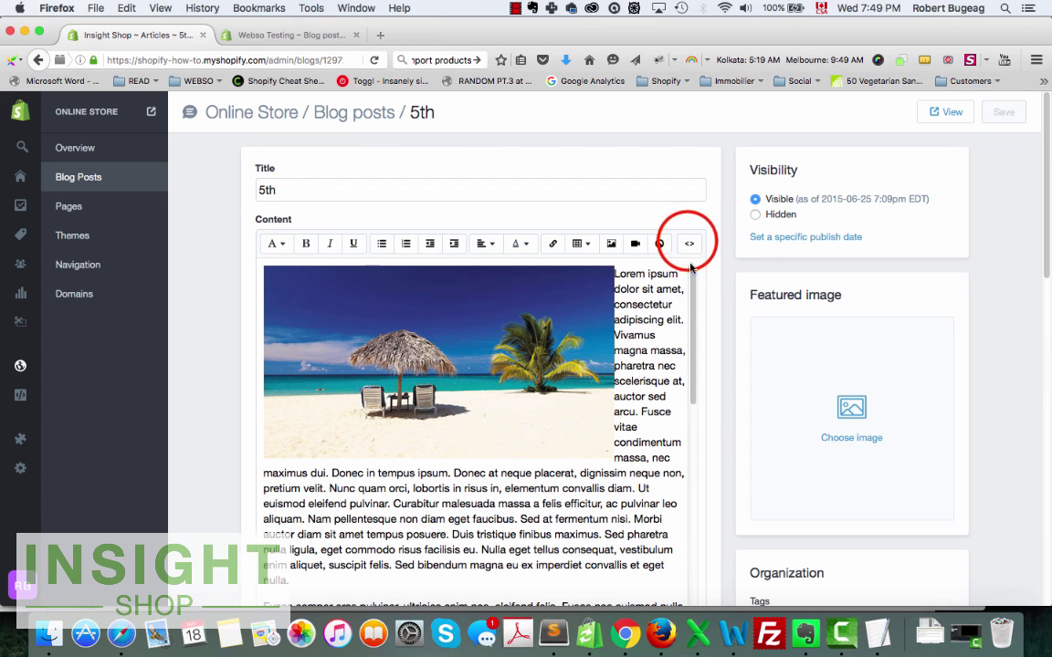
{"action": "right_click", "coordinate": [435, 334]}
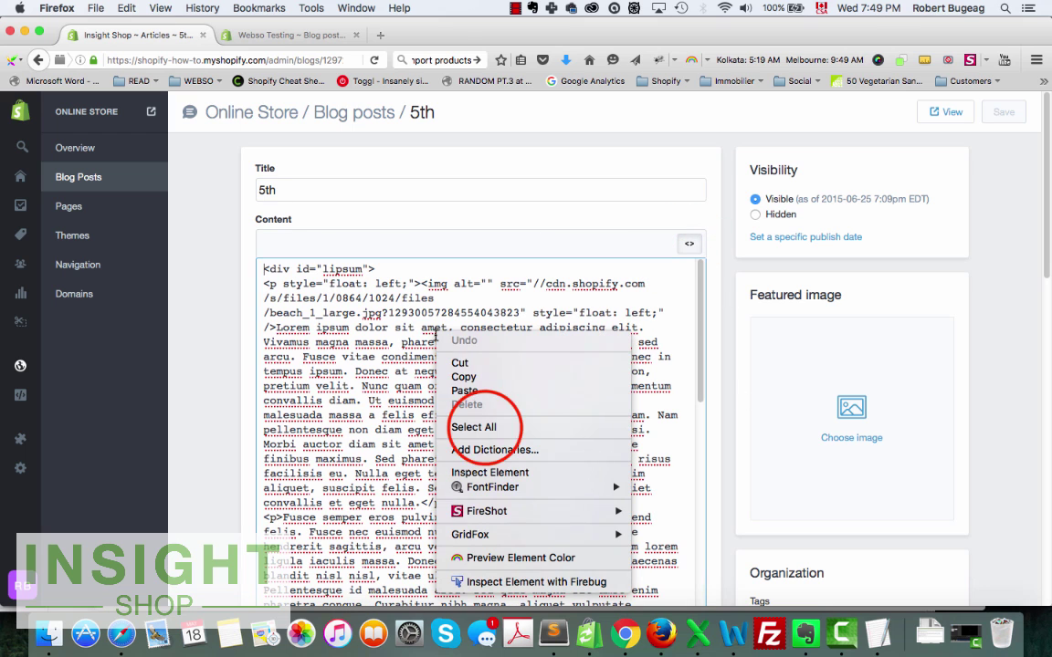
{"action": "left_click", "coordinate": [462, 426]}
{"action": "right_click", "coordinate": [422, 370]}
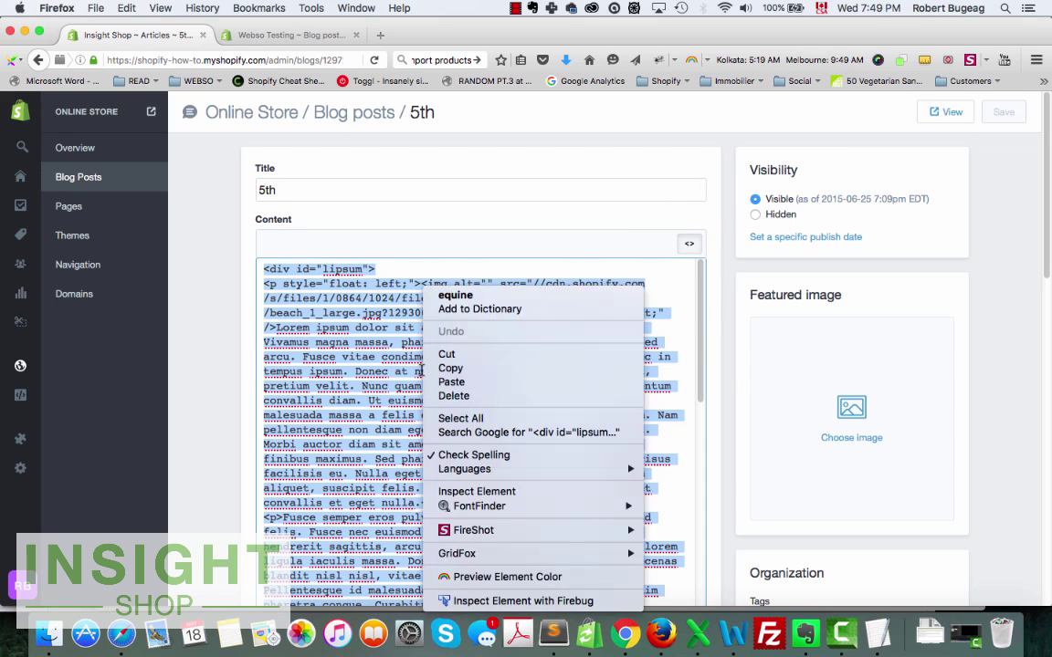
{"action": "left_click", "coordinate": [451, 367]}
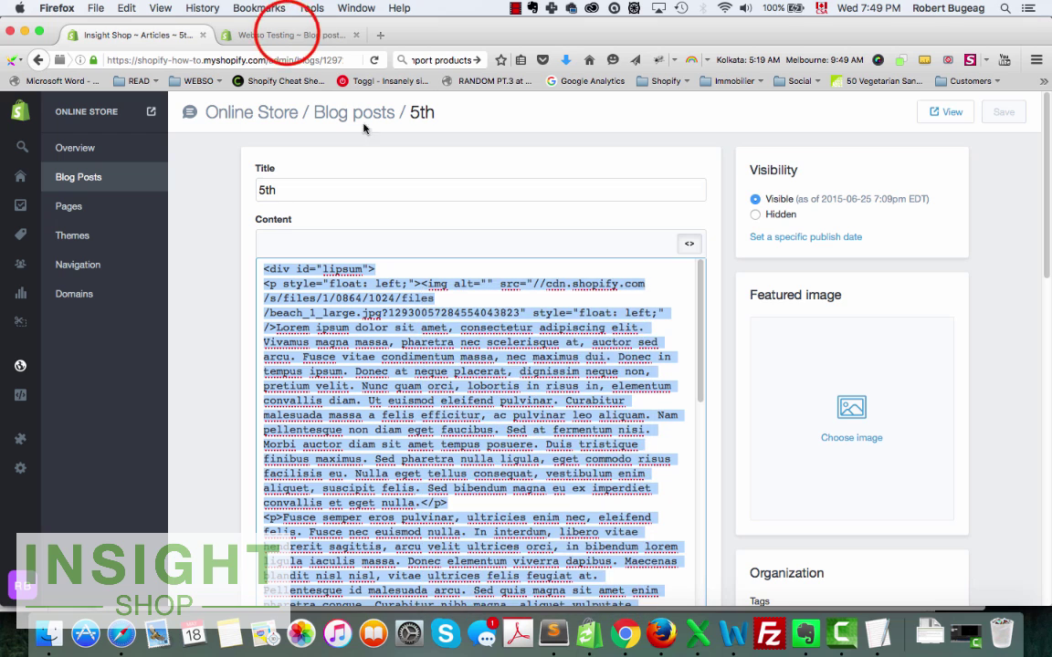
Start a new blog post titled "5th" in the Webso Testing store and paste the copied HTML source as its content.
{"action": "left_click", "coordinate": [287, 31]}
{"action": "left_click", "coordinate": [1000, 117]}
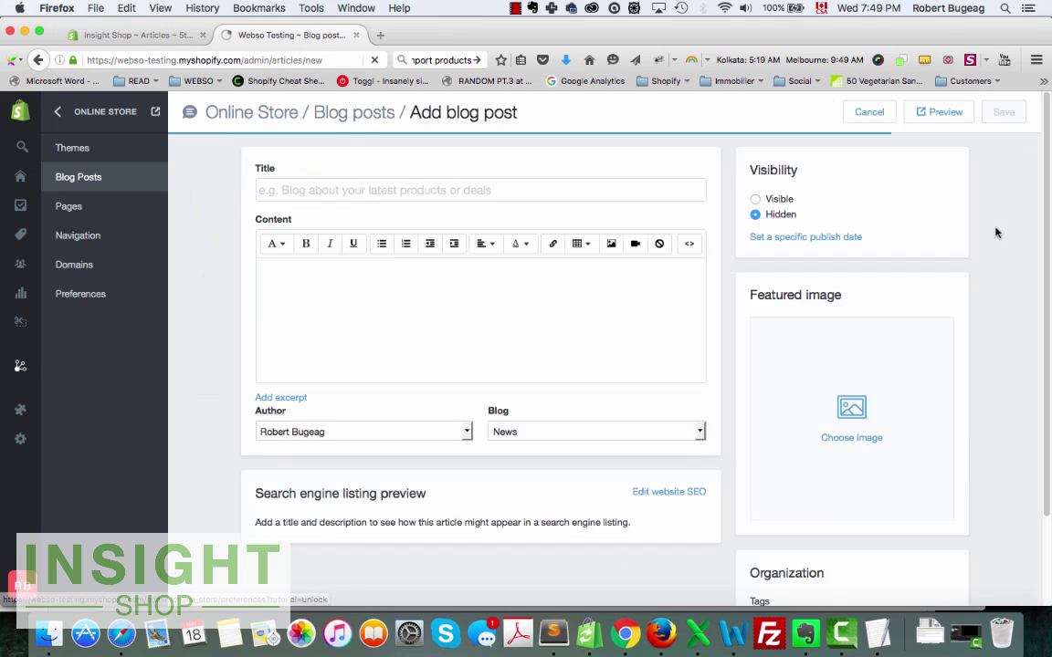
{"action": "left_click", "coordinate": [349, 189]}
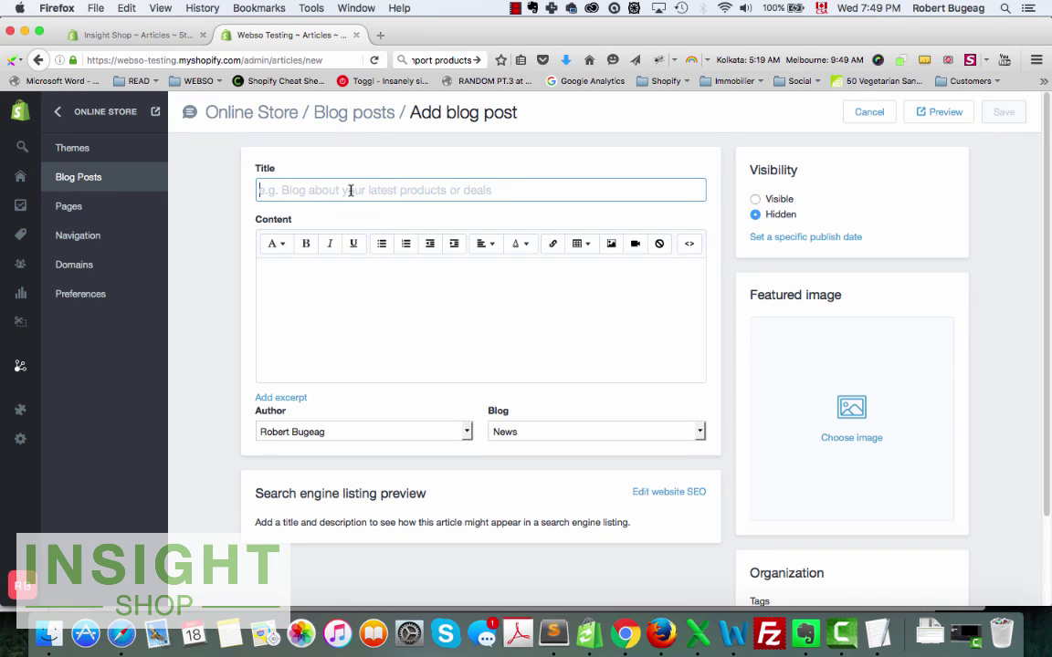
{"action": "type", "text": "5th"}
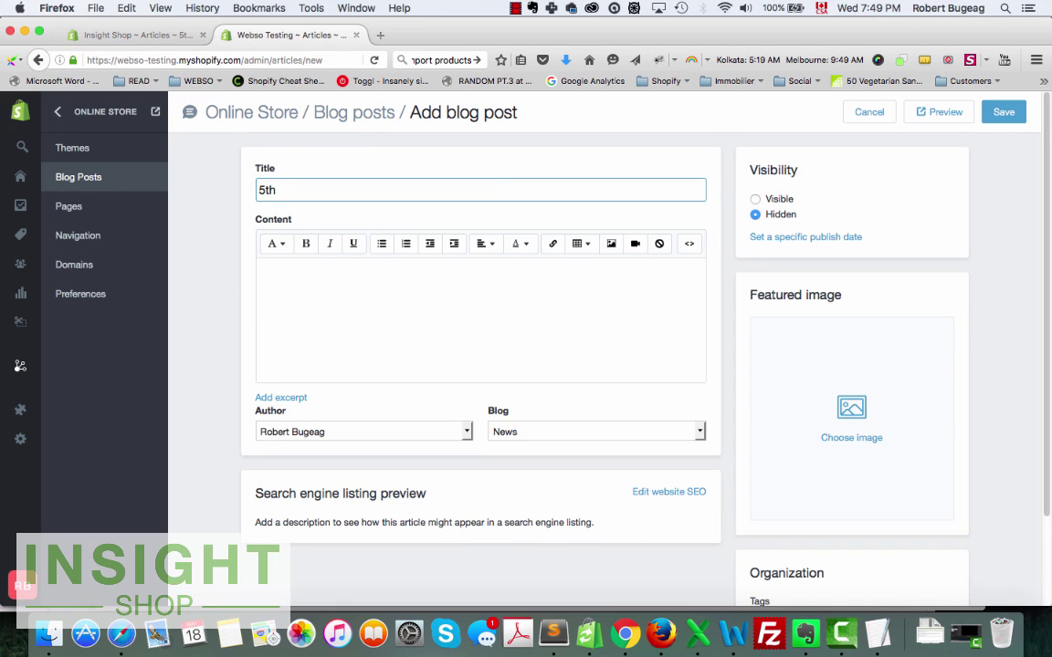
{"action": "left_click", "coordinate": [690, 243]}
{"action": "left_click", "coordinate": [353, 279]}
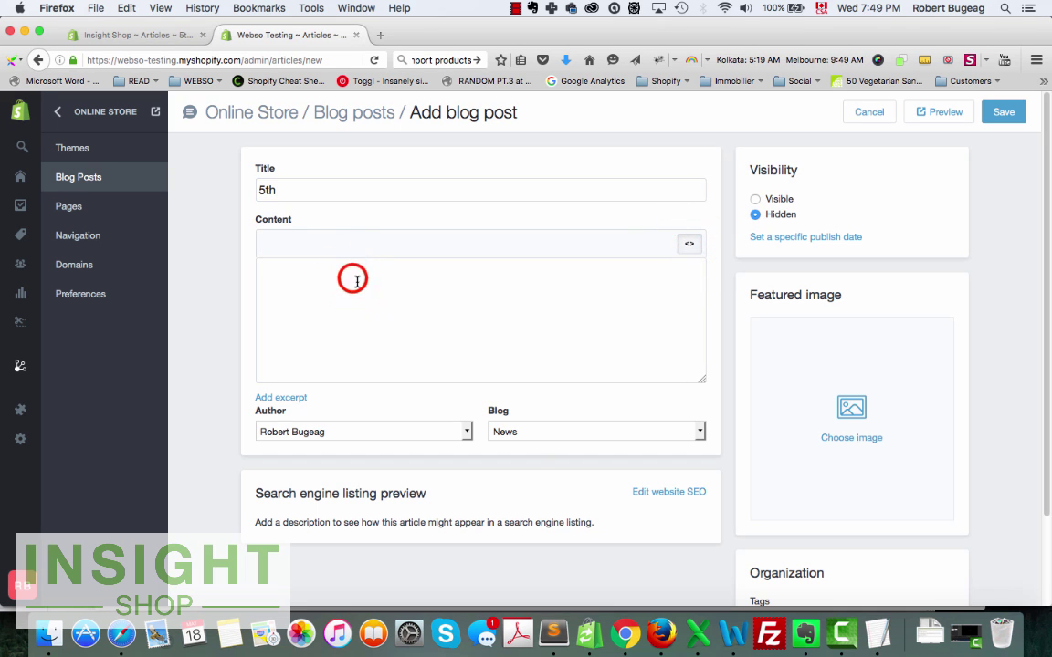
{"action": "key", "text": "super+v"}
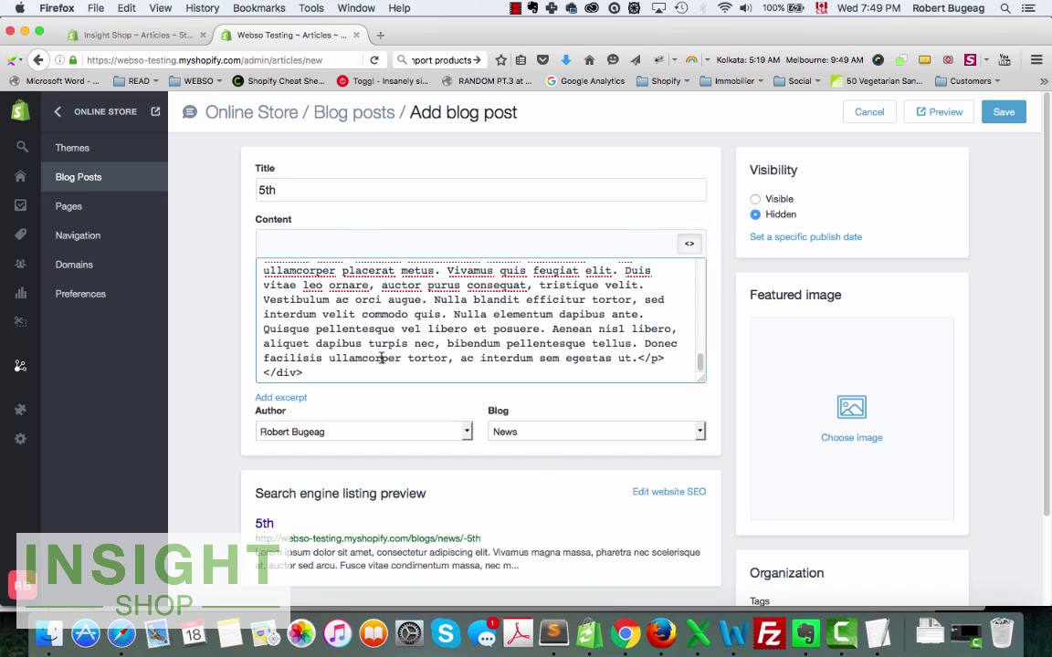
Review the tags, template options, excerpt and search engine listing of the Insight Shop's "5th" post.
{"action": "left_click", "coordinate": [144, 34]}
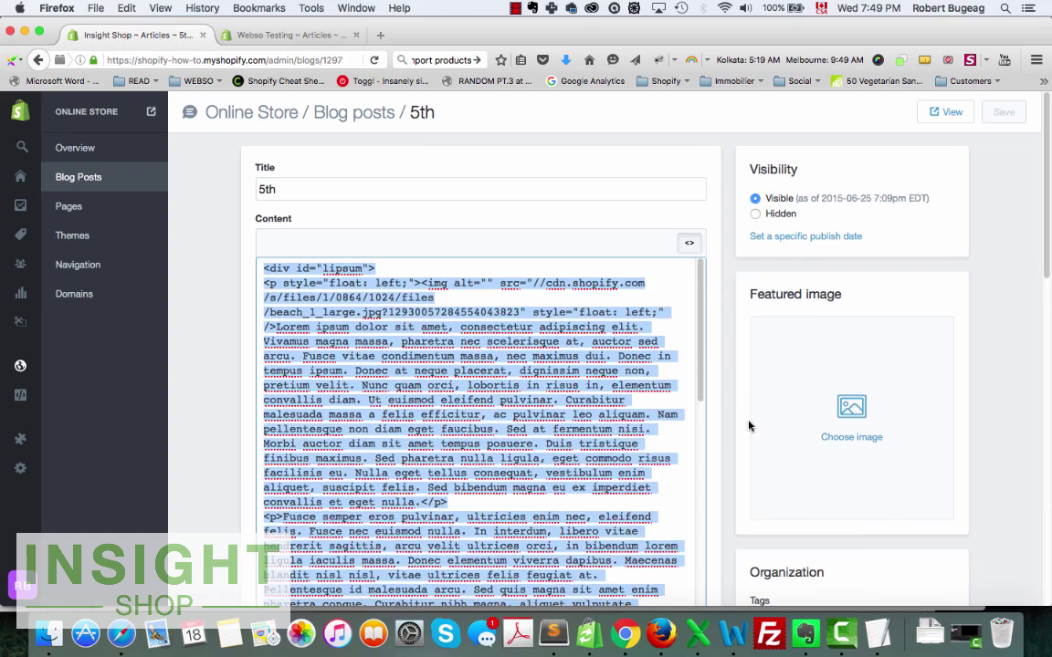
{"action": "scroll", "coordinate": [749, 425], "scroll_direction": "down", "scroll_amount": 5}
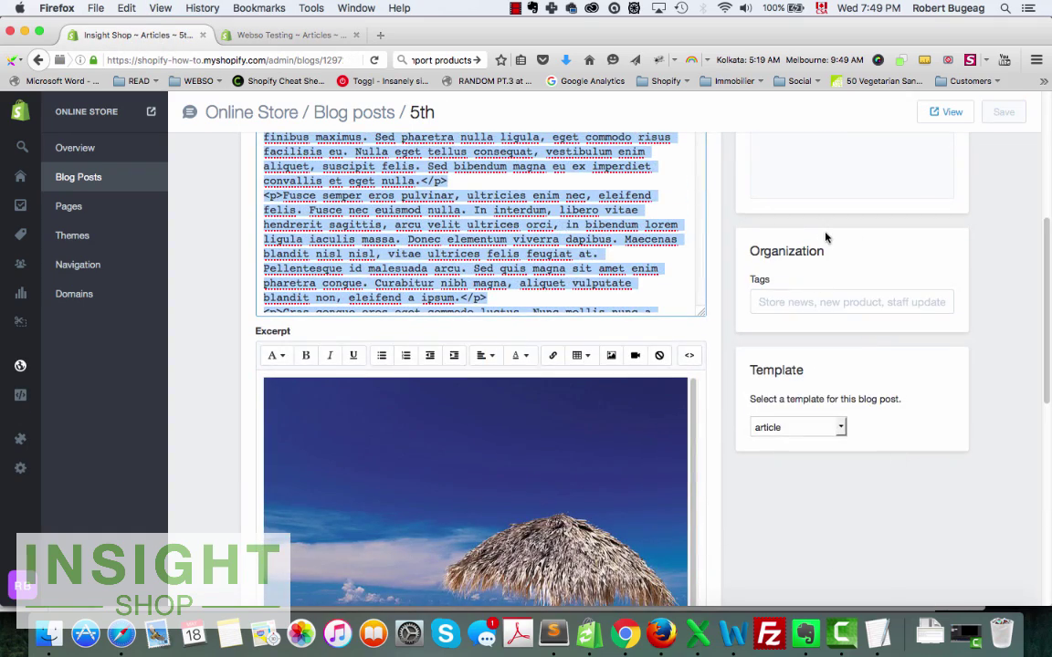
{"action": "scroll", "coordinate": [824, 235], "scroll_direction": "up", "scroll_amount": 5}
{"action": "scroll", "coordinate": [887, 434], "scroll_direction": "down", "scroll_amount": 4}
{"action": "scroll", "coordinate": [913, 474], "scroll_direction": "down", "scroll_amount": 2}
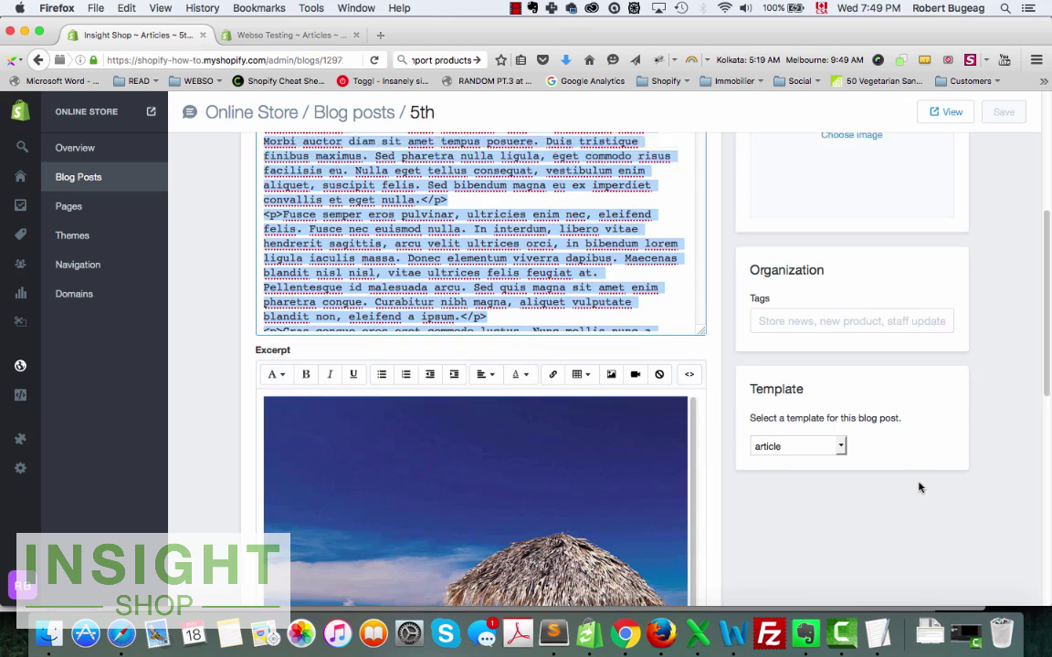
{"action": "left_click", "coordinate": [840, 404]}
{"action": "left_click", "coordinate": [940, 389]}
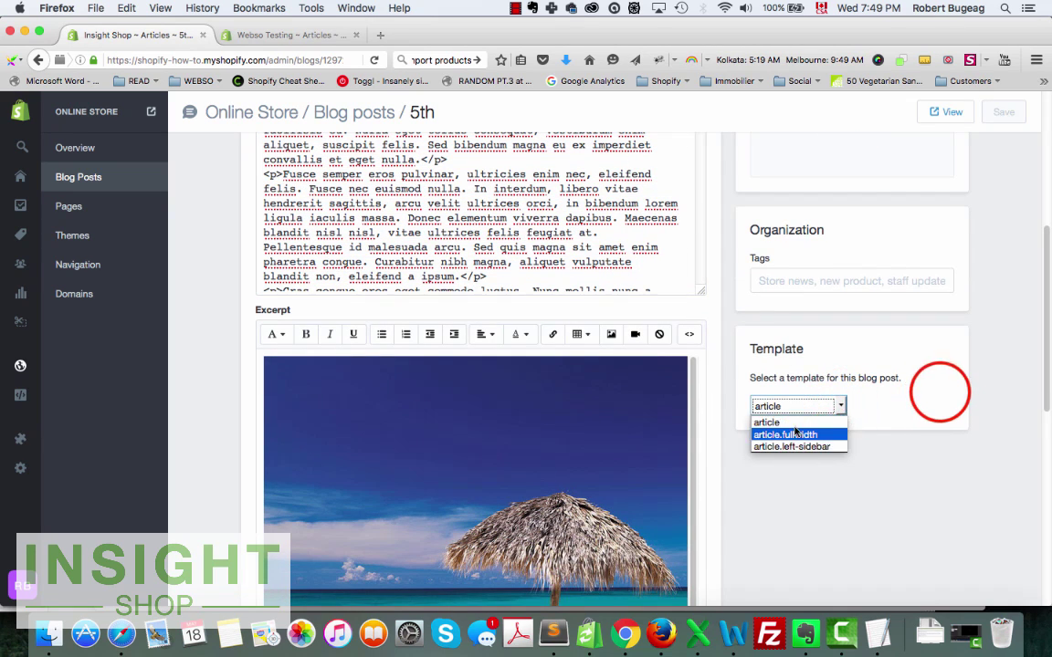
{"action": "scroll", "coordinate": [818, 485], "scroll_direction": "down", "scroll_amount": 6}
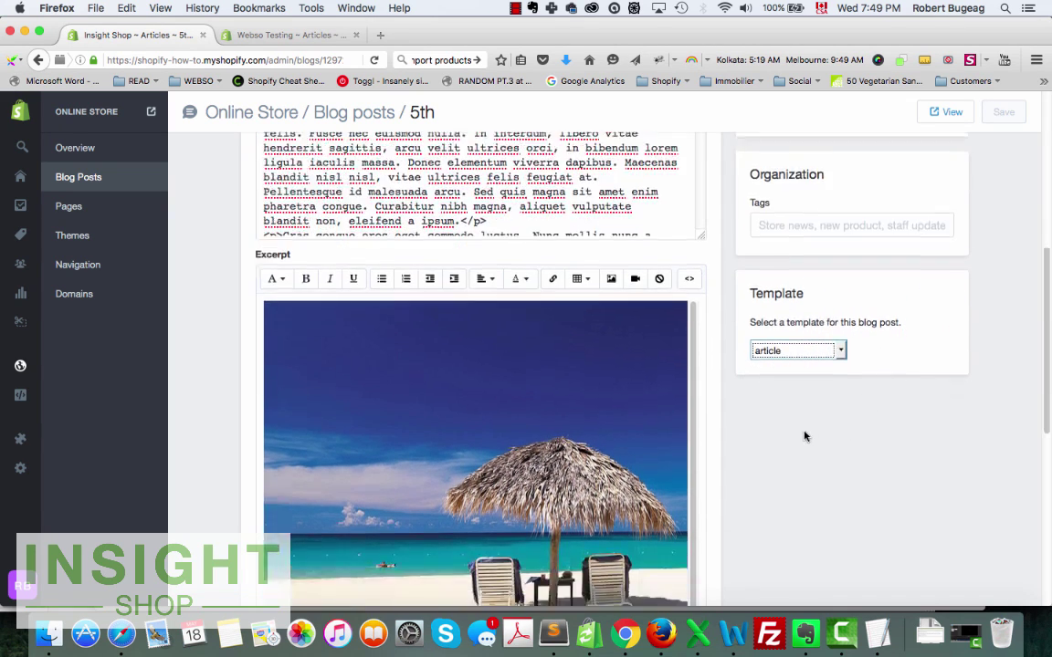
{"action": "scroll", "coordinate": [389, 317], "scroll_direction": "down", "scroll_amount": 4}
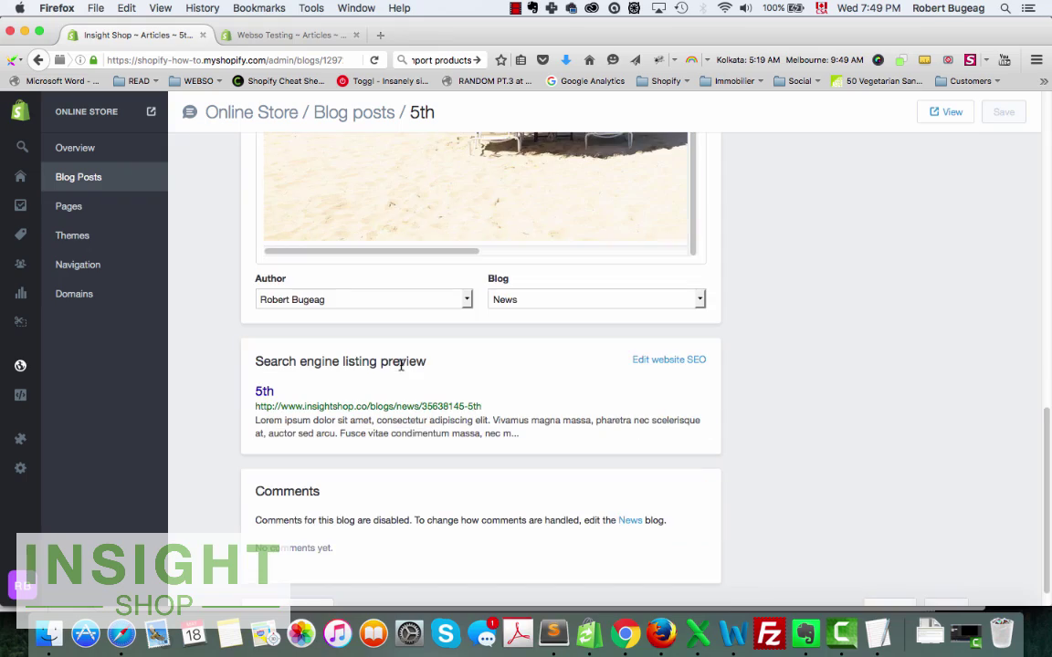
{"action": "scroll", "coordinate": [556, 510], "scroll_direction": "up", "scroll_amount": 12}
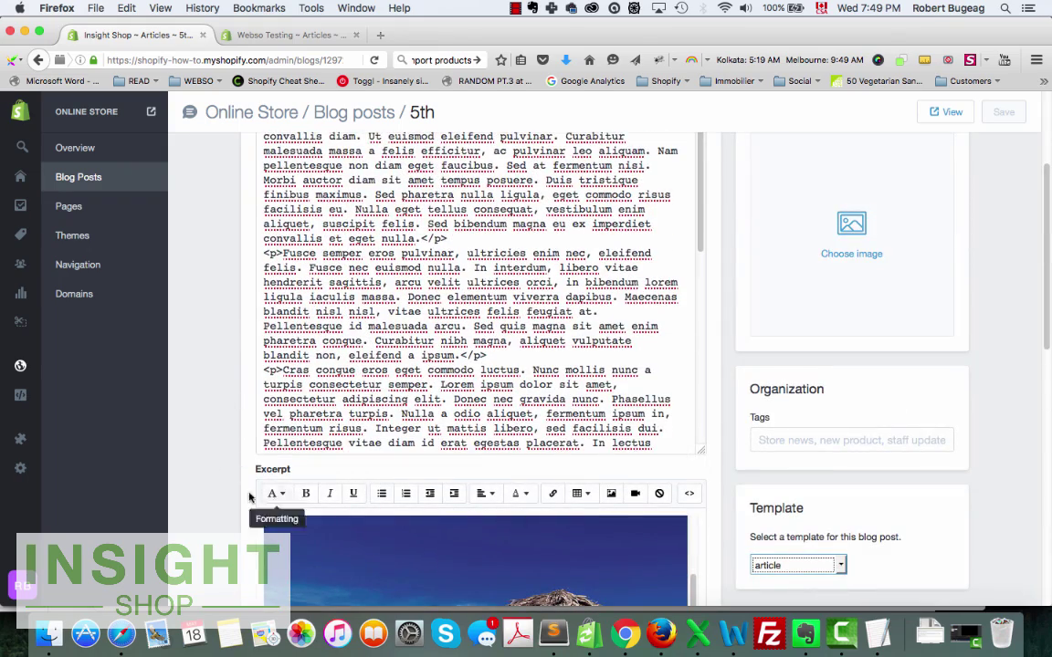
Copy the HTML image code from the excerpt of the Insight Shop's "5th" post.
{"action": "scroll", "coordinate": [235, 488], "scroll_direction": "down", "scroll_amount": 4}
{"action": "scroll", "coordinate": [509, 459], "scroll_direction": "down", "scroll_amount": 2}
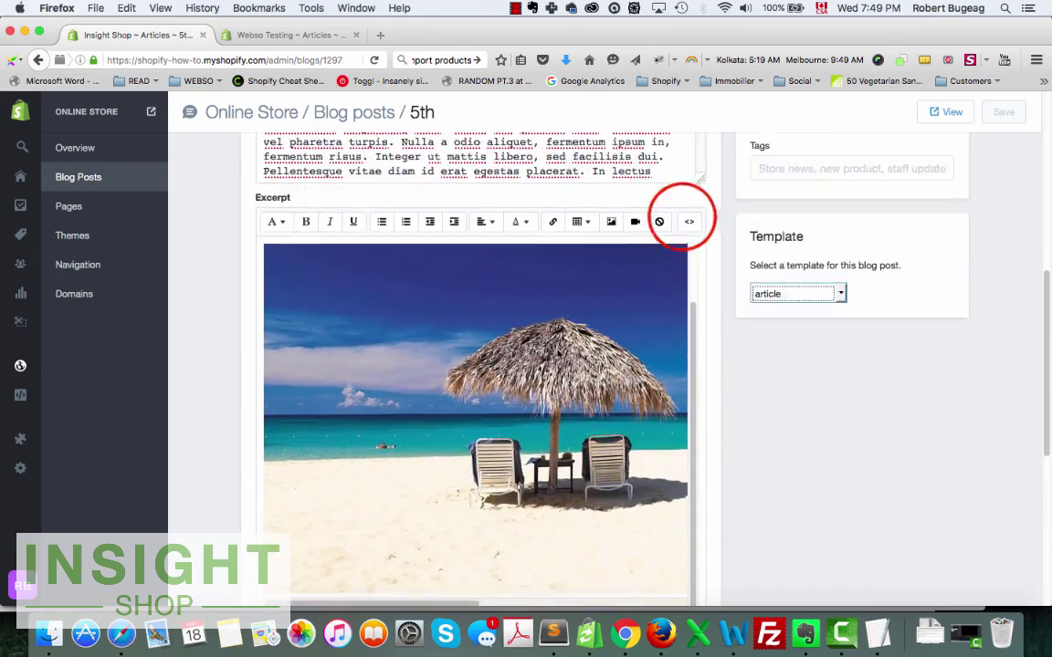
{"action": "left_click", "coordinate": [684, 218]}
{"action": "scroll", "coordinate": [188, 461], "scroll_direction": "down", "scroll_amount": 5}
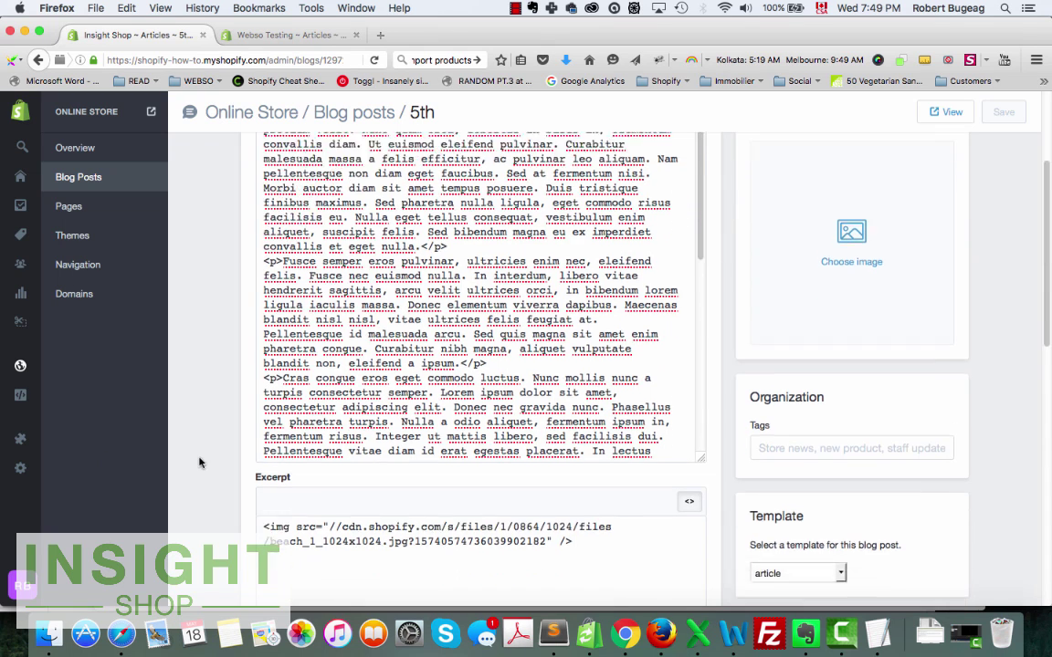
{"action": "left_click", "coordinate": [685, 291]}
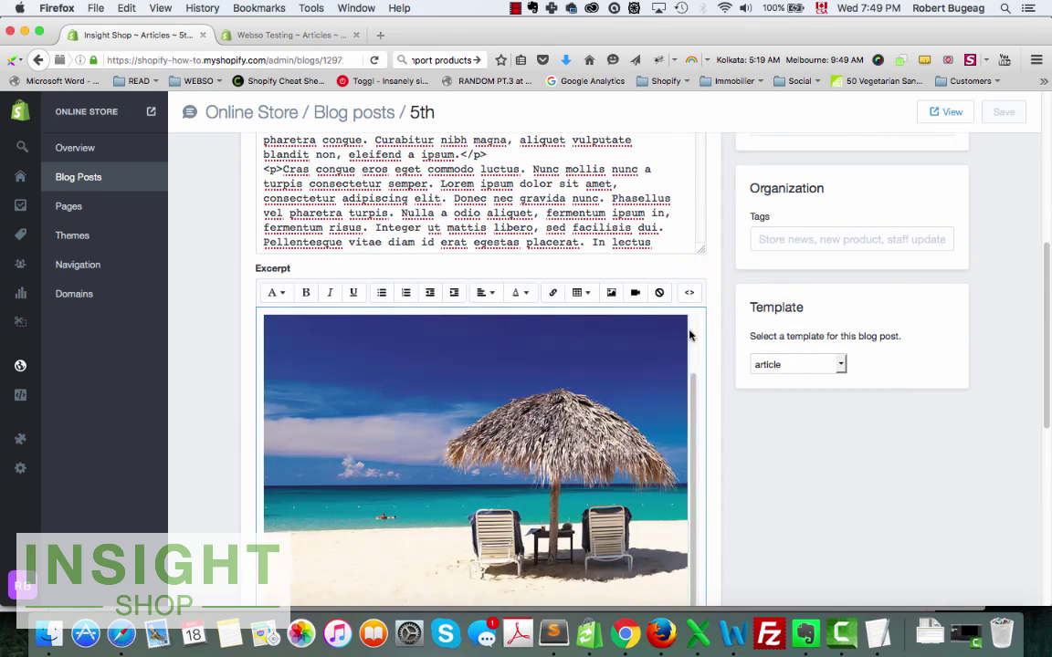
{"action": "left_click", "coordinate": [689, 291]}
{"action": "scroll", "coordinate": [365, 410], "scroll_direction": "down", "scroll_amount": 10}
{"action": "scroll", "coordinate": [258, 538], "scroll_direction": "down", "scroll_amount": 1}
{"action": "left_click_drag", "start_coordinate": [575, 413], "coordinate": [241, 381]}
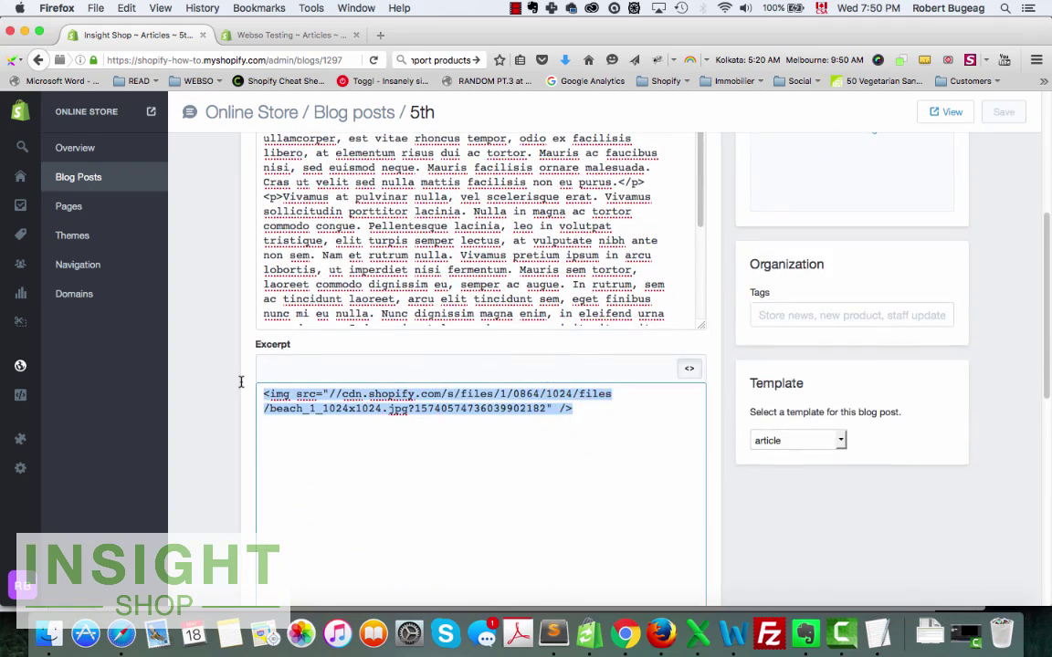
Add an excerpt to the new "5th" post in Webso Testing, paste the image code as HTML, and view it rendered.
{"action": "left_click", "coordinate": [272, 34]}
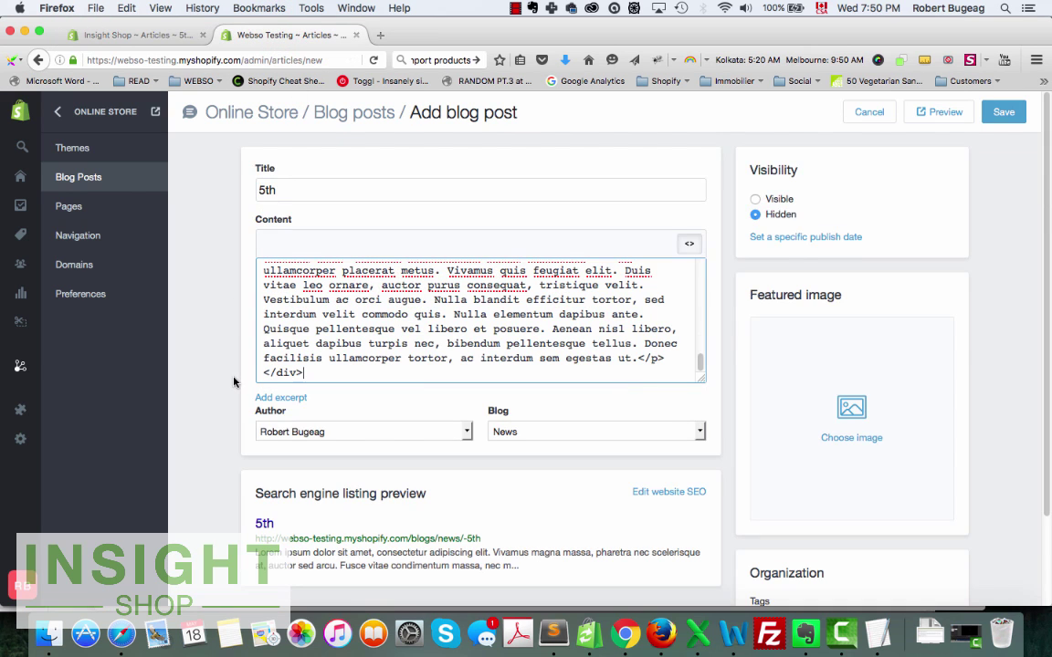
{"action": "scroll", "coordinate": [233, 381], "scroll_direction": "down", "scroll_amount": 3}
{"action": "left_click", "coordinate": [283, 298]}
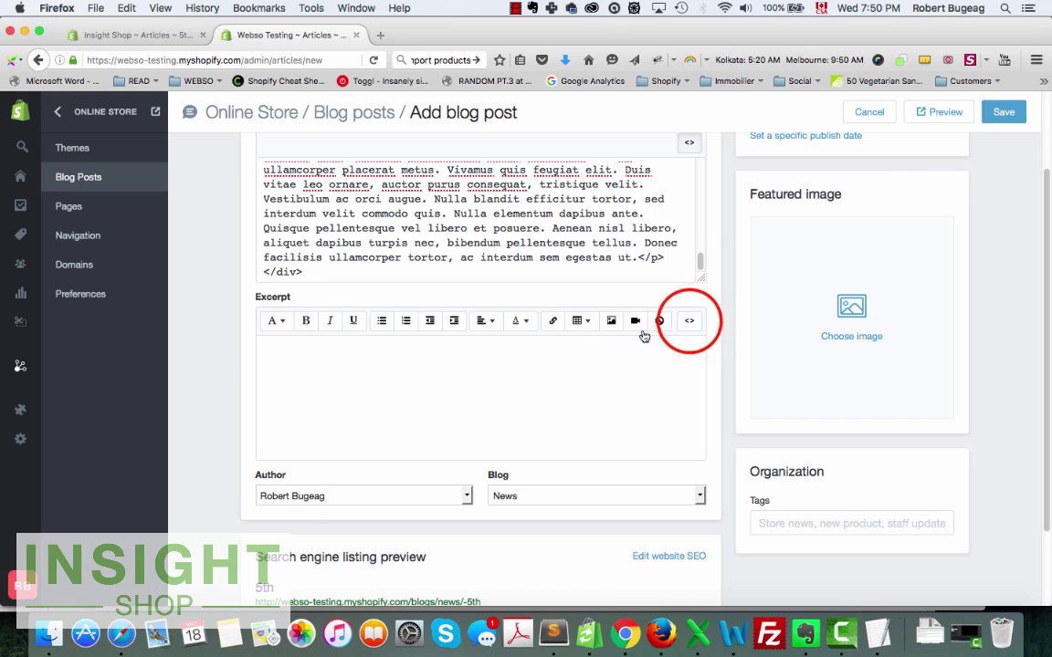
{"action": "left_click", "coordinate": [690, 320]}
{"action": "left_click", "coordinate": [281, 349]}
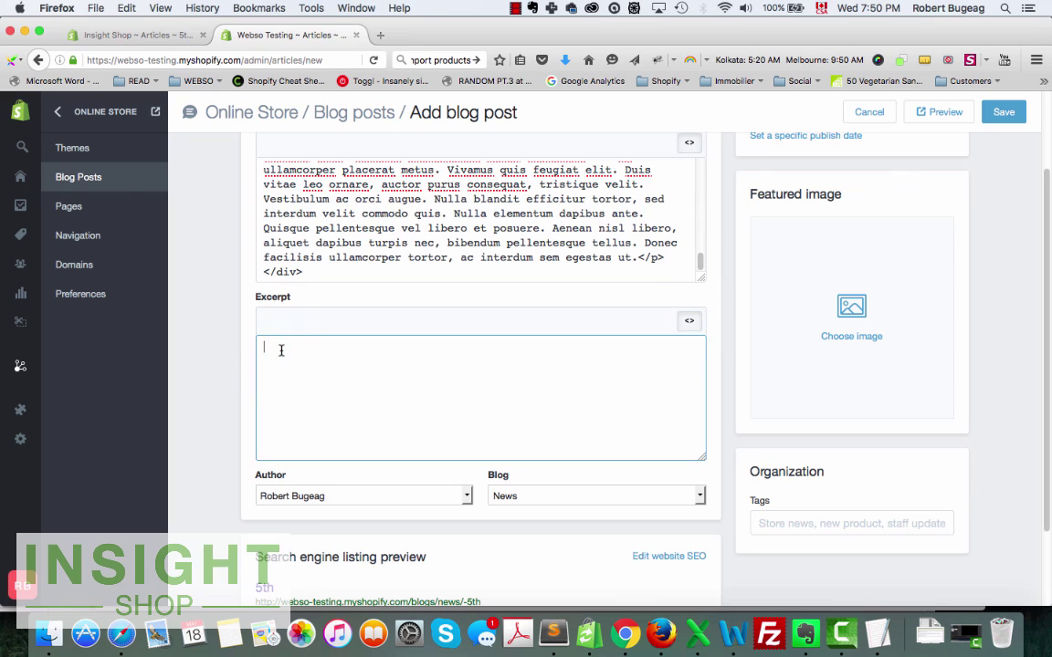
{"action": "key", "text": "super+v"}
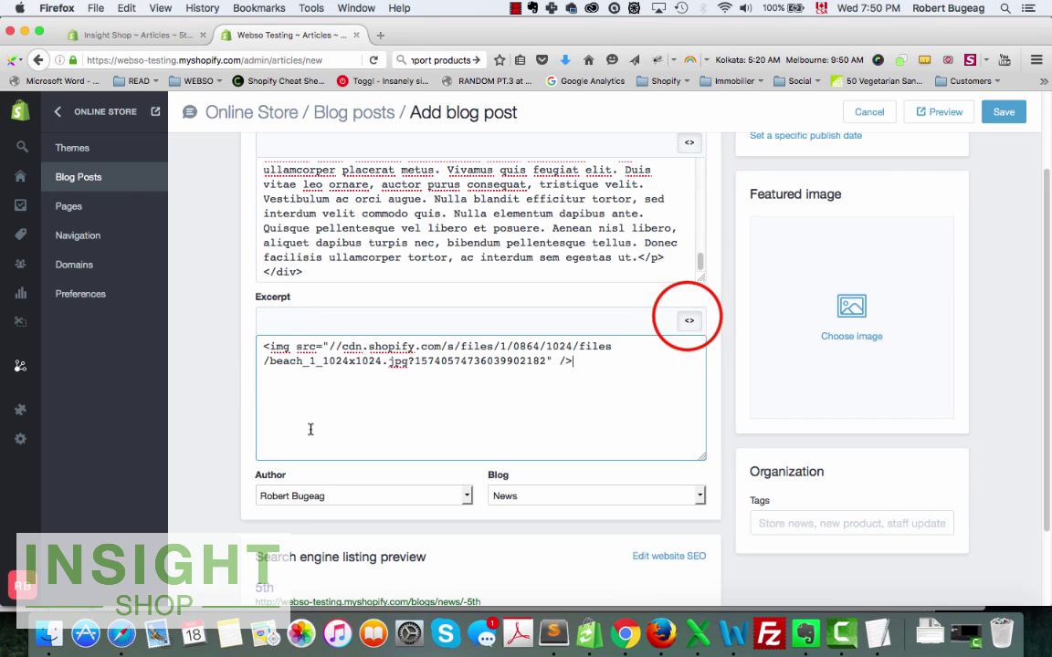
{"action": "left_click", "coordinate": [689, 321]}
{"action": "scroll", "coordinate": [211, 422], "scroll_direction": "down", "scroll_amount": 5}
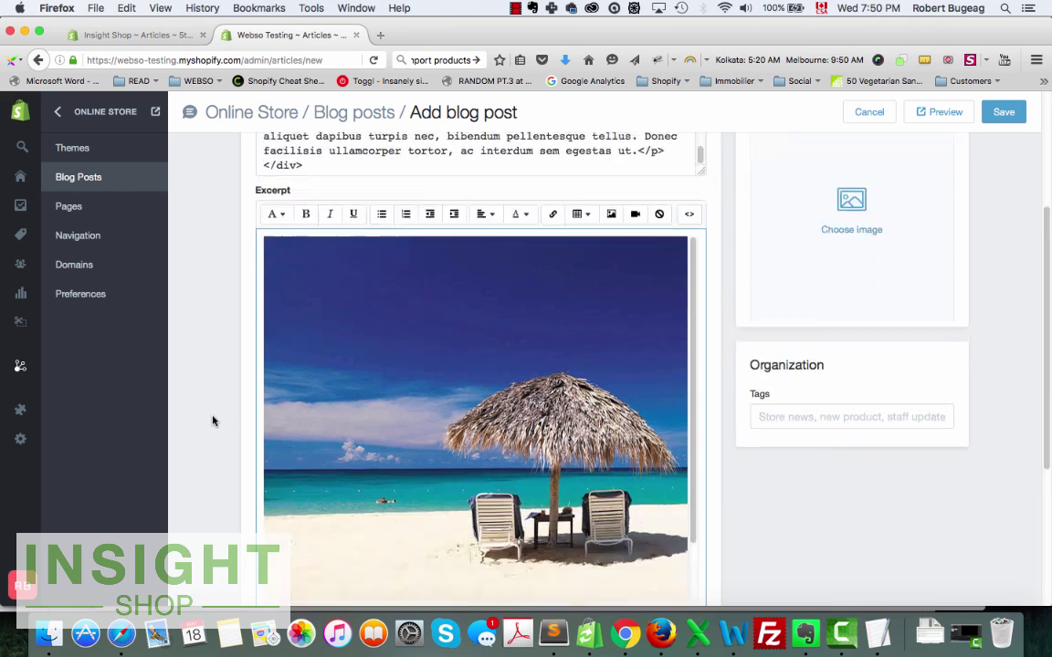
{"action": "scroll", "coordinate": [213, 424], "scroll_direction": "up", "scroll_amount": 3}
{"action": "scroll", "coordinate": [461, 470], "scroll_direction": "up", "scroll_amount": 2}
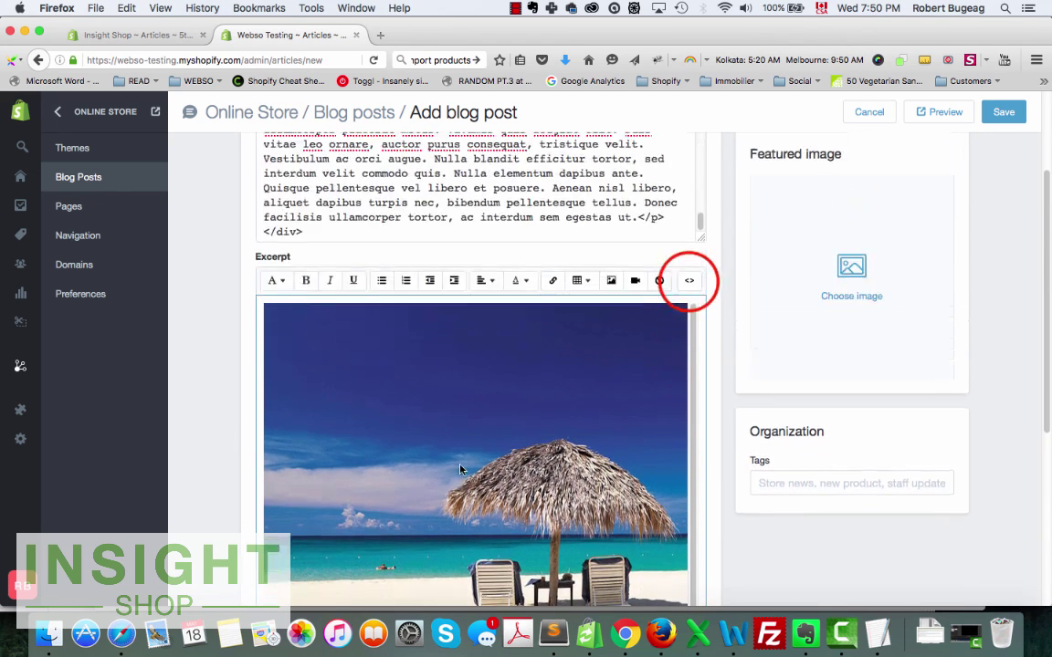
Show the excerpt's HTML in the new post and highlight the image's source address, comparing with the Insight Shop store.
{"action": "left_click", "coordinate": [689, 280]}
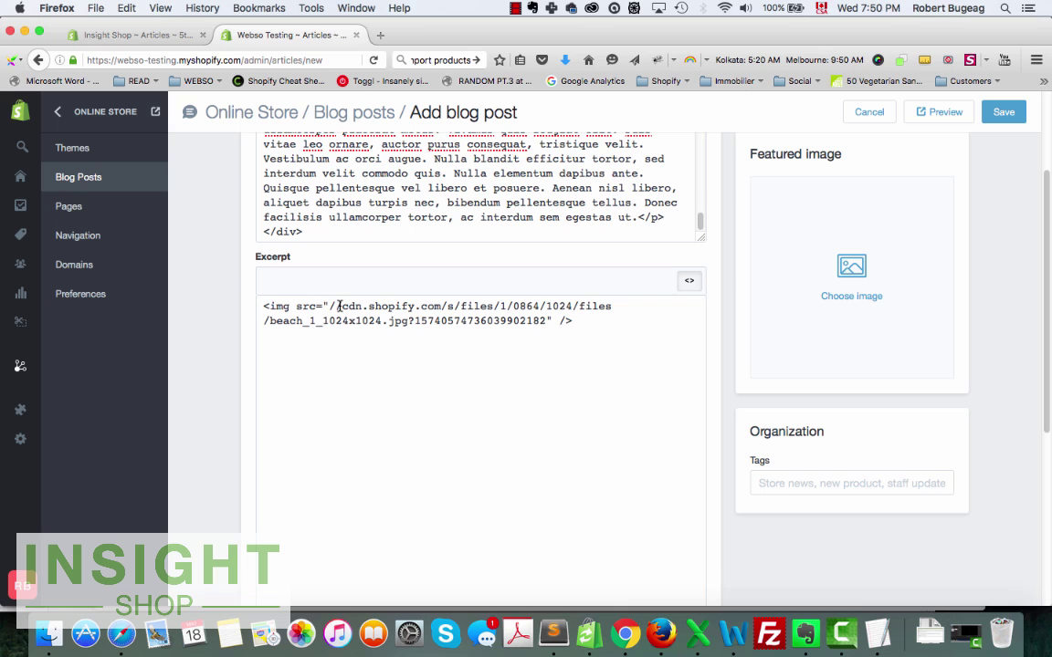
{"action": "left_click_drag", "start_coordinate": [346, 305], "coordinate": [531, 324]}
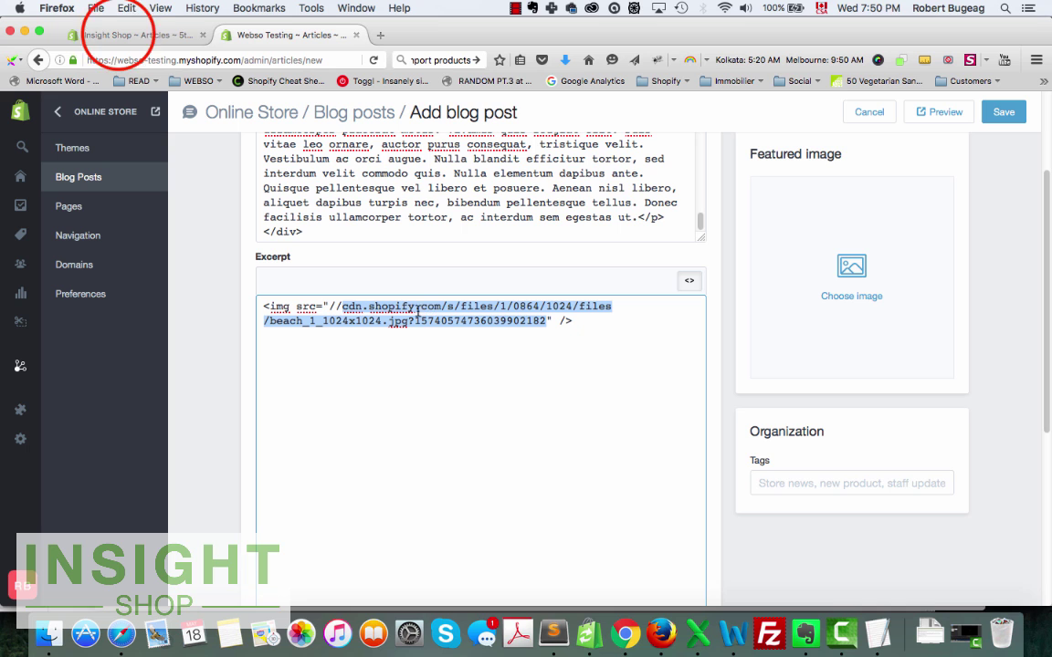
{"action": "left_click", "coordinate": [116, 36]}
{"action": "left_click", "coordinate": [262, 38]}
{"action": "left_click", "coordinate": [476, 321]}
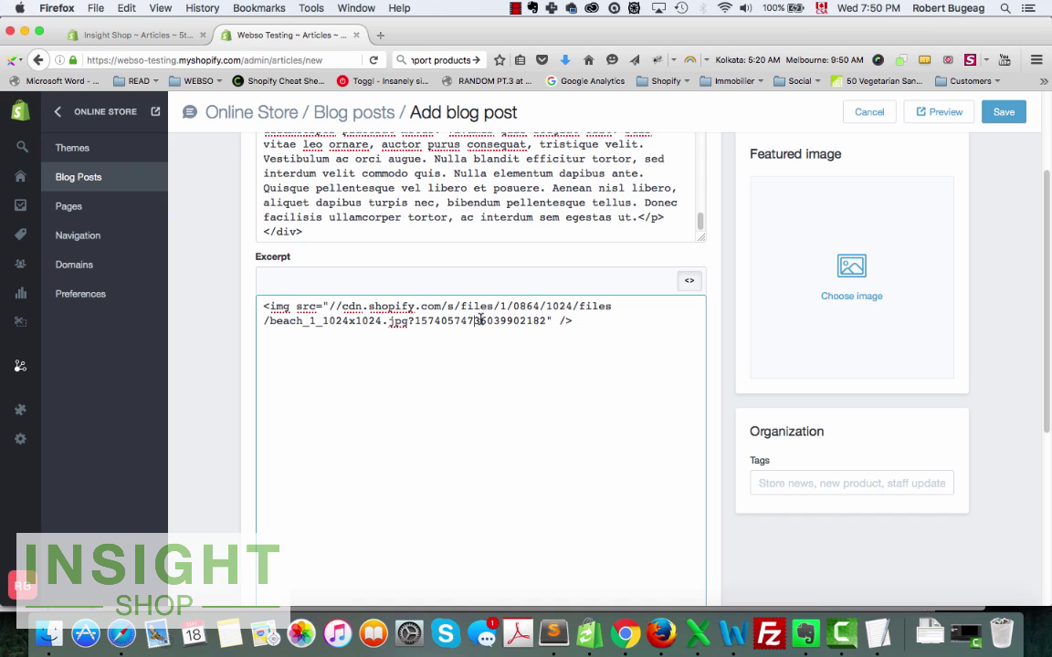
Set the new "5th" blog post in Webso Testing to visible and save it.
{"action": "left_click", "coordinate": [574, 320]}
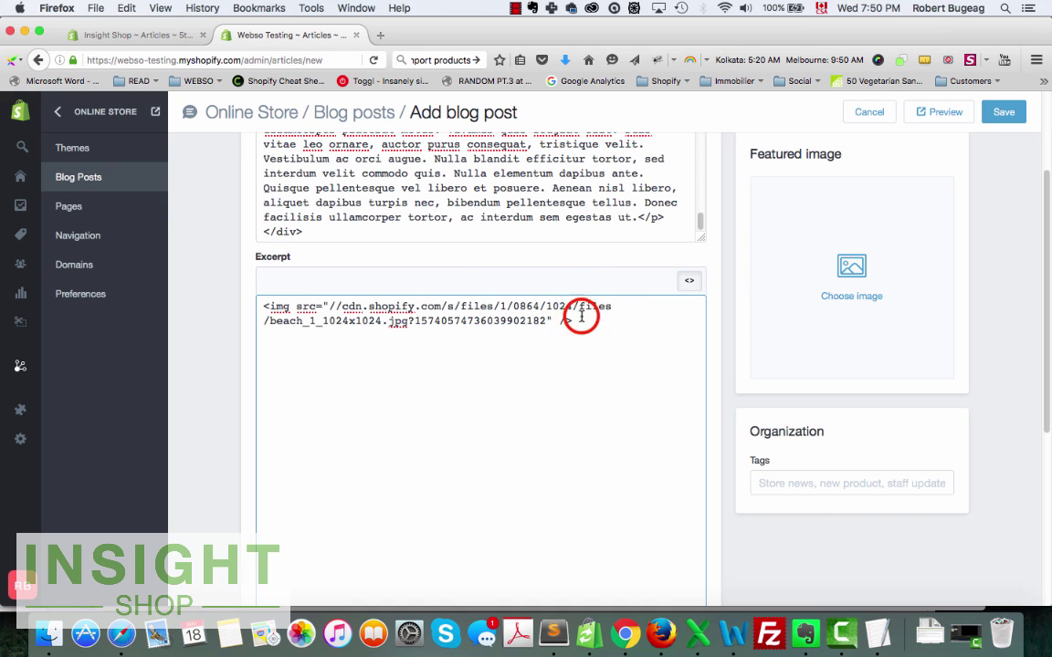
{"action": "left_click", "coordinate": [273, 307], "text": "shift"}
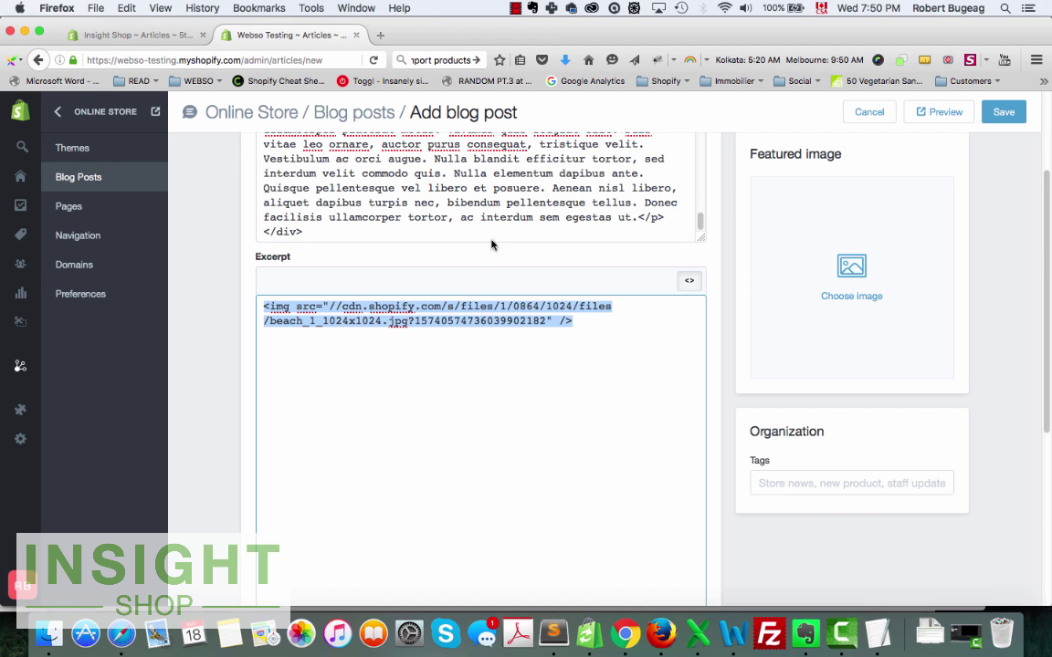
{"action": "scroll", "coordinate": [542, 369], "scroll_direction": "down", "scroll_amount": 5}
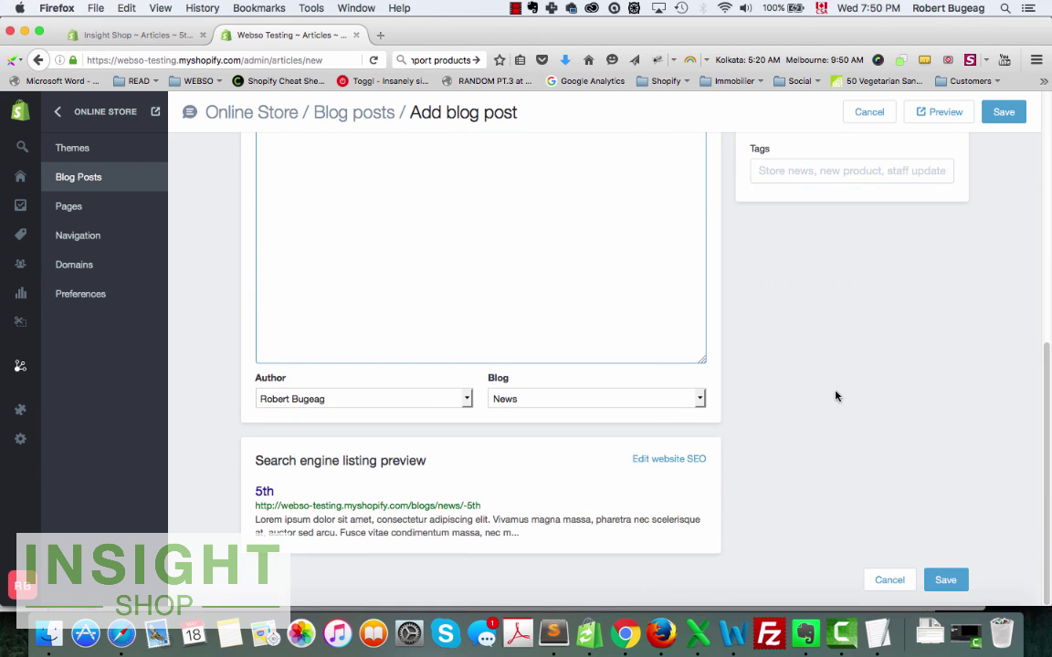
{"action": "scroll", "coordinate": [721, 411], "scroll_direction": "up", "scroll_amount": 5}
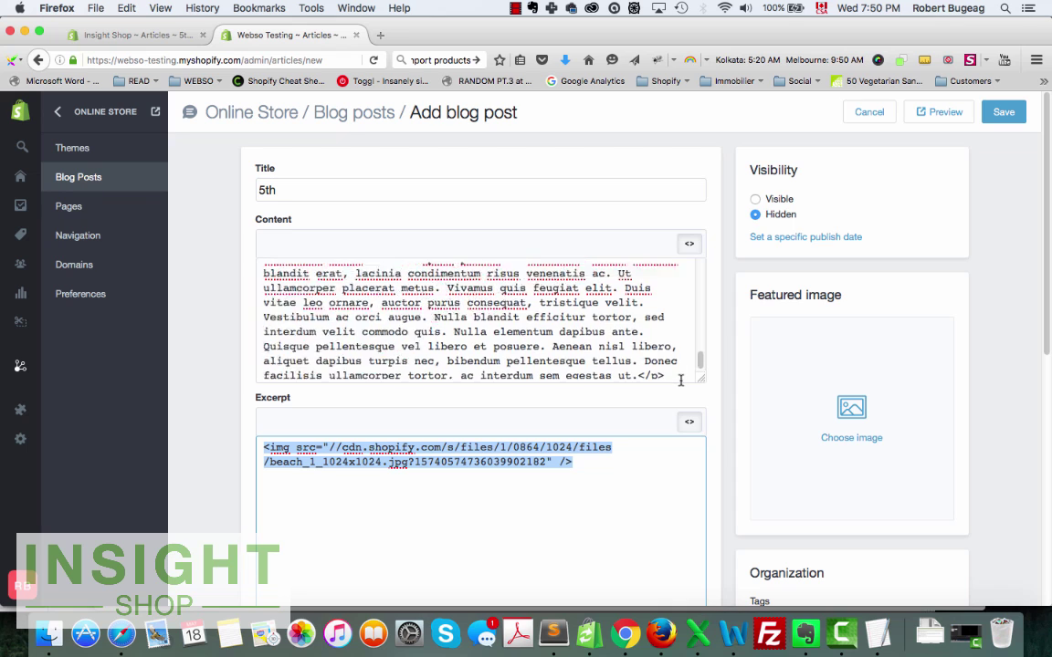
{"action": "left_click", "coordinate": [754, 199]}
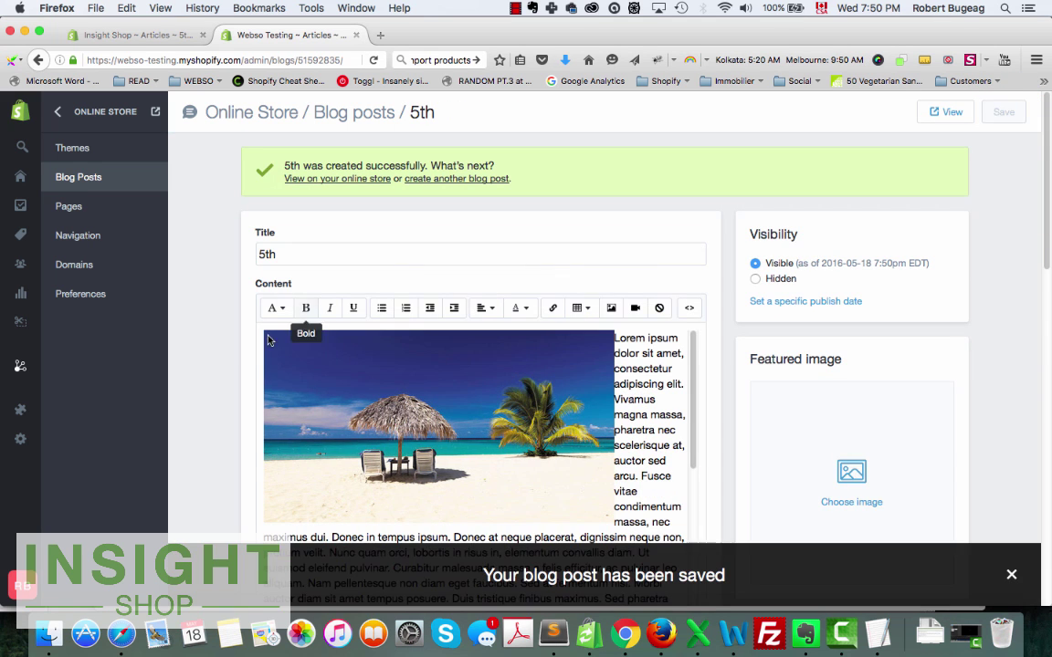
{"action": "scroll", "coordinate": [226, 332], "scroll_direction": "down", "scroll_amount": 5}
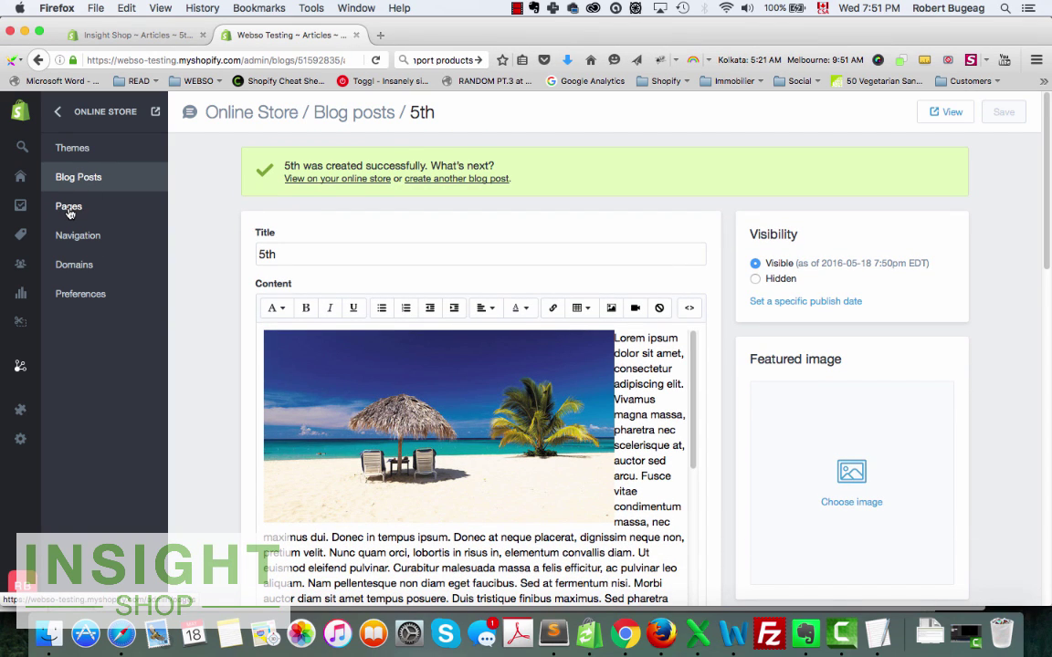
Highlight the full content HTML of the Insight Shop's "5th" post, view its copy options, and compare with the Webso Testing post.
{"action": "left_click", "coordinate": [108, 35]}
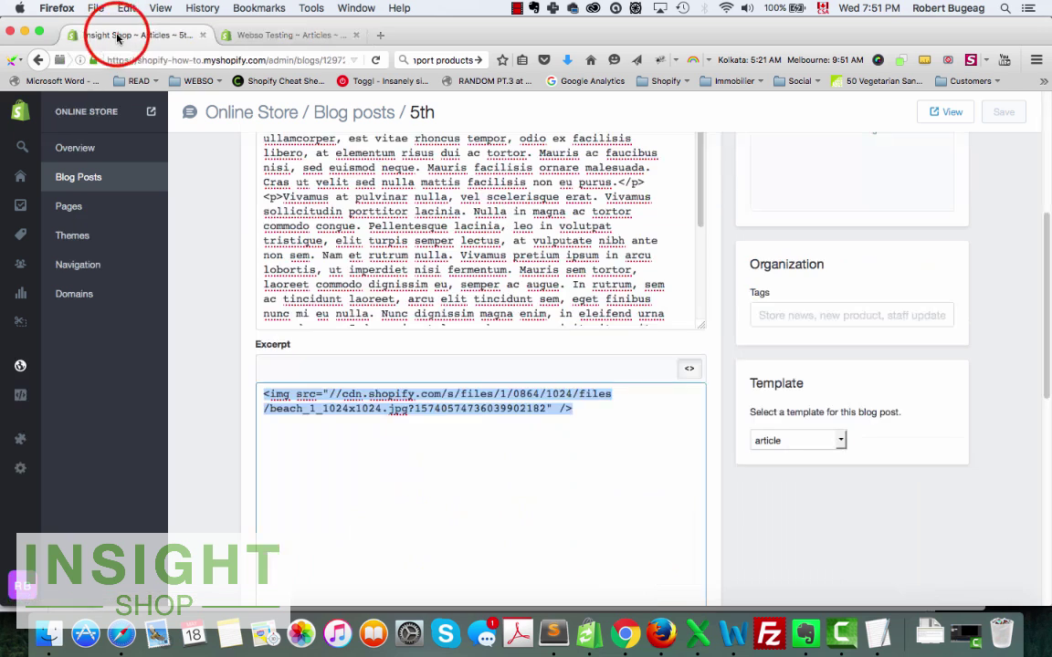
{"action": "scroll", "coordinate": [198, 428], "scroll_direction": "up", "scroll_amount": 5}
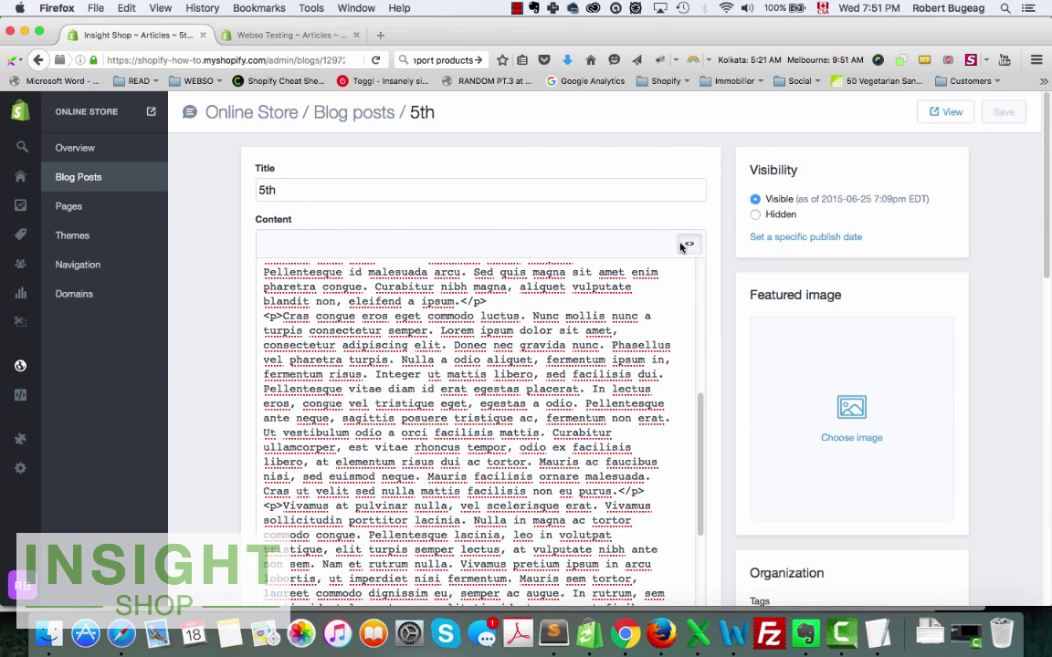
{"action": "key", "text": "super+a"}
{"action": "right_click", "coordinate": [415, 296]}
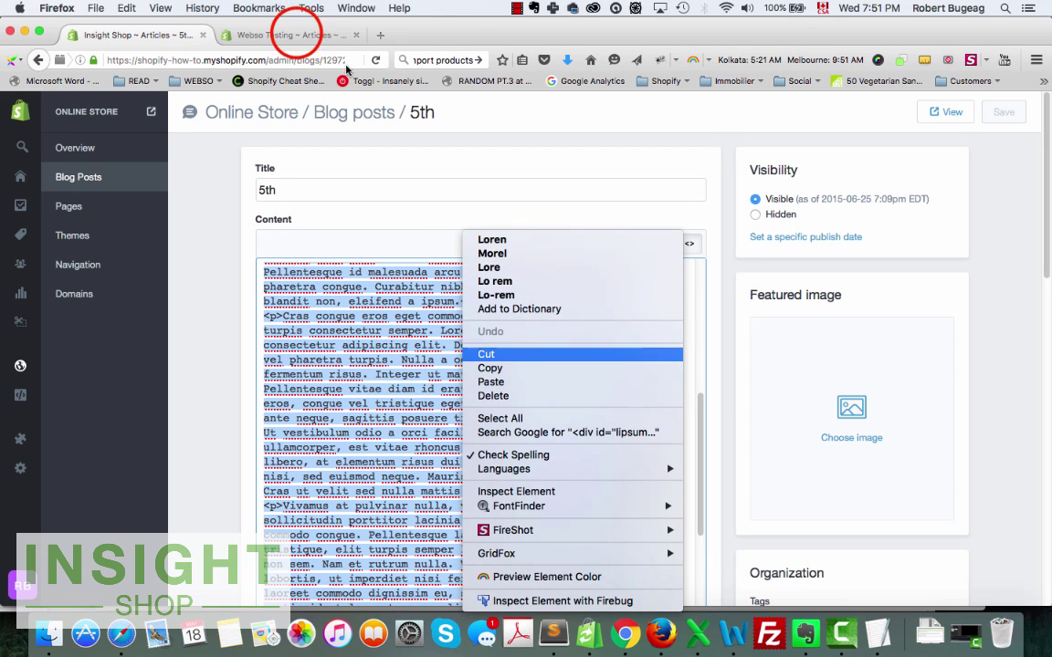
{"action": "left_click", "coordinate": [297, 35]}
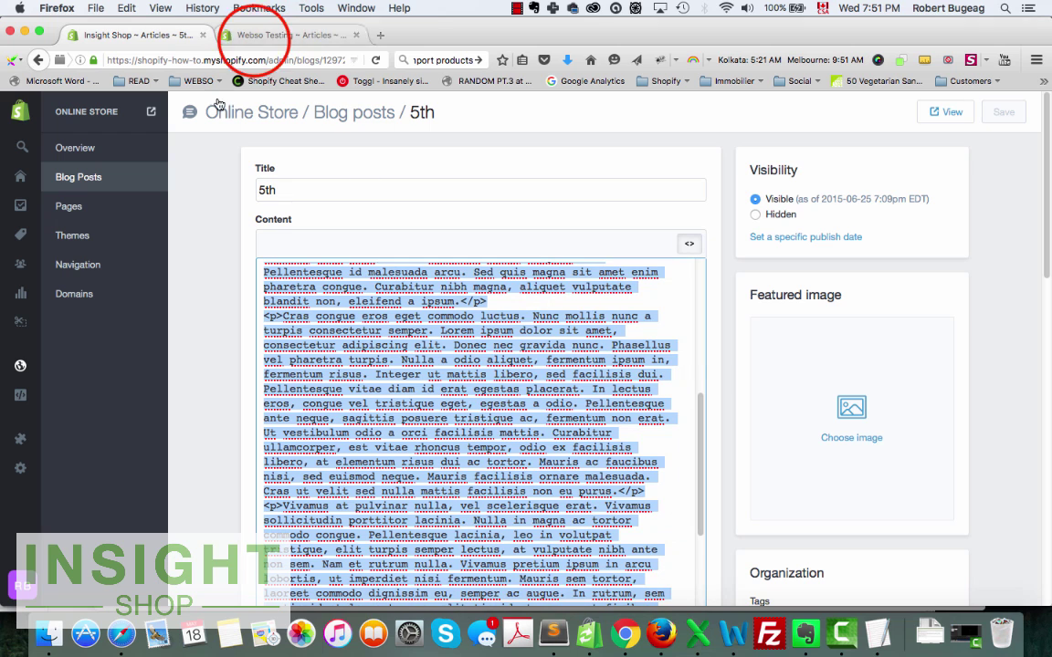
{"action": "left_click", "coordinate": [252, 34]}
{"action": "left_click", "coordinate": [136, 33]}
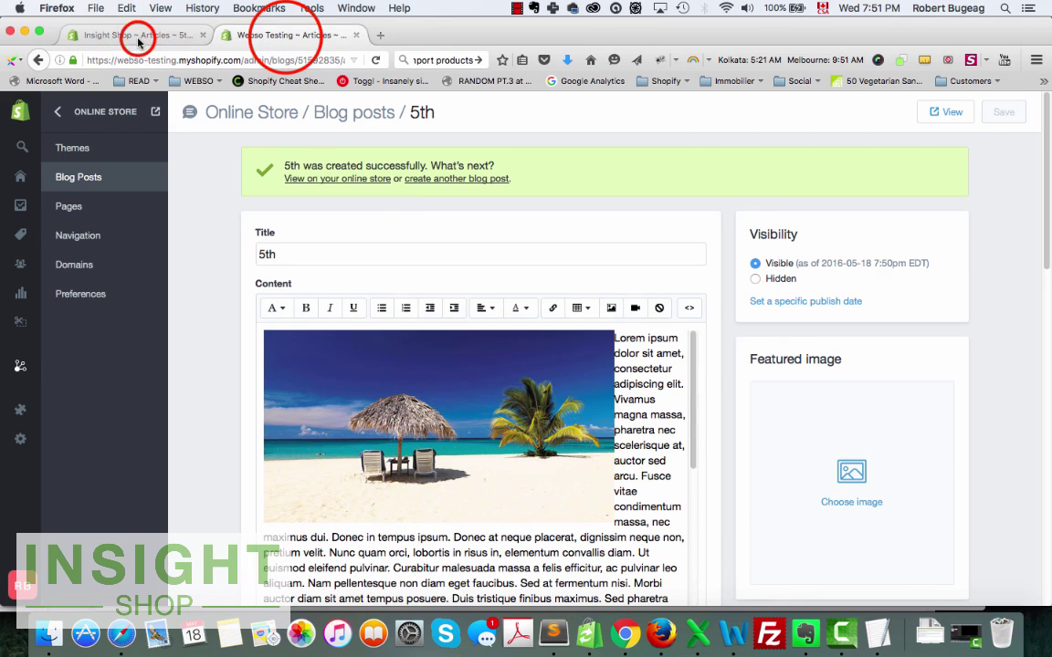
{"action": "left_click", "coordinate": [281, 33]}
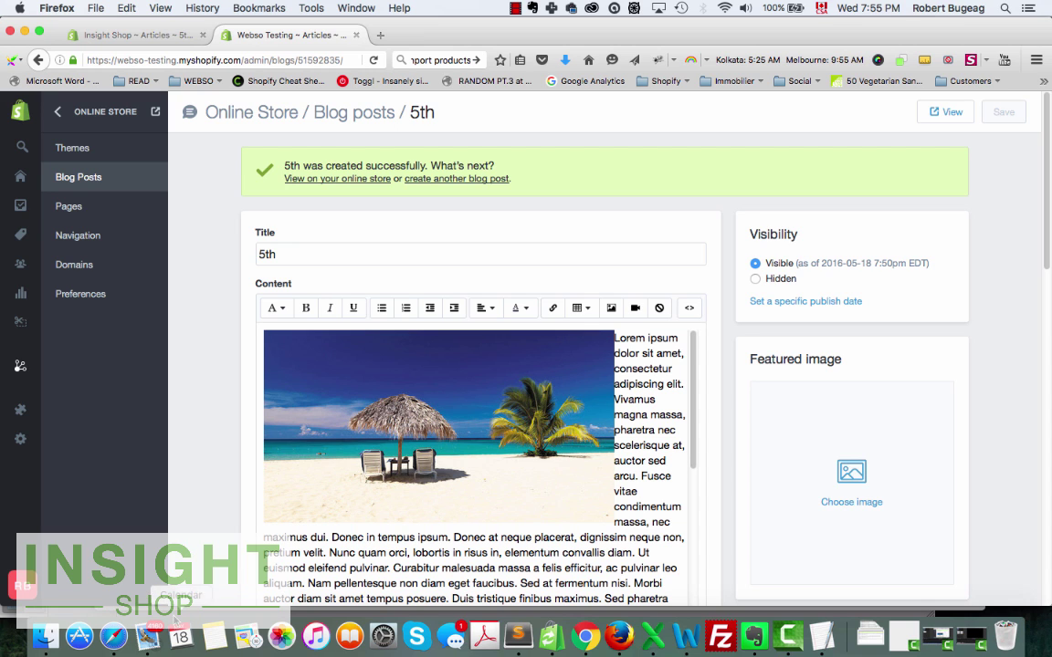
Switch to Mail and review the Shopify notifications for the product and customer exports.
{"action": "left_click", "coordinate": [147, 636]}
{"action": "left_click", "coordinate": [243, 205]}
{"action": "left_click", "coordinate": [261, 126]}
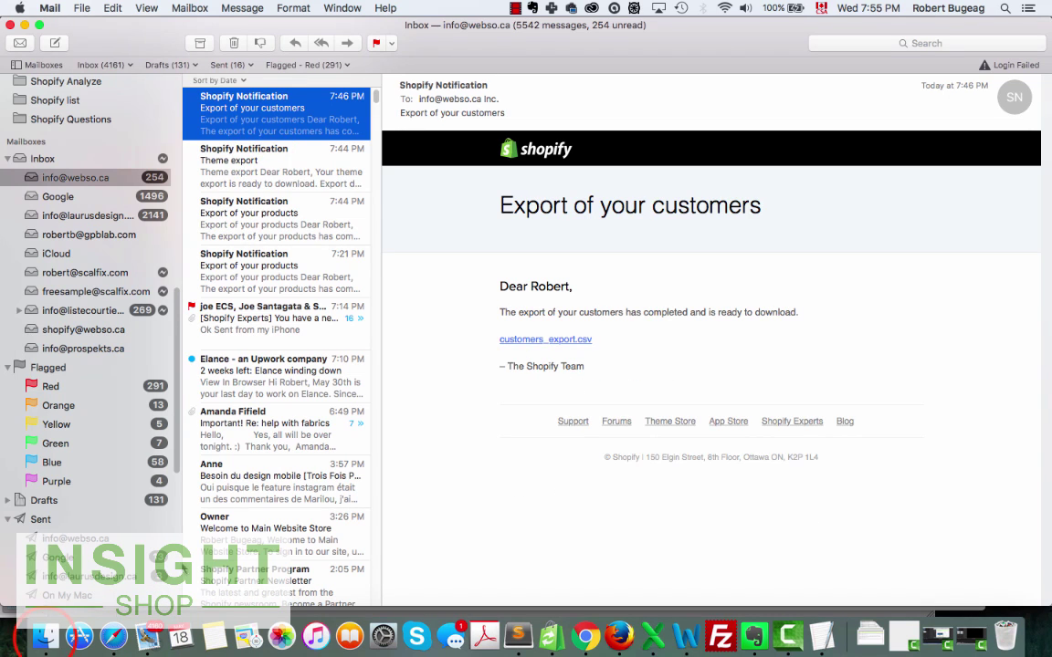
Switch to Finder and check the customers, products and theme export files in the "How to transfer a shopify store" folder.
{"action": "key", "text": "super+Tab"}
{"action": "left_click", "coordinate": [355, 25]}
{"action": "left_click_drag", "start_coordinate": [354, 27], "coordinate": [270, 43]}
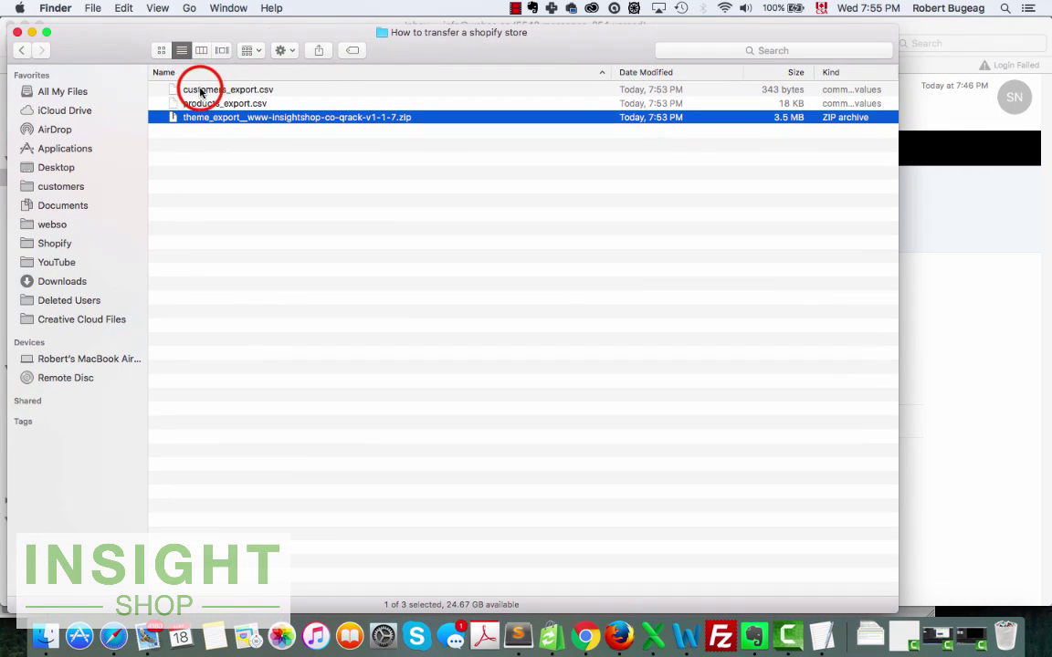
{"action": "left_click", "coordinate": [230, 89]}
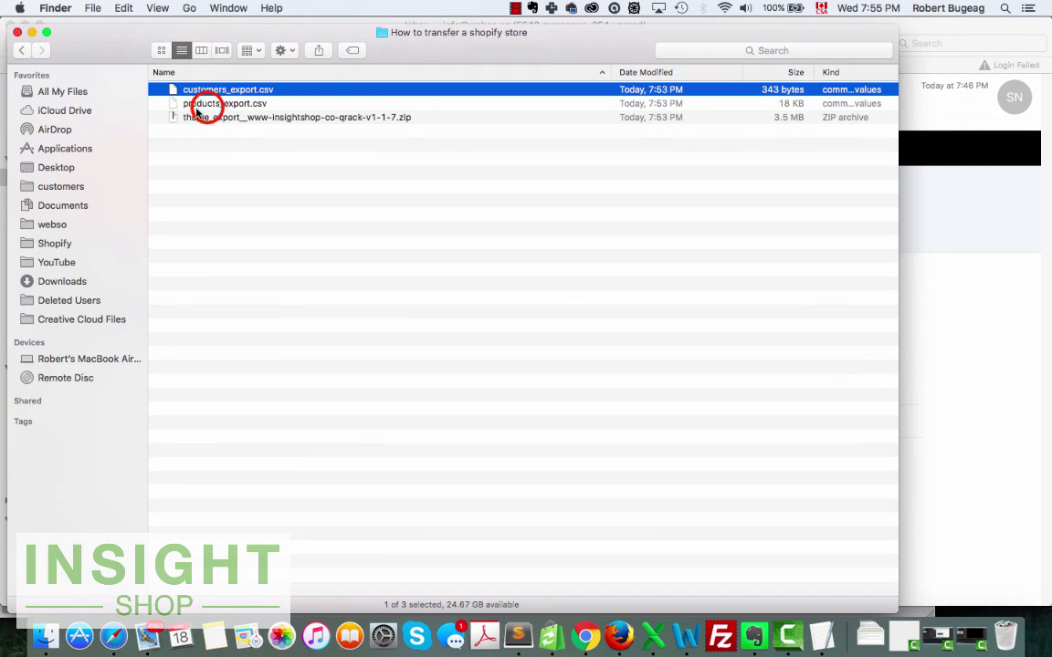
{"action": "left_click", "coordinate": [205, 104]}
{"action": "left_click", "coordinate": [223, 117]}
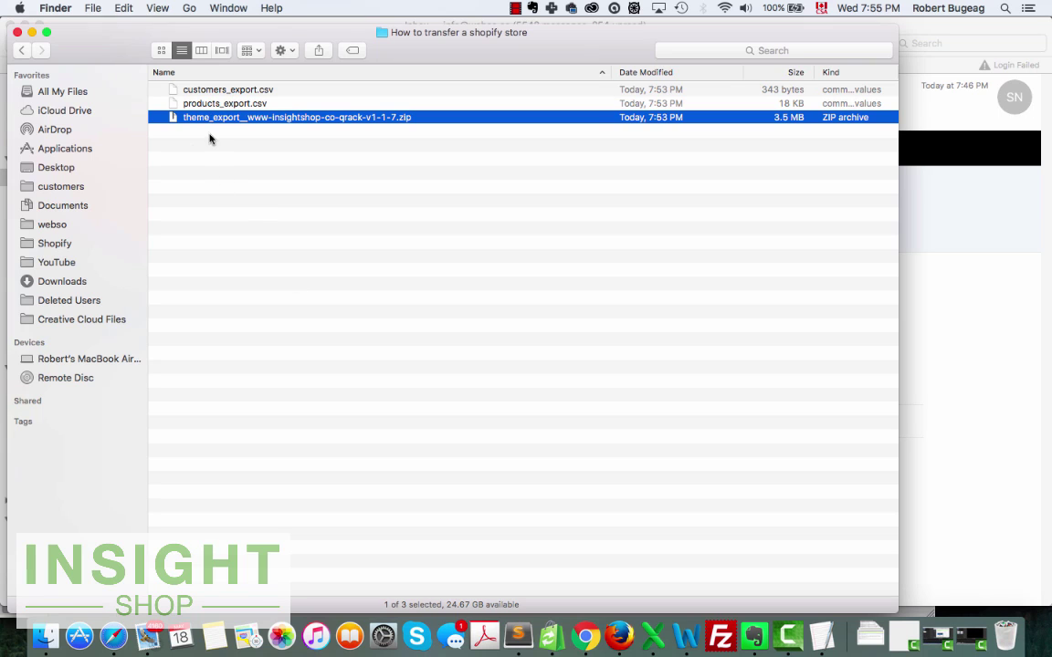
Switch to Firefox and upload theme_export__www-insightshop-co-qrack-v1-1-7.zip from the "How to transfer a shopify store" folder as a theme in Webso Testing.
{"action": "left_click", "coordinate": [619, 636]}
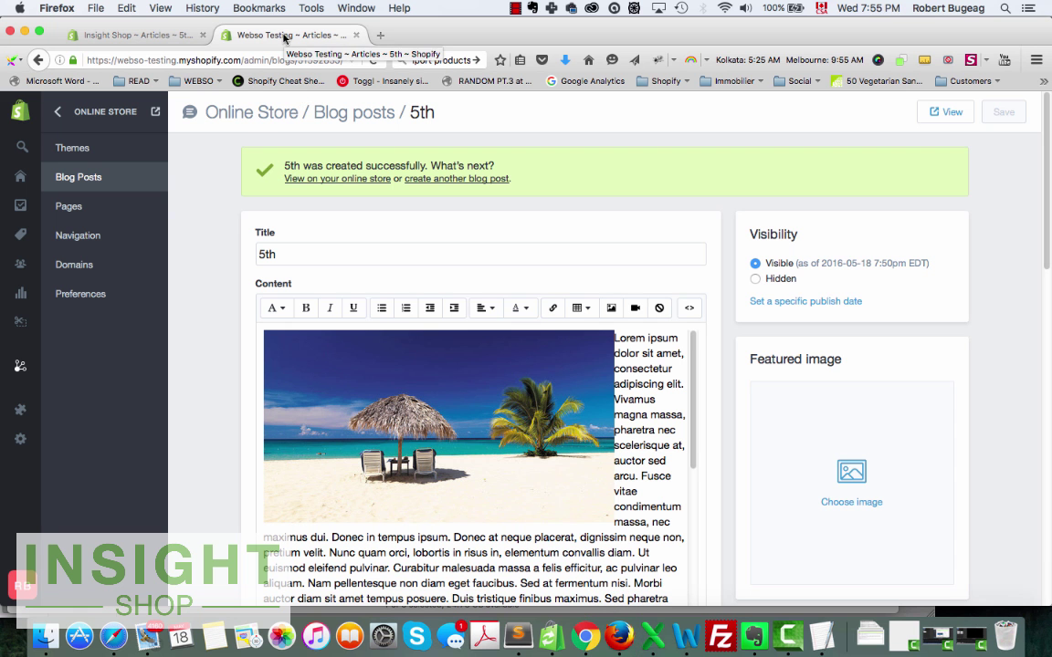
{"action": "left_click", "coordinate": [68, 149]}
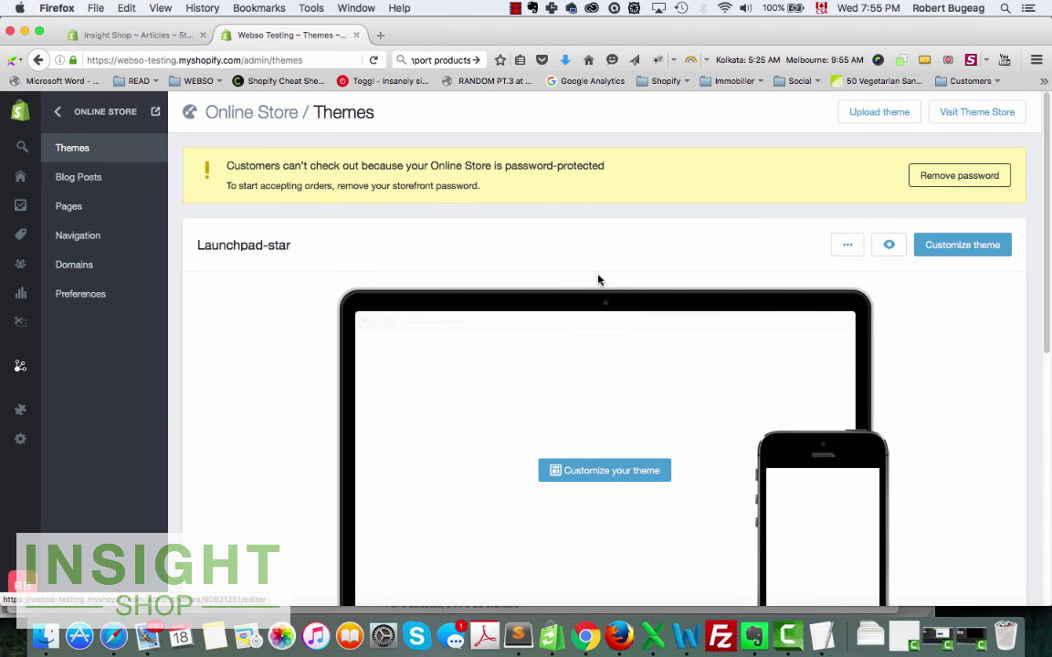
{"action": "left_click", "coordinate": [872, 117]}
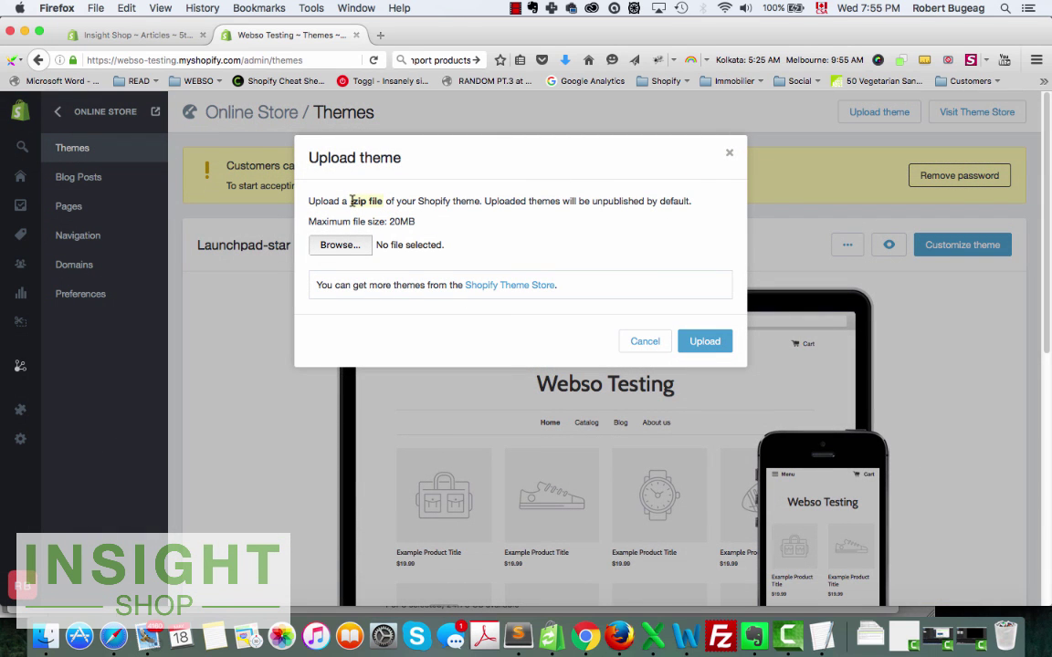
{"action": "left_click", "coordinate": [336, 242]}
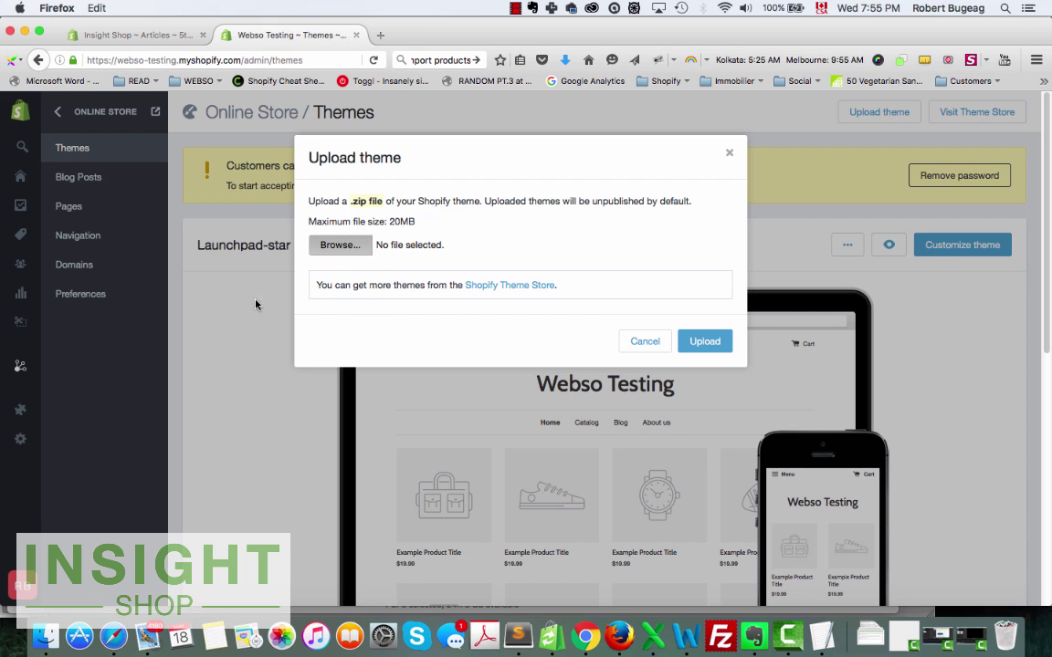
{"action": "left_click", "coordinate": [495, 102]}
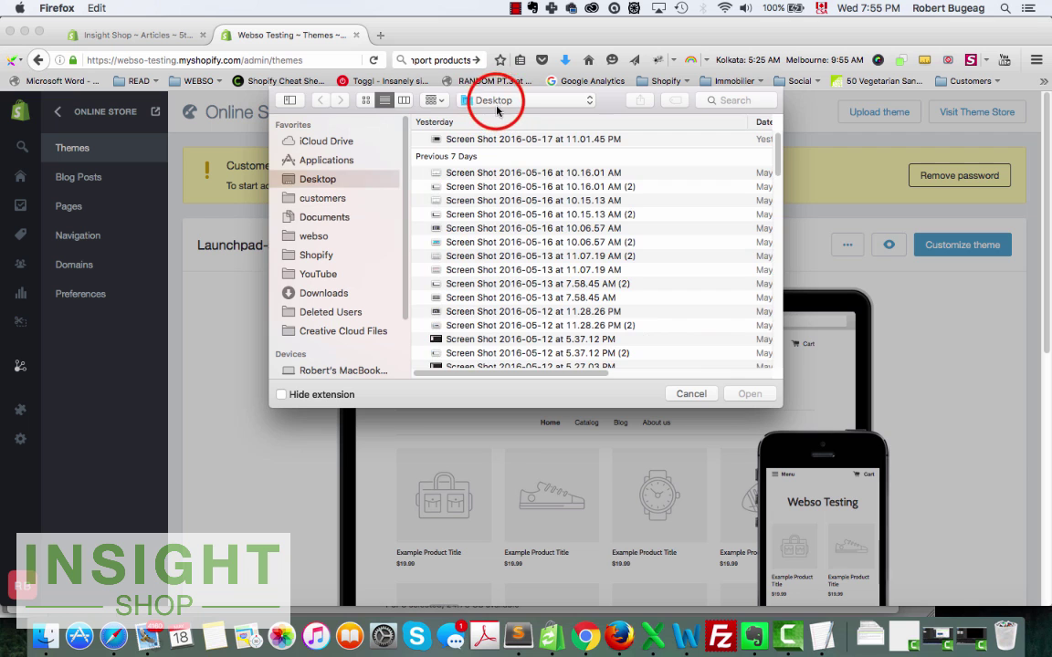
{"action": "left_click", "coordinate": [493, 198]}
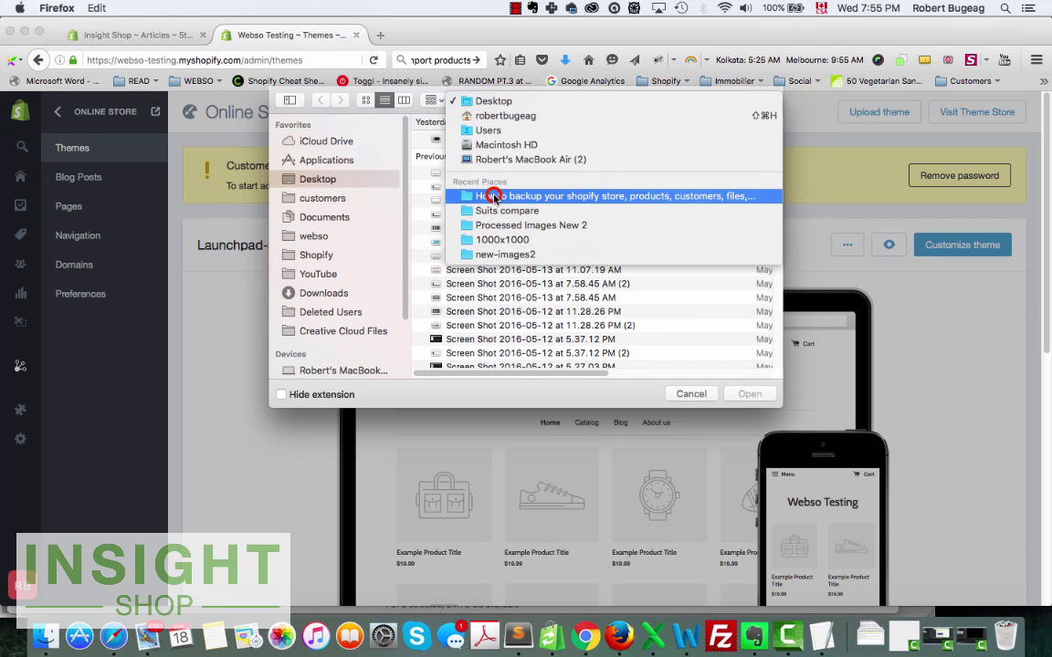
{"action": "left_click", "coordinate": [493, 104]}
{"action": "left_click", "coordinate": [497, 118]}
{"action": "left_click", "coordinate": [489, 151]}
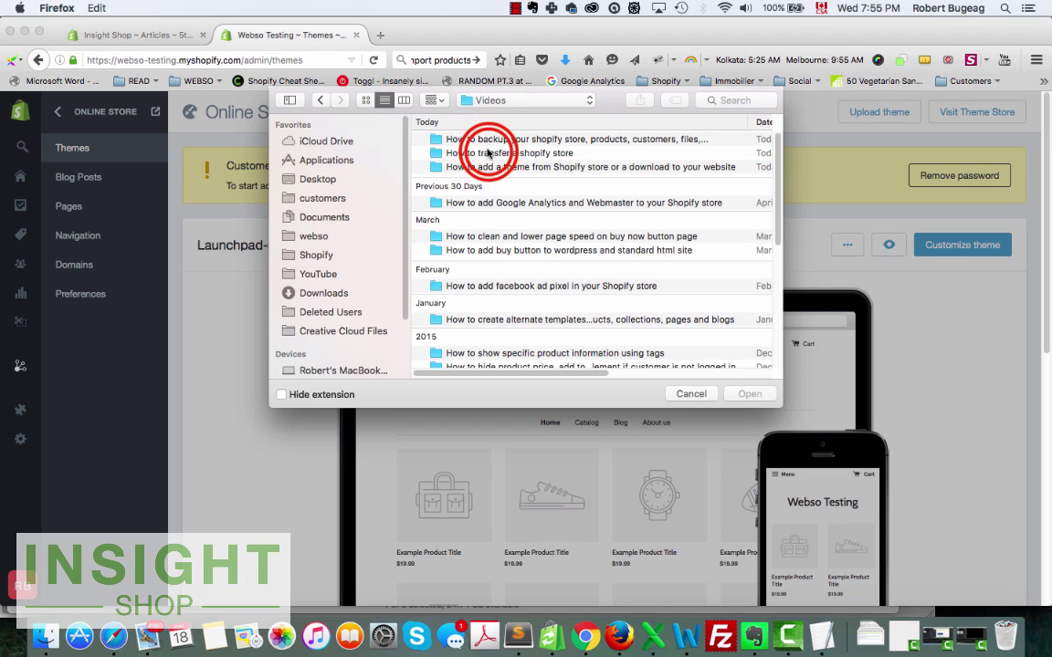
{"action": "left_click", "coordinate": [504, 157]}
{"action": "left_click", "coordinate": [748, 393]}
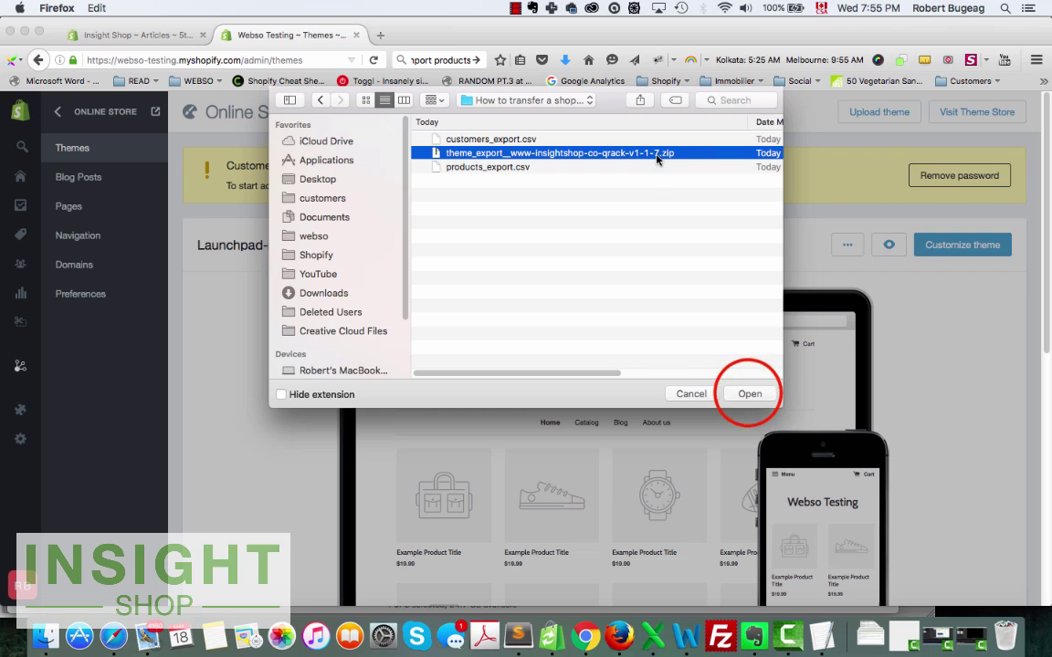
{"action": "left_click", "coordinate": [705, 340]}
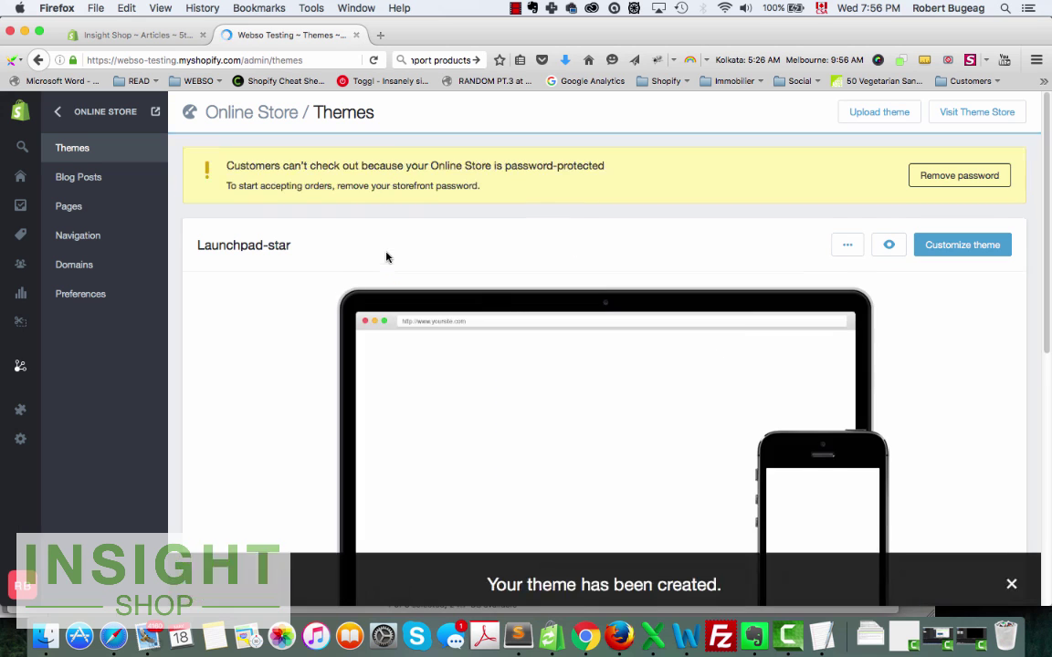
Publish the uploaded Theme-export-www-insightshop-co-qrack-v1-1-7 theme in Webso Testing and confirm it.
{"action": "scroll", "coordinate": [331, 356], "scroll_direction": "down", "scroll_amount": 10}
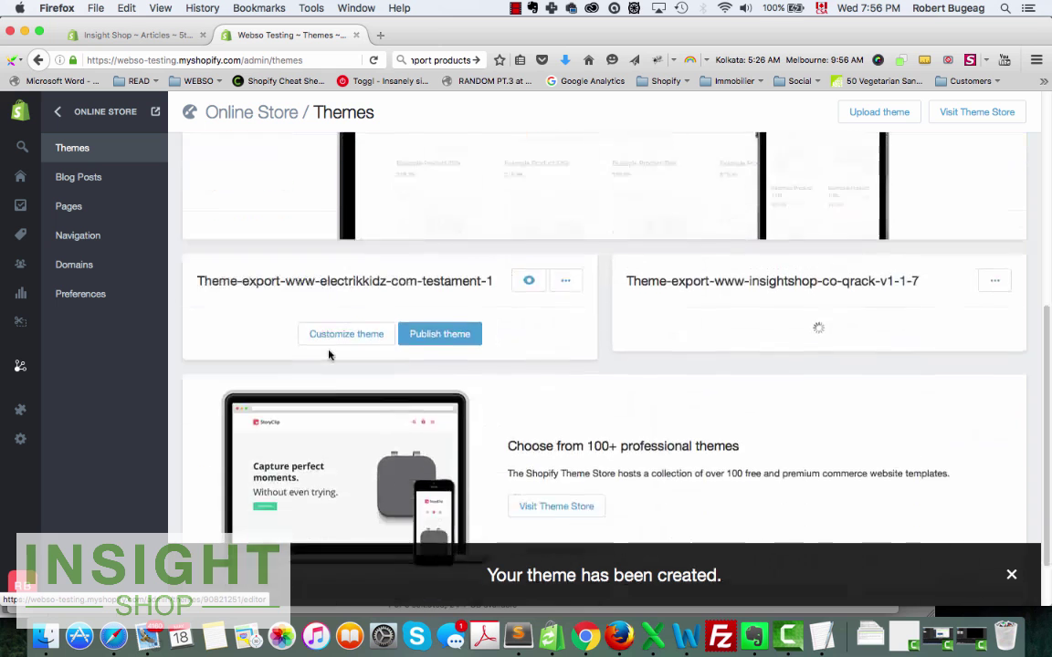
{"action": "scroll", "coordinate": [387, 282], "scroll_direction": "up", "scroll_amount": 10}
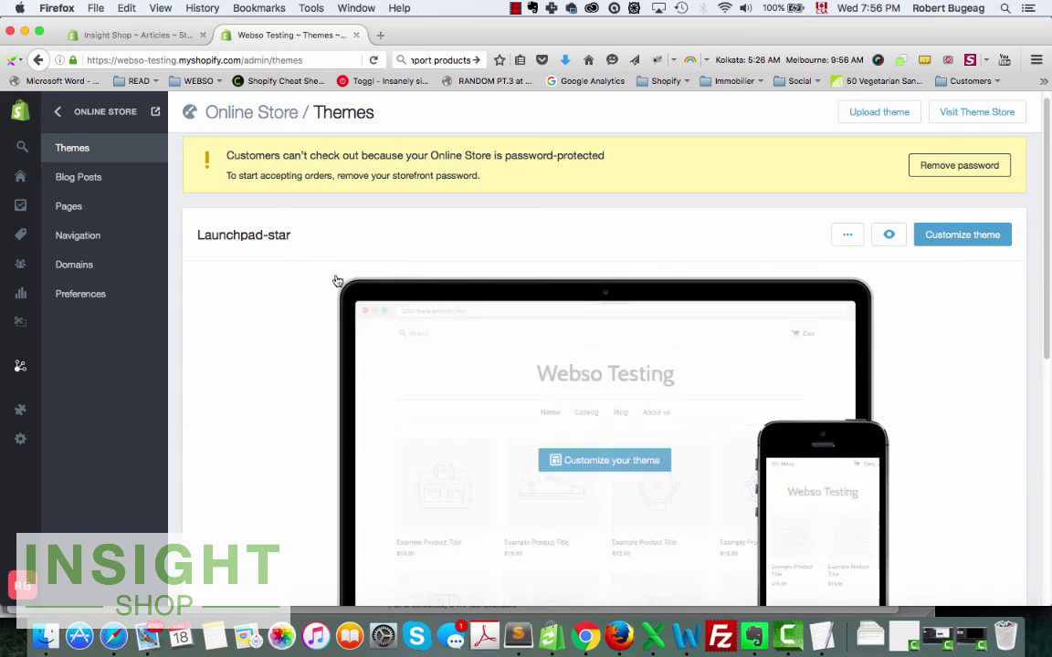
{"action": "scroll", "coordinate": [946, 372], "scroll_direction": "down", "scroll_amount": 5}
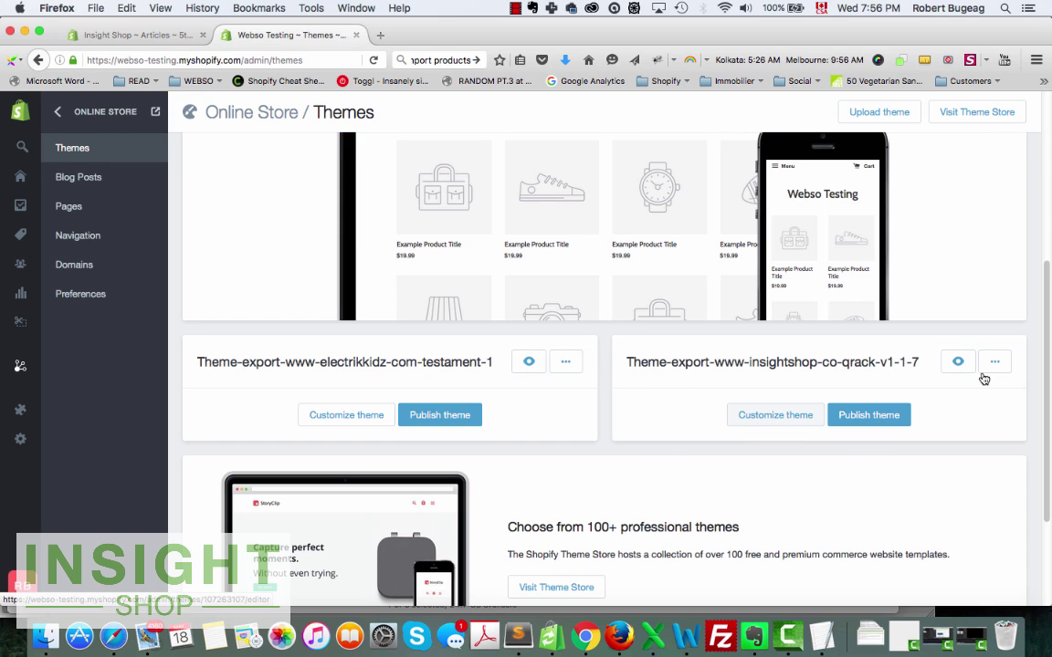
{"action": "left_click", "coordinate": [862, 416]}
{"action": "left_click", "coordinate": [704, 262]}
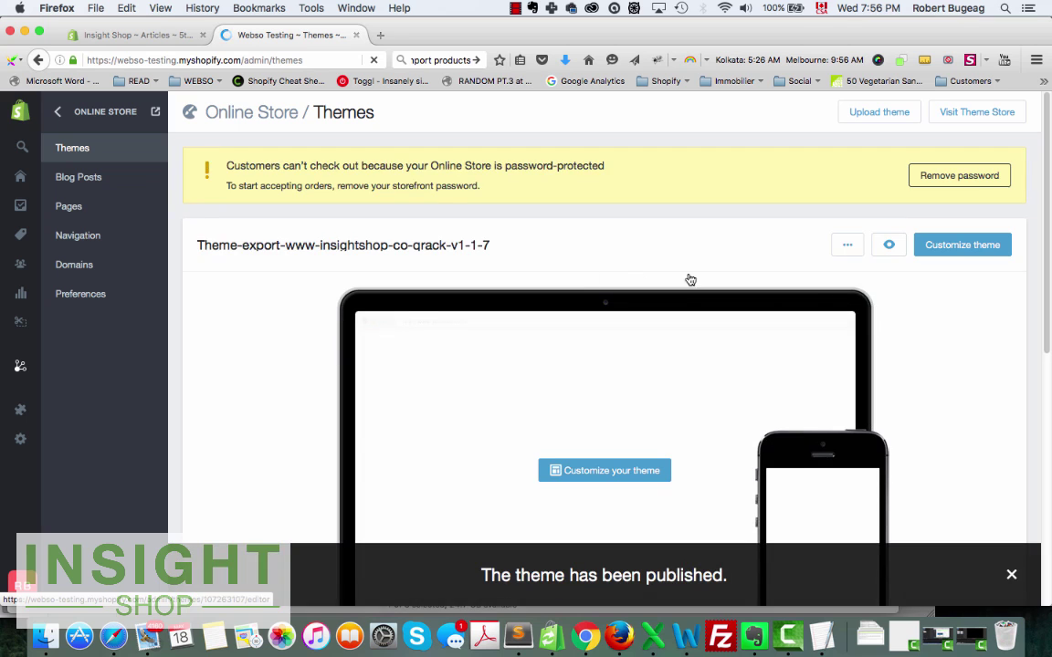
Compare the published theme's preview in Webso Testing with the Insight Shop's Qrack-v1-1-7 theme.
{"action": "scroll", "coordinate": [953, 324], "scroll_direction": "down", "scroll_amount": 5}
{"action": "scroll", "coordinate": [953, 324], "scroll_direction": "up", "scroll_amount": 5}
{"action": "scroll", "coordinate": [956, 325], "scroll_direction": "down", "scroll_amount": 1}
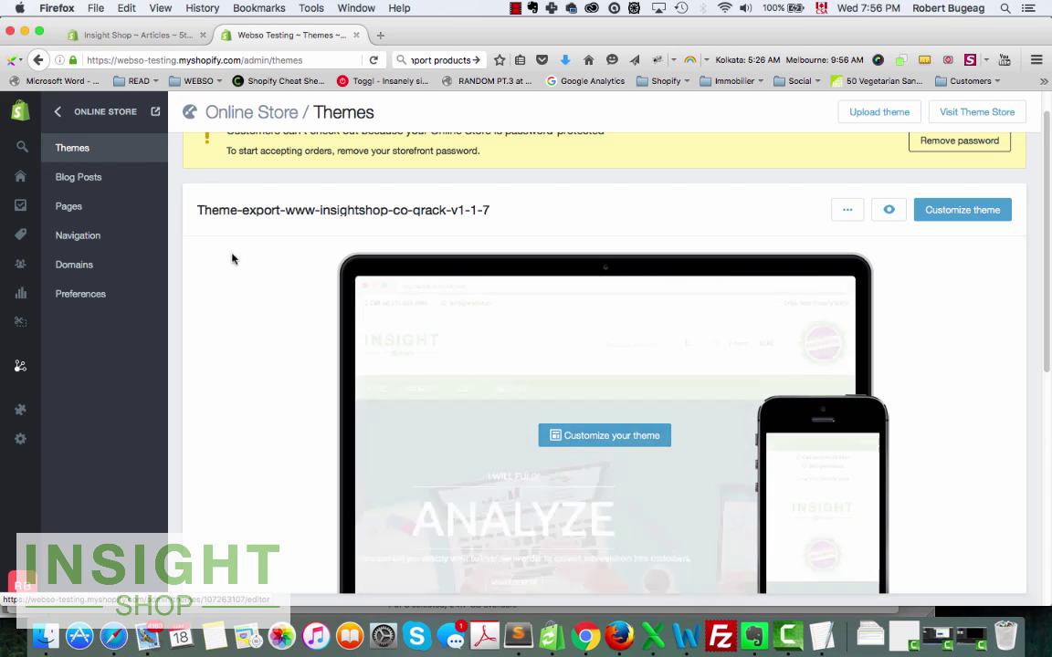
{"action": "left_click", "coordinate": [130, 35]}
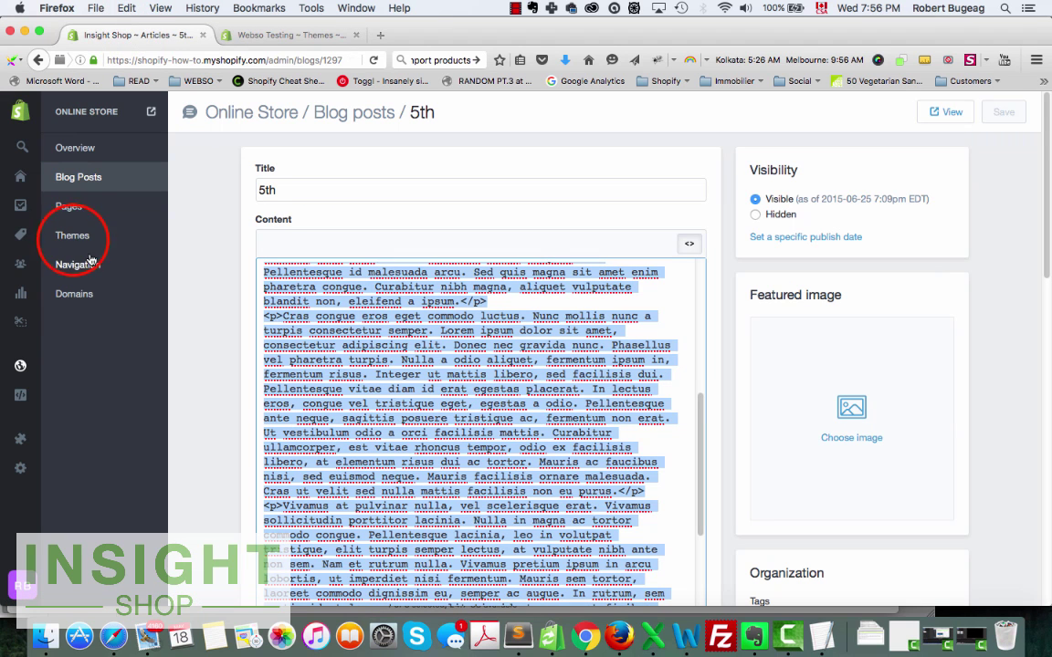
{"action": "left_click", "coordinate": [73, 239]}
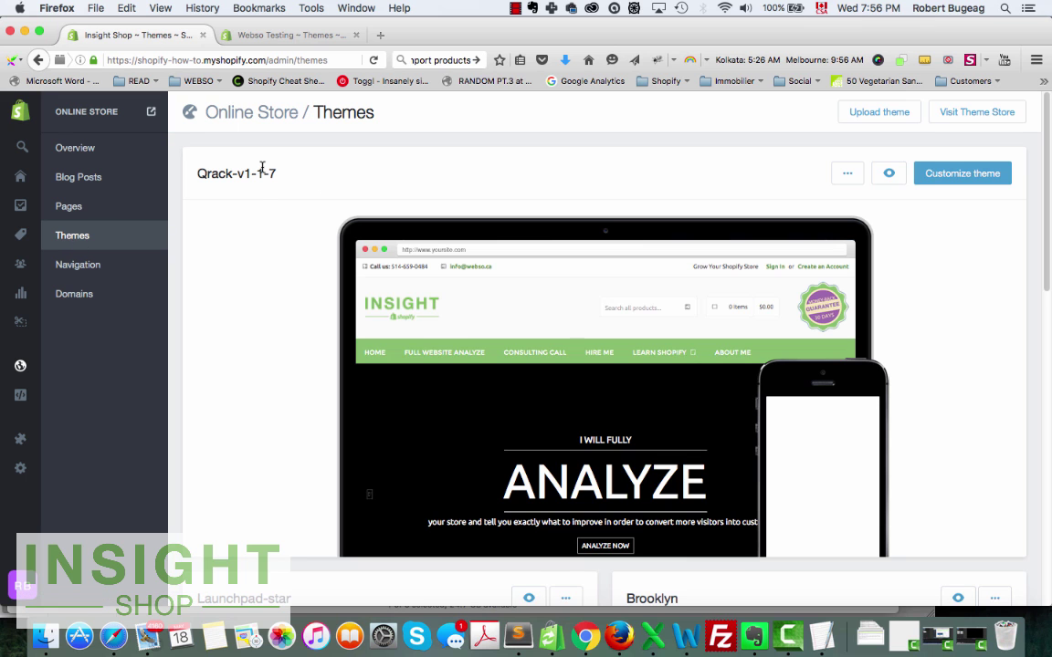
{"action": "left_click", "coordinate": [279, 34]}
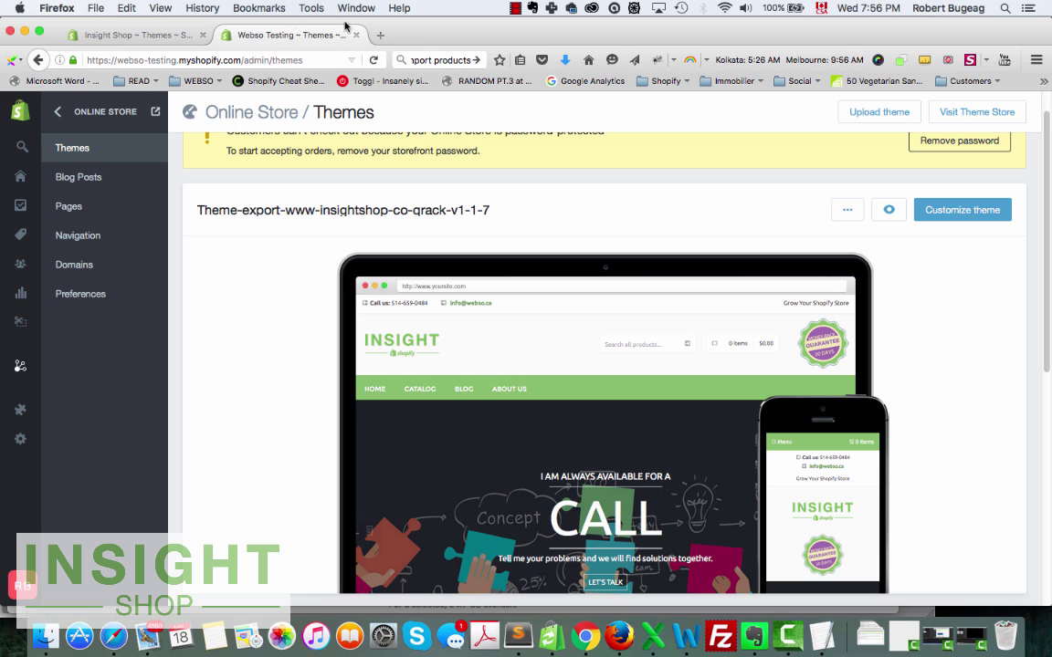
Import products_export.csv into the products of Webso Testing, start the import and close the progress dialog.
{"action": "mouse_move", "coordinate": [11, 220]}
{"action": "left_click", "coordinate": [50, 233]}
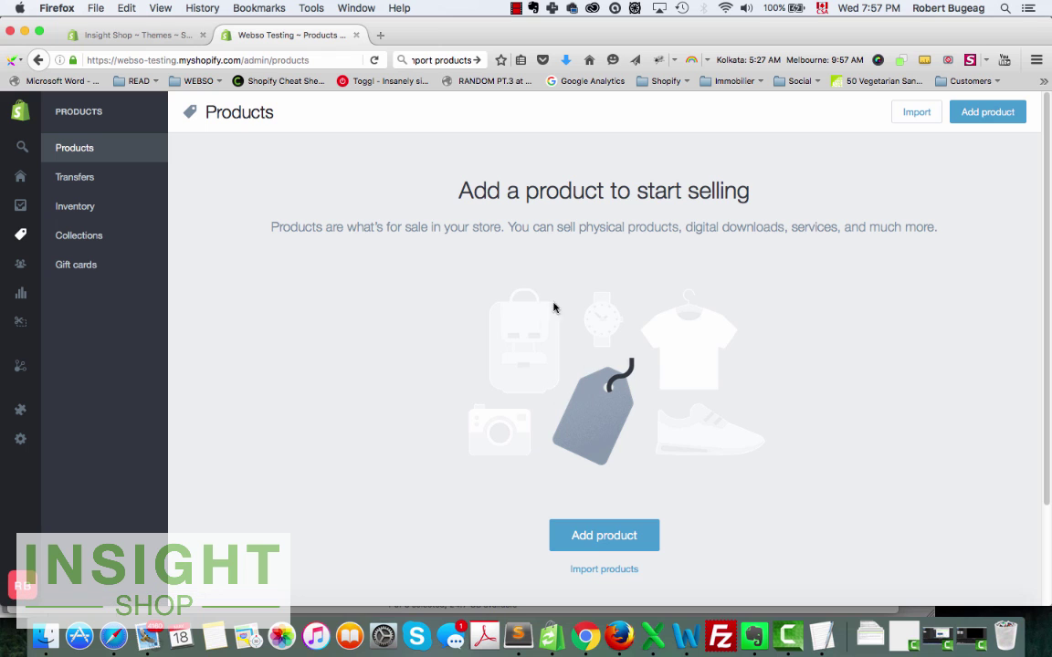
{"action": "left_click", "coordinate": [911, 111]}
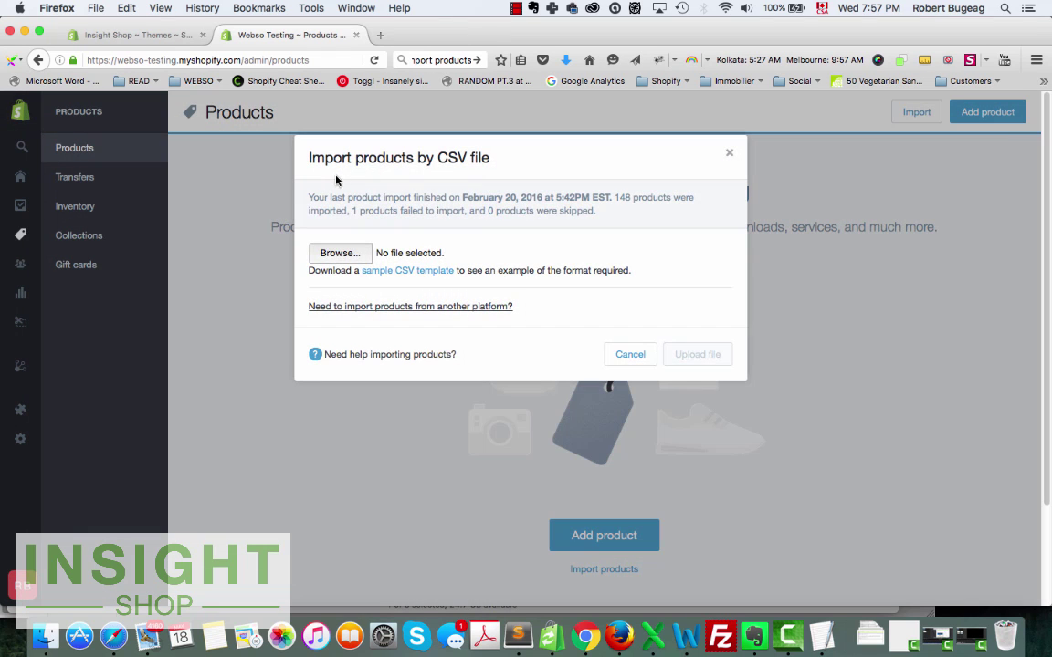
{"action": "left_click", "coordinate": [342, 257]}
{"action": "left_click", "coordinate": [343, 260]}
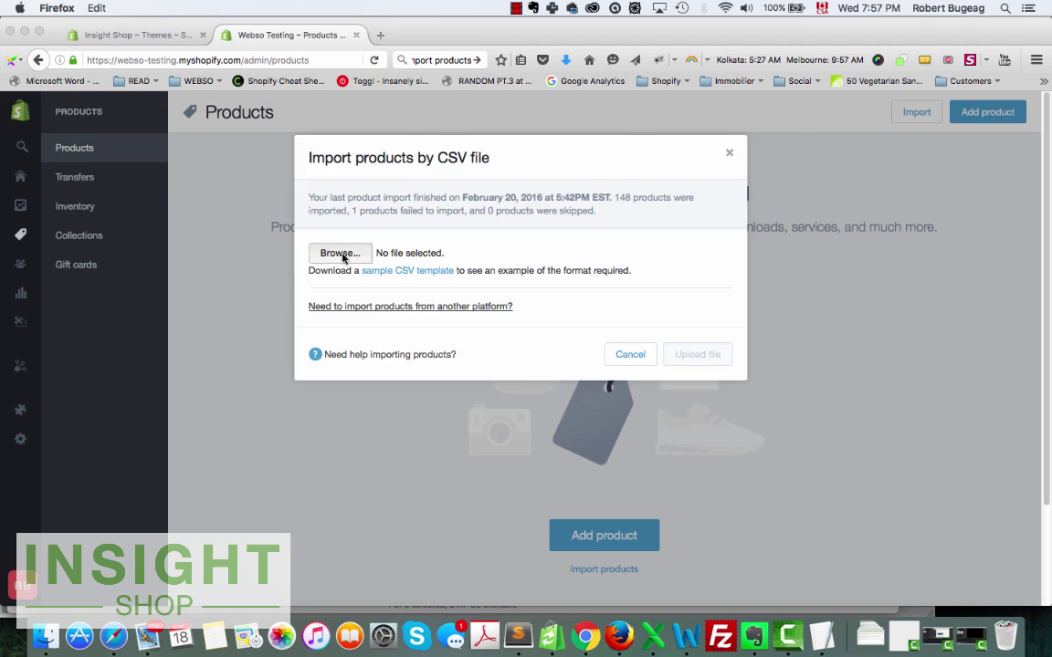
{"action": "left_click", "coordinate": [472, 175]}
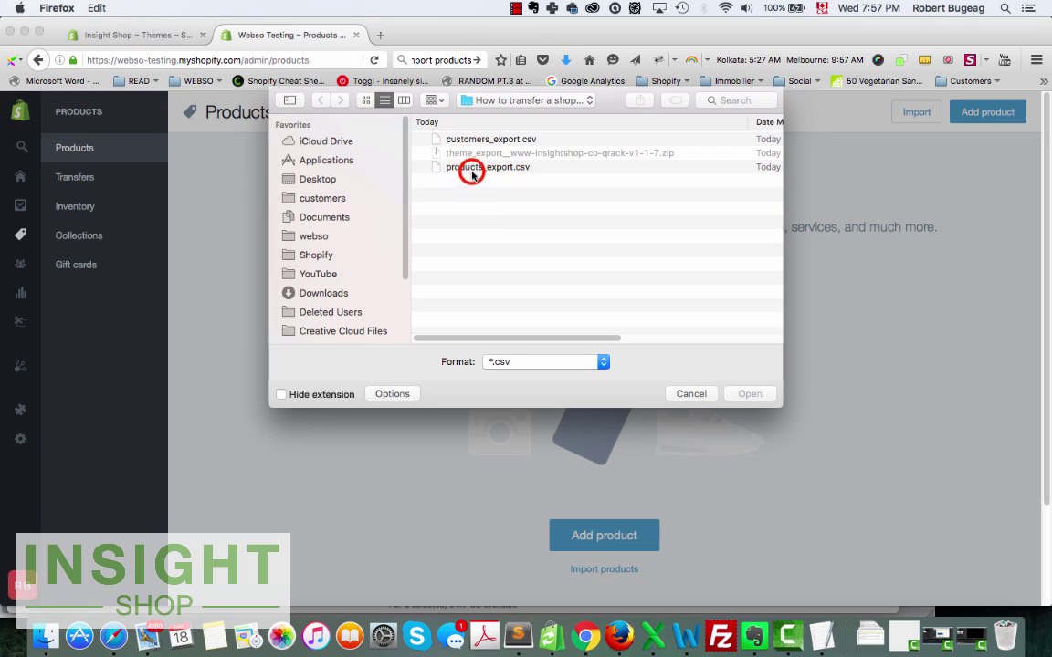
{"action": "left_click", "coordinate": [469, 169]}
{"action": "left_click", "coordinate": [749, 394]}
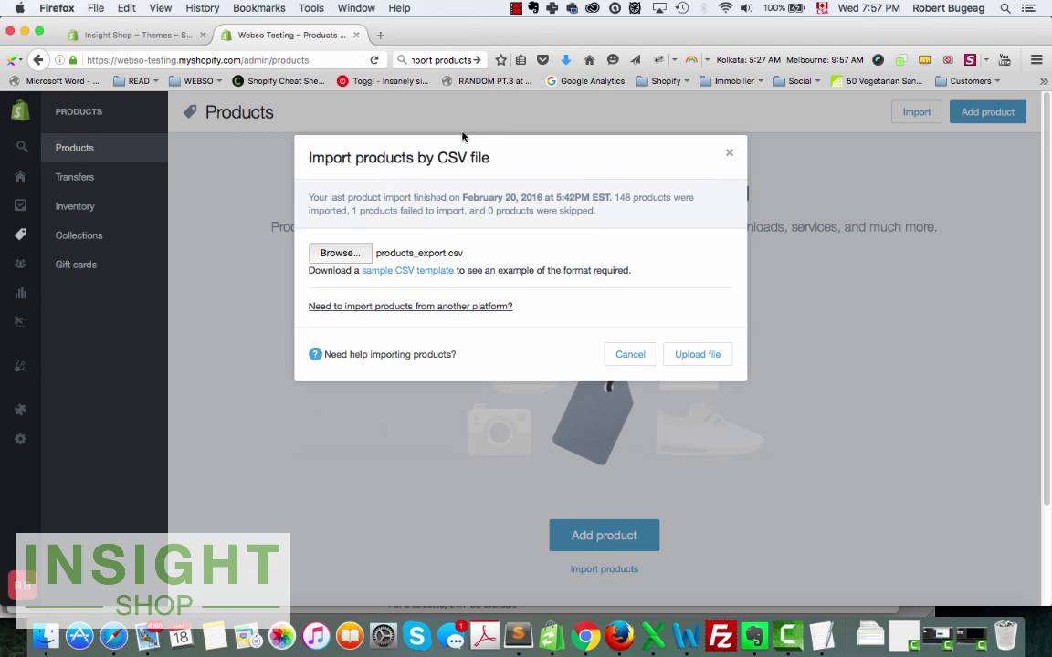
{"action": "left_click", "coordinate": [703, 353]}
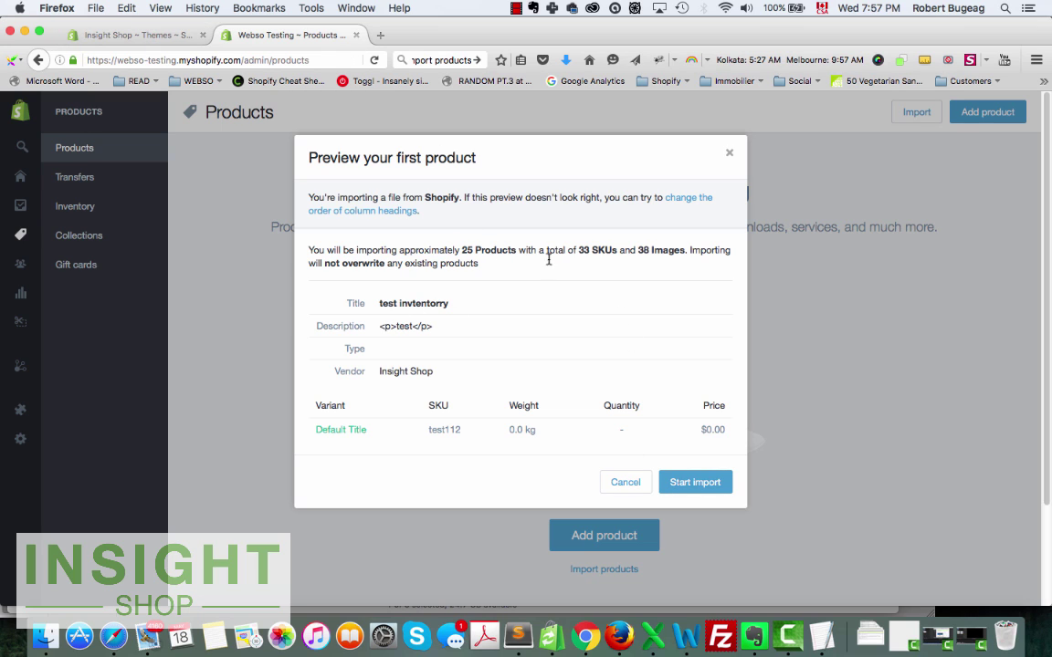
{"action": "left_click", "coordinate": [695, 482]}
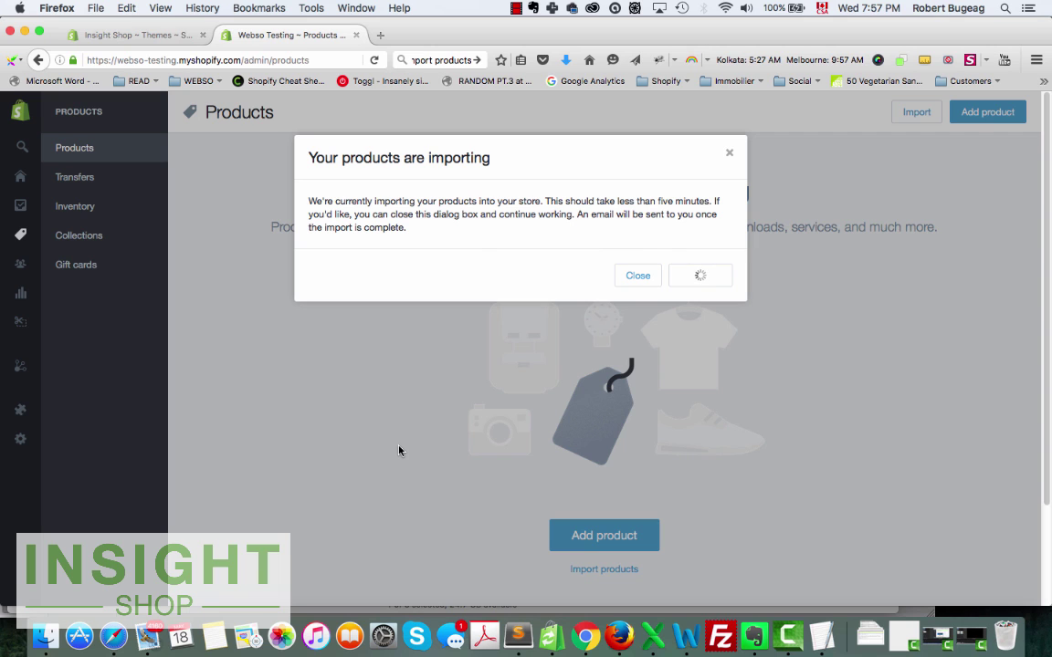
{"action": "left_click", "coordinate": [630, 276]}
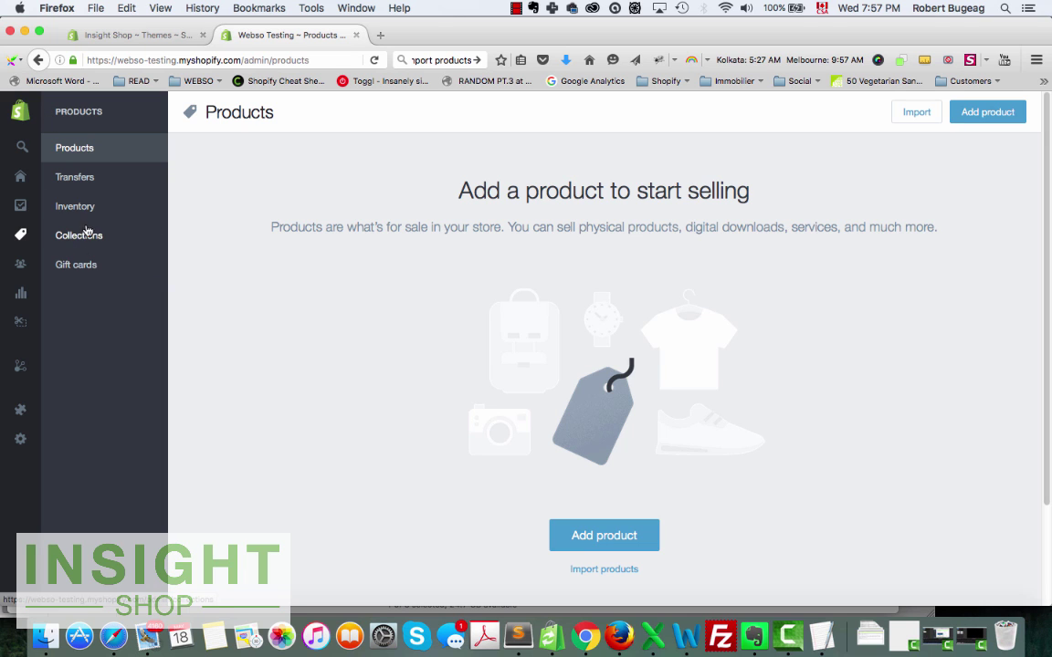
Import customers_export.csv into the customers of Webso Testing without overwriting existing customers that have the same email.
{"action": "mouse_move", "coordinate": [19, 204]}
{"action": "left_click", "coordinate": [61, 264]}
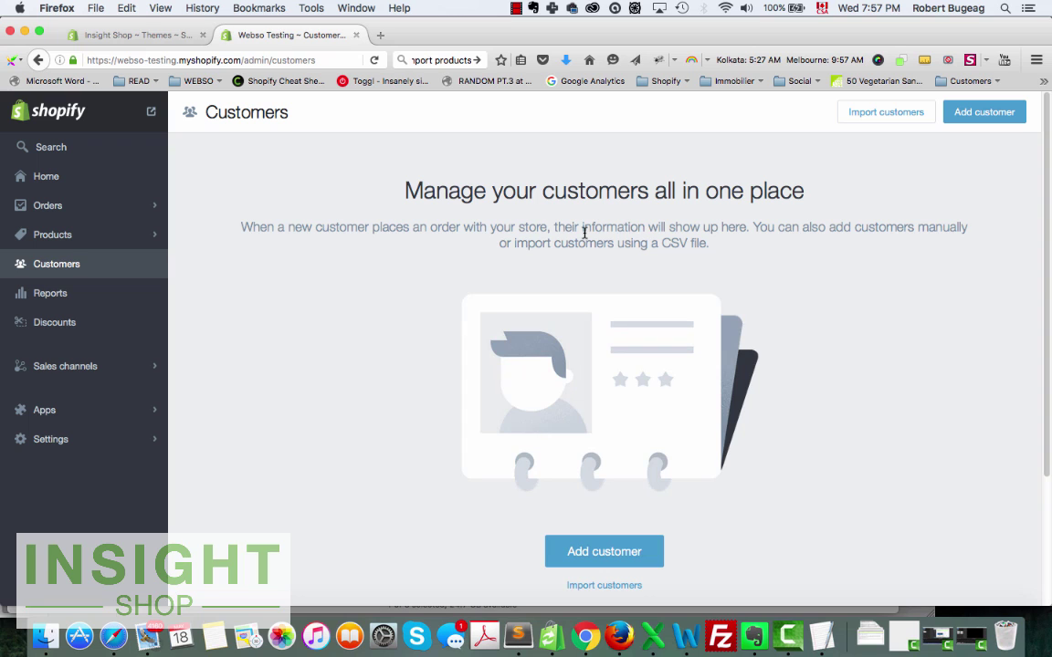
{"action": "left_click", "coordinate": [862, 117]}
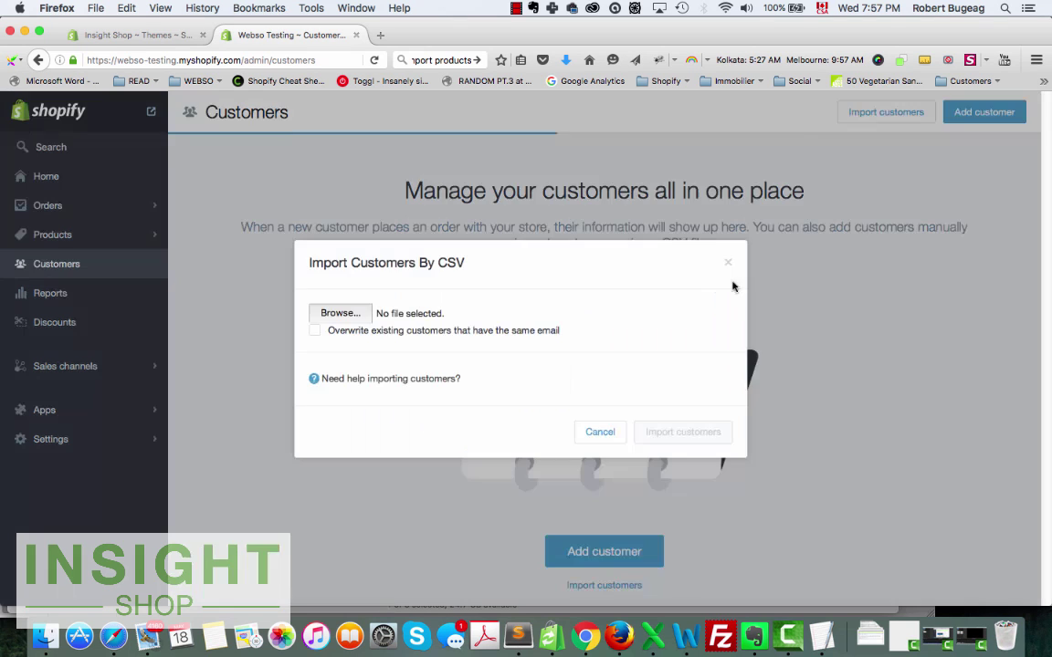
{"action": "left_click", "coordinate": [339, 312]}
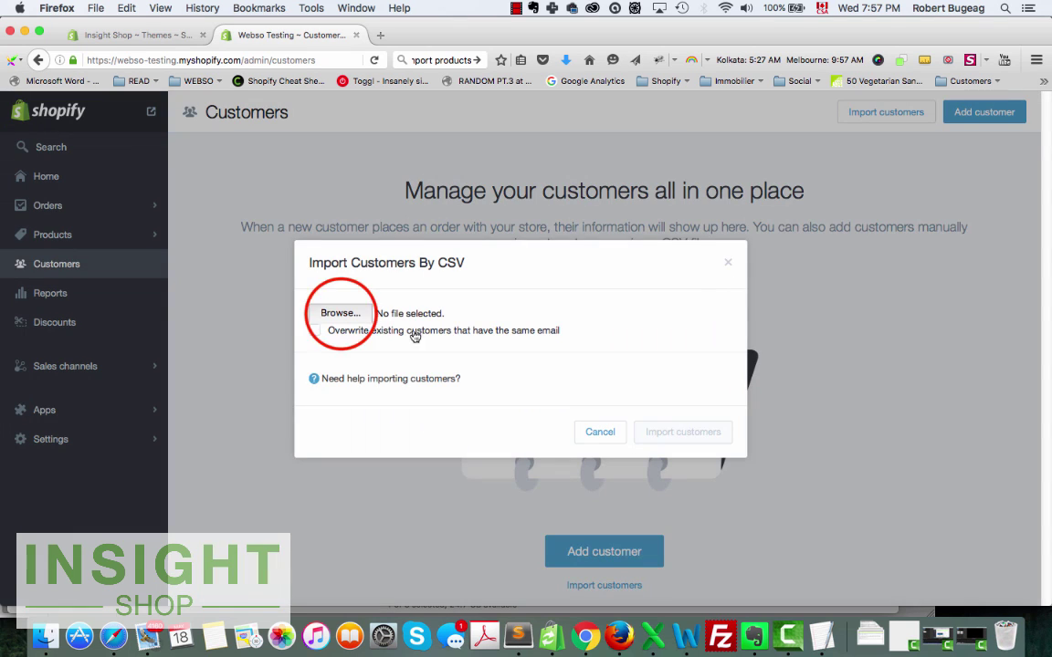
{"action": "left_click", "coordinate": [484, 168]}
{"action": "left_click", "coordinate": [484, 168]}
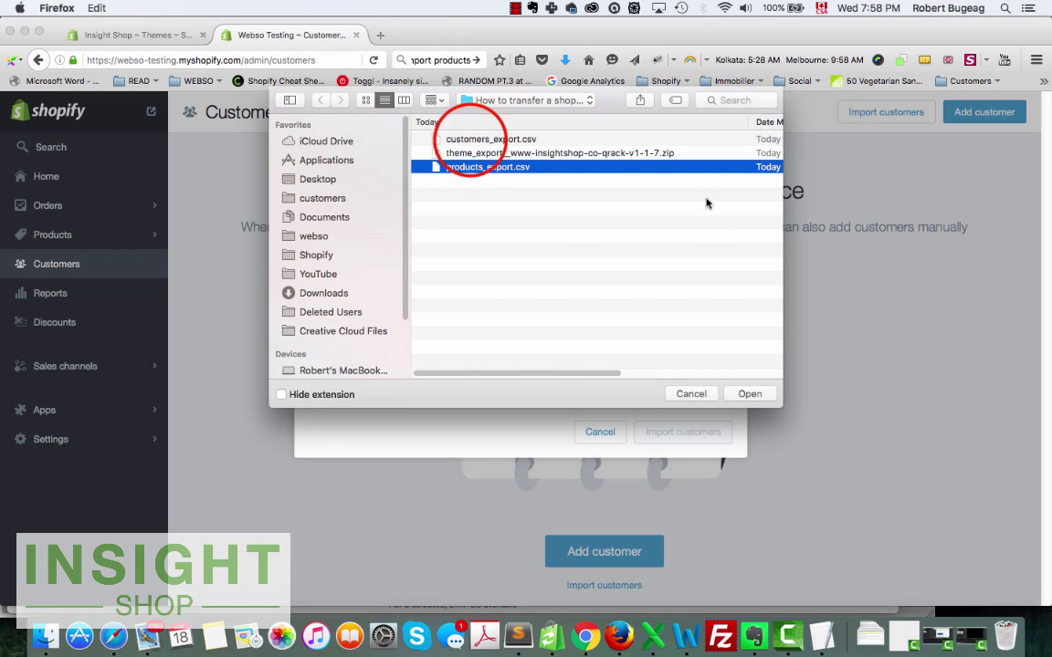
{"action": "left_click", "coordinate": [468, 138]}
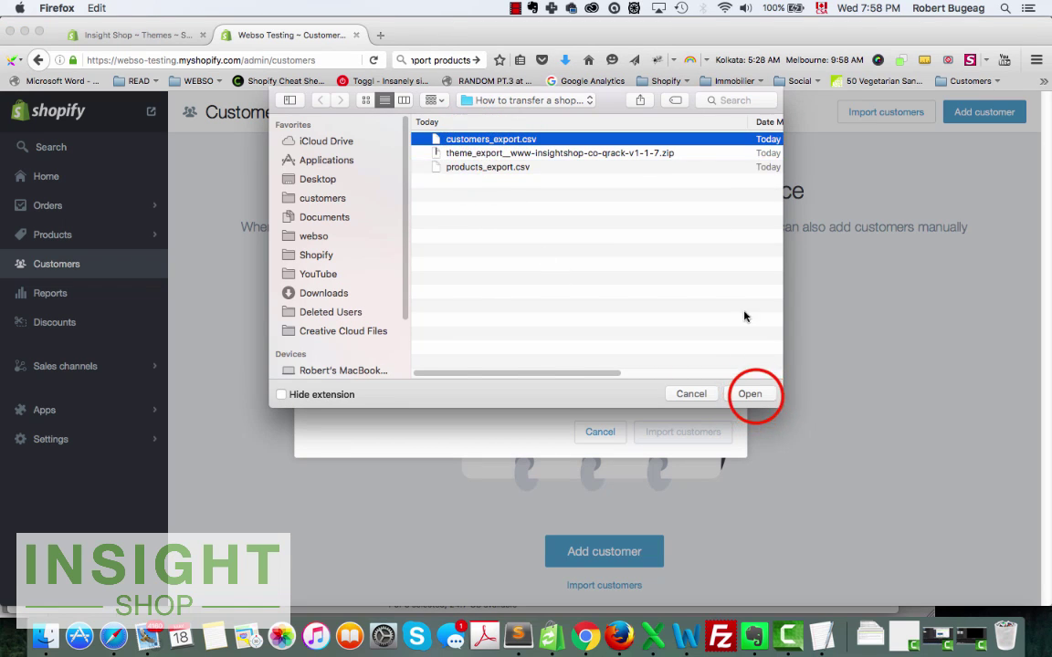
{"action": "left_click", "coordinate": [752, 394]}
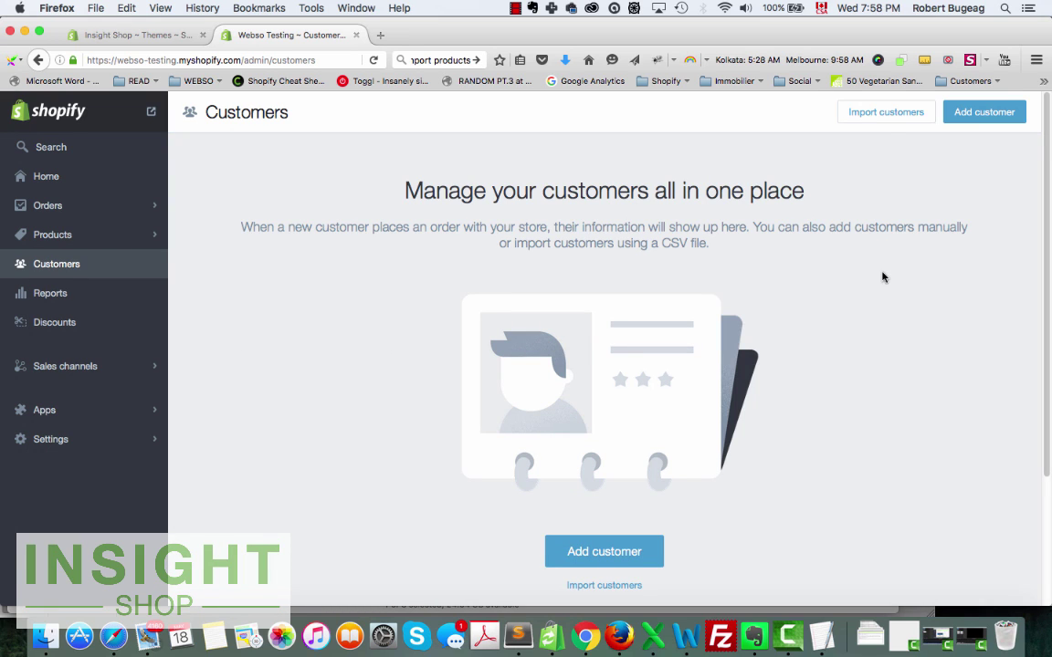
{"action": "left_click", "coordinate": [872, 111]}
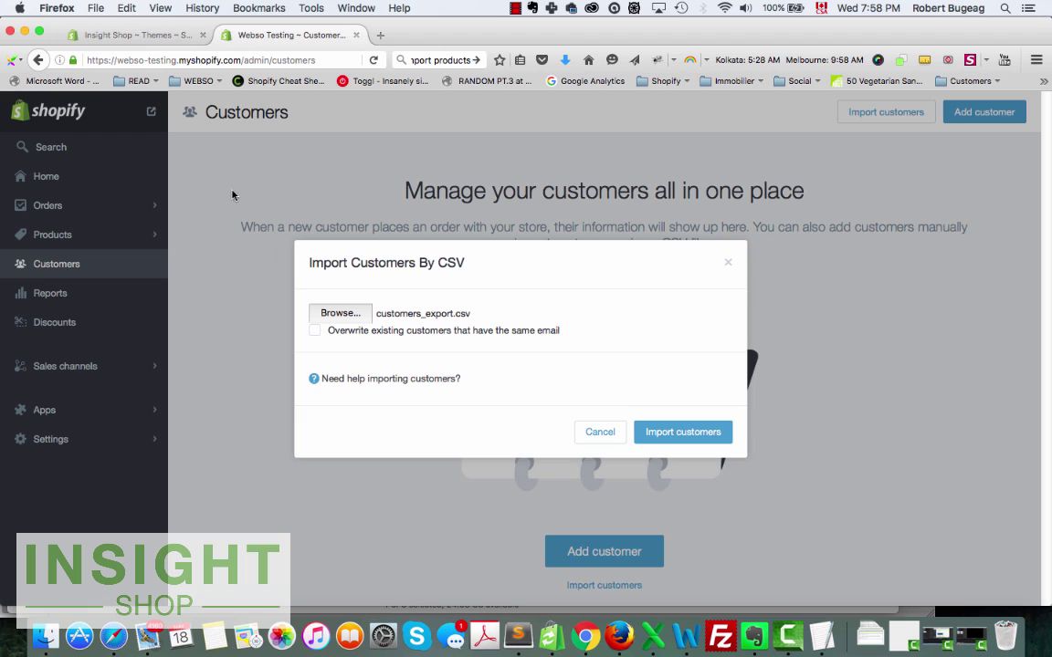
{"action": "left_click", "coordinate": [685, 432]}
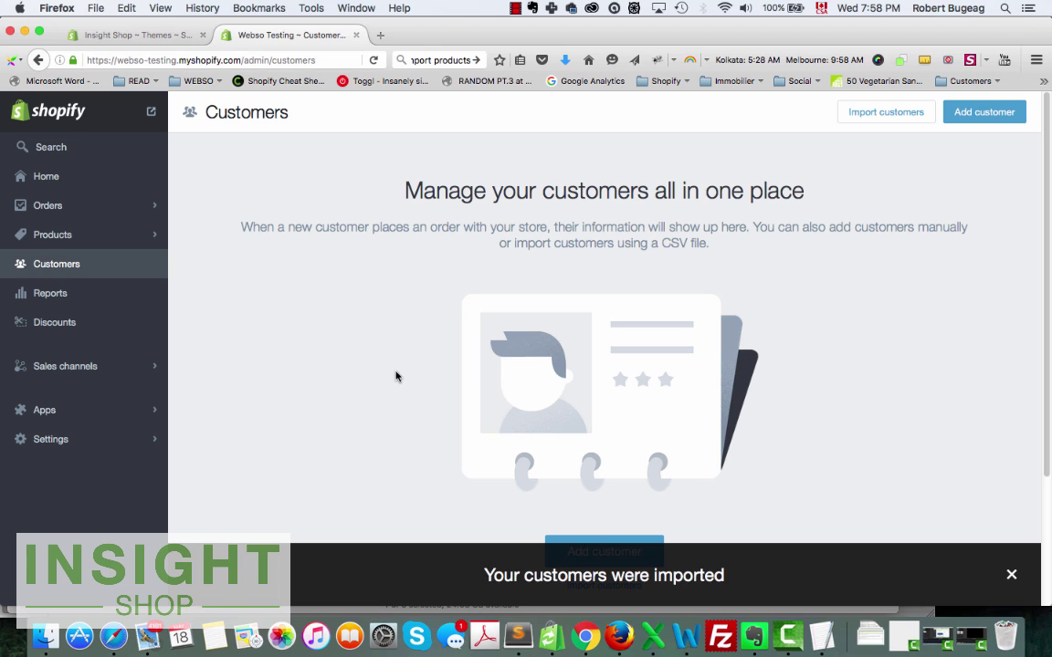
Reload the customers list in Webso Testing and review the imported customers and products.
{"action": "left_click", "coordinate": [858, 62]}
{"action": "scroll", "coordinate": [360, 420], "scroll_direction": "down", "scroll_amount": 3}
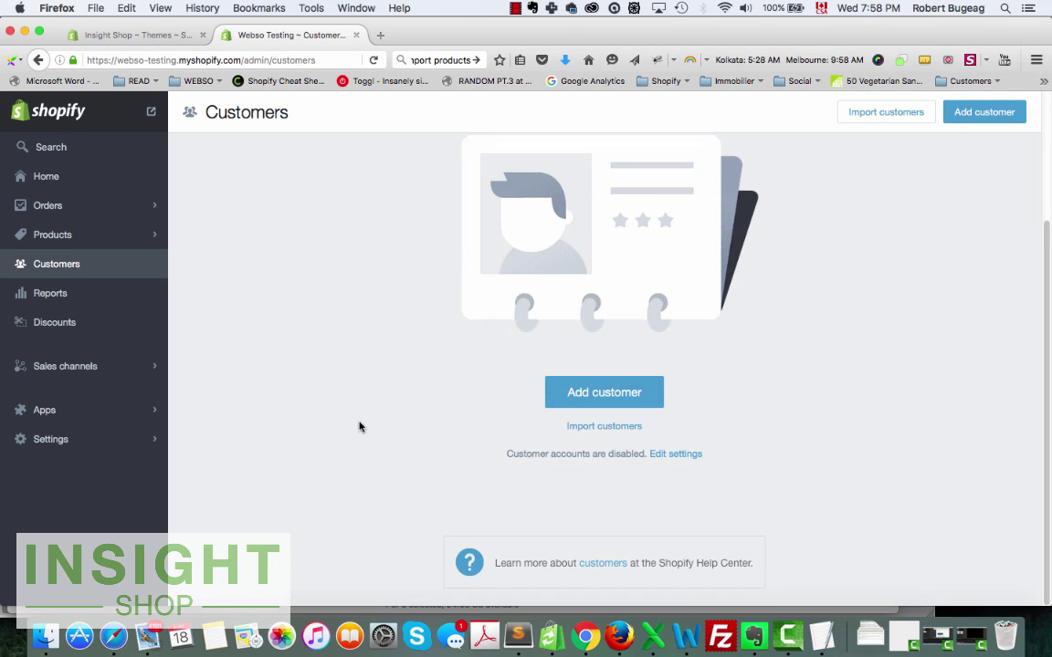
{"action": "scroll", "coordinate": [359, 426], "scroll_direction": "up", "scroll_amount": 3}
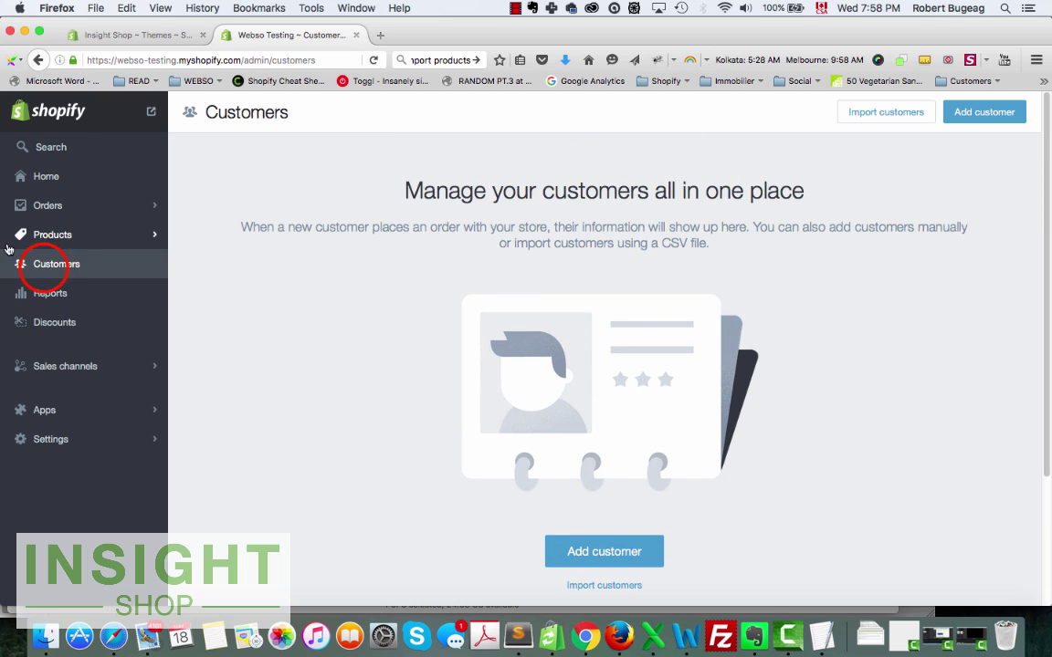
{"action": "left_click", "coordinate": [43, 271]}
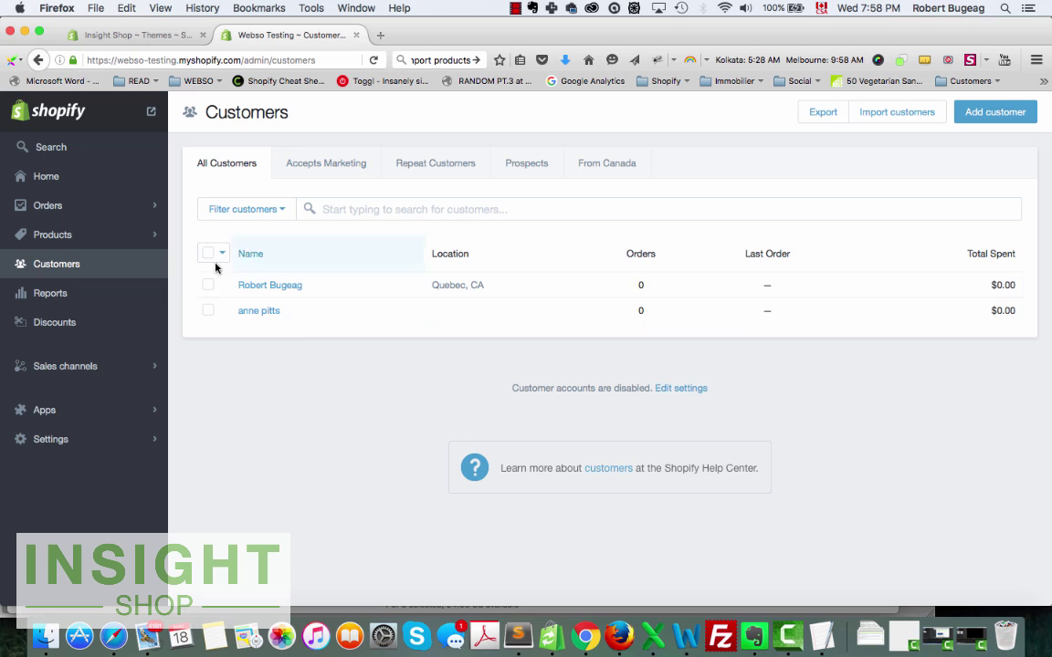
{"action": "left_click", "coordinate": [64, 234]}
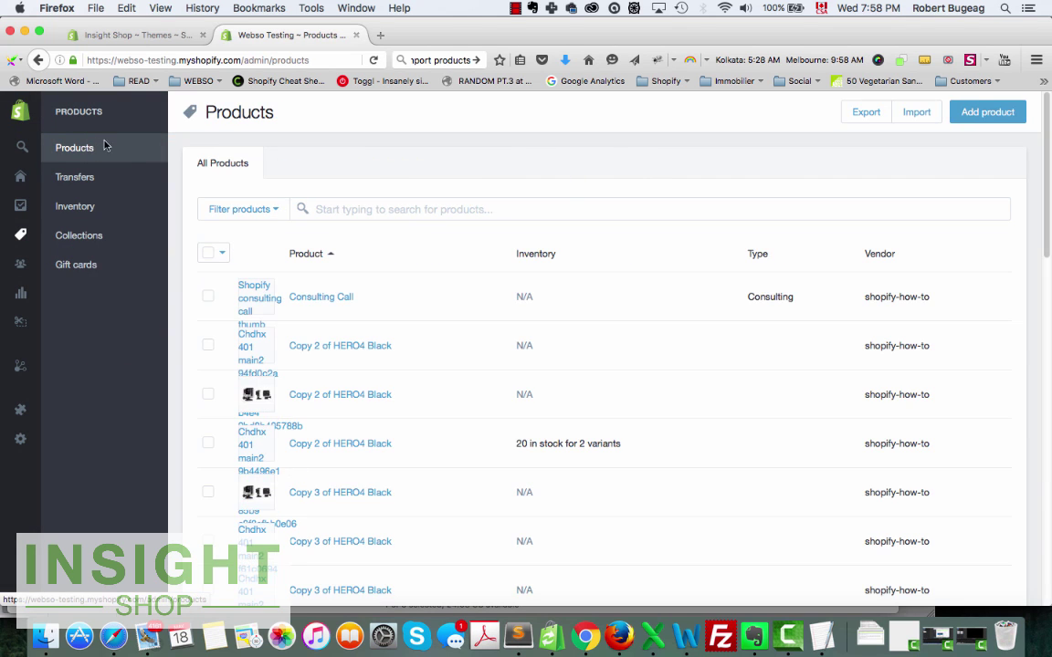
{"action": "scroll", "coordinate": [444, 365], "scroll_direction": "down", "scroll_amount": 10}
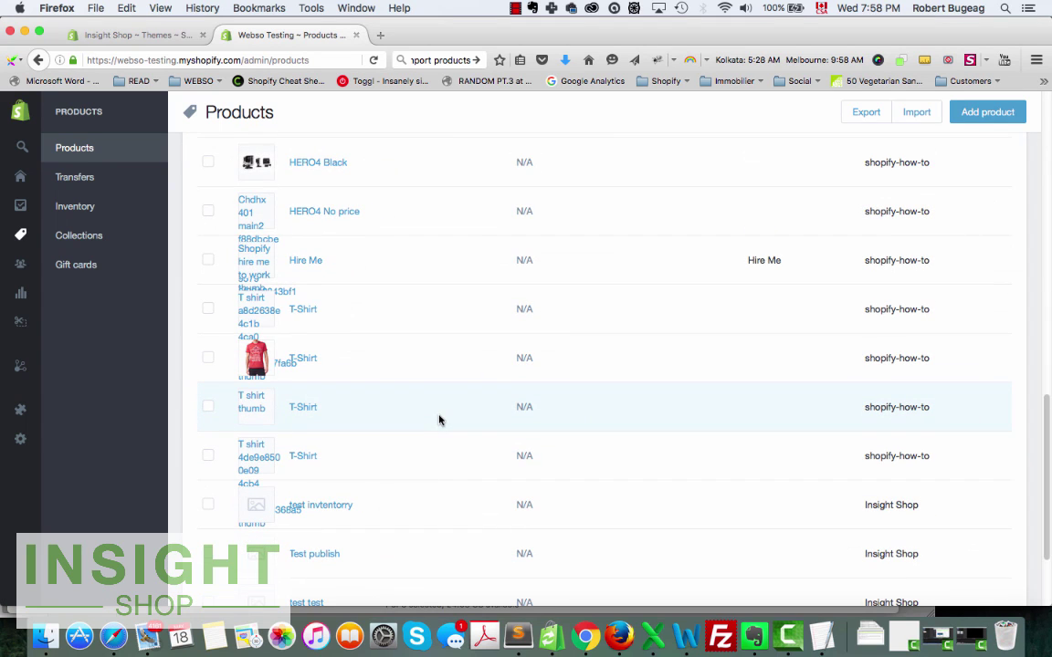
{"action": "scroll", "coordinate": [359, 407], "scroll_direction": "up", "scroll_amount": 10}
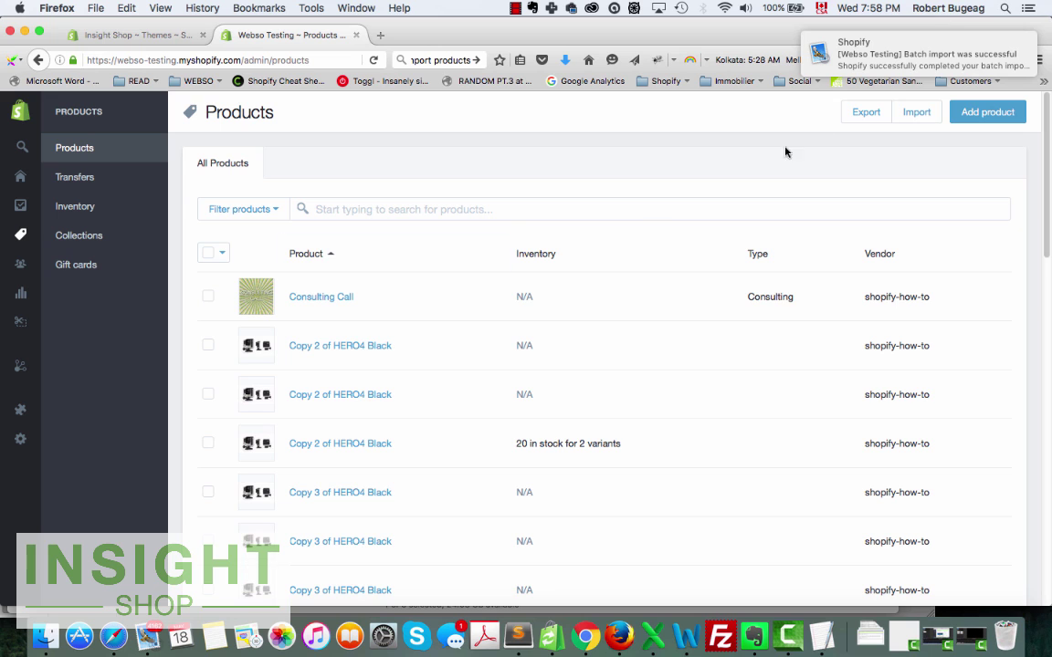
Read Shopify's batch import email in Mail, close it and return to the Webso Testing products in Firefox.
{"action": "left_click", "coordinate": [894, 53]}
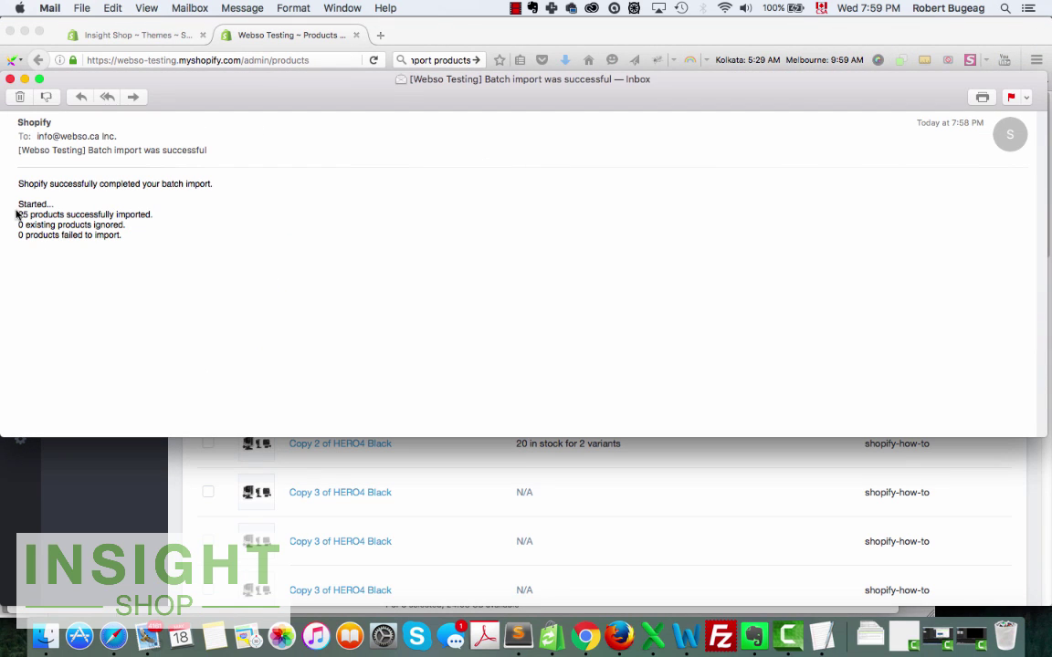
{"action": "left_click_drag", "start_coordinate": [20, 206], "coordinate": [141, 211]}
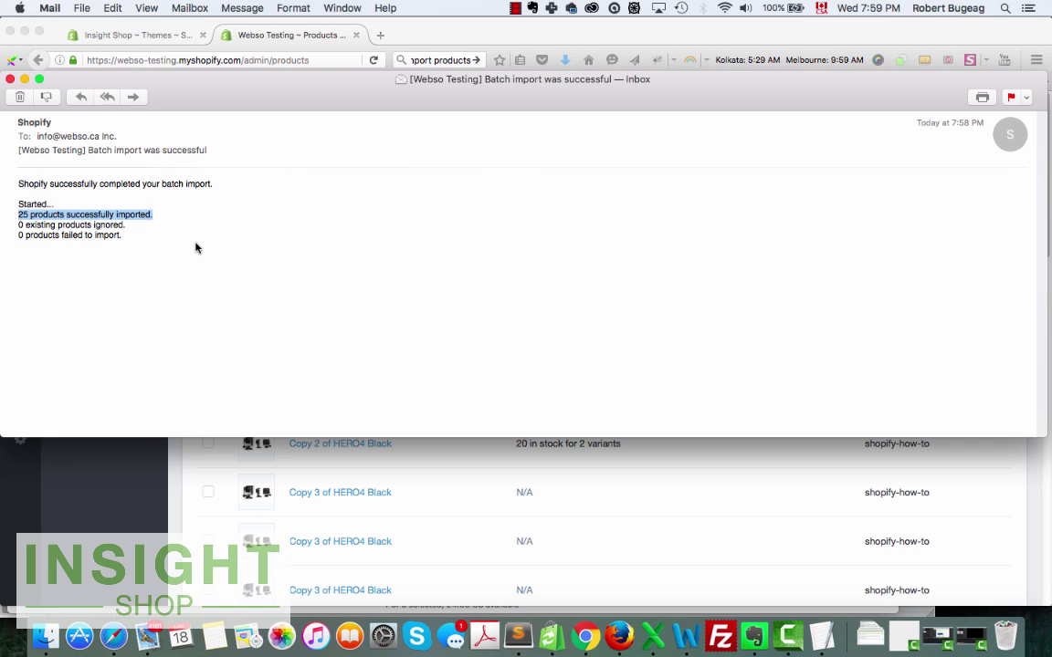
{"action": "left_click", "coordinate": [39, 234]}
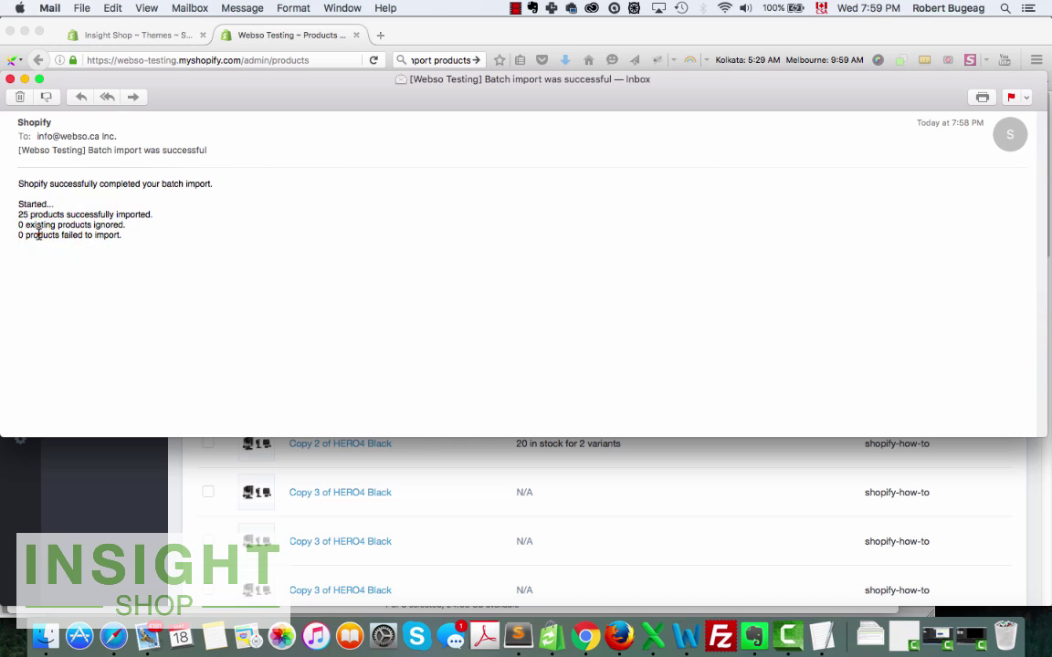
{"action": "left_click", "coordinate": [10, 78]}
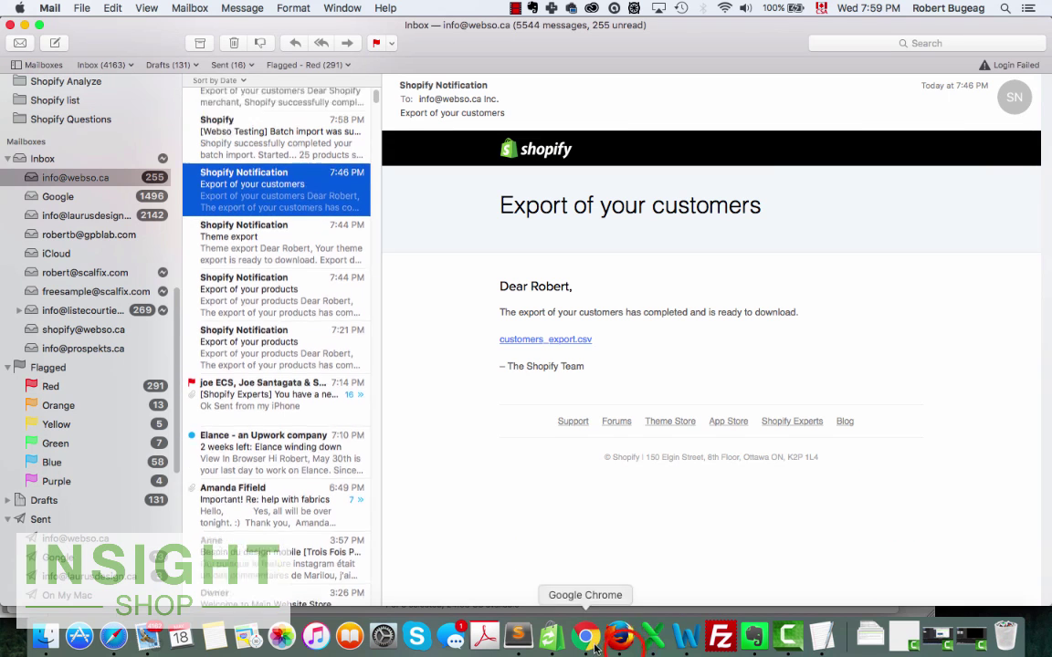
{"action": "left_click", "coordinate": [619, 637]}
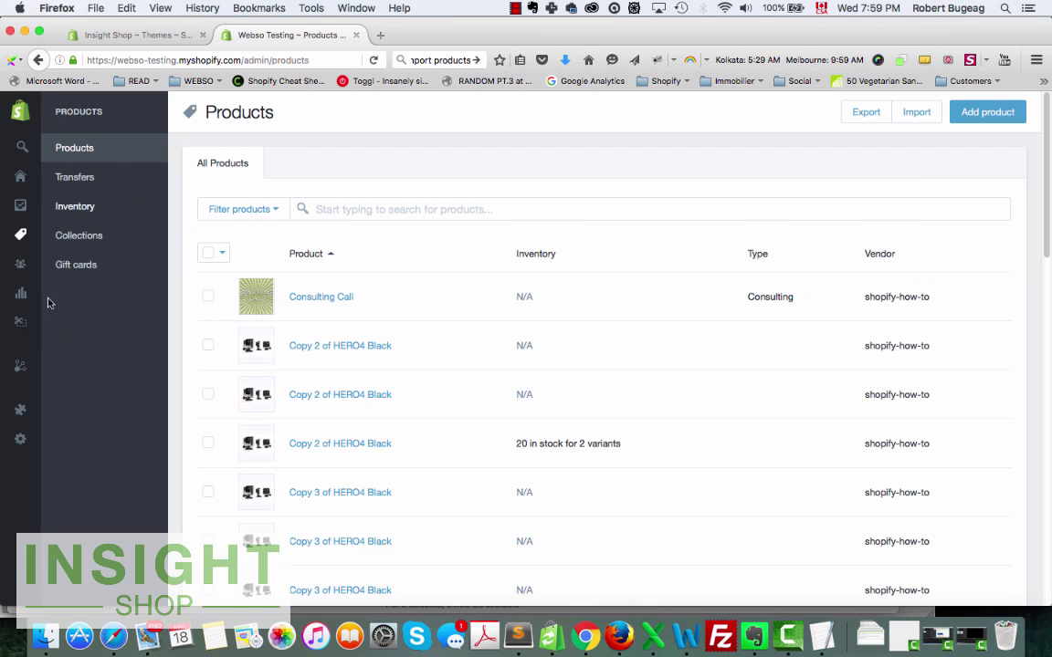
{"action": "left_click", "coordinate": [879, 49]}
{"action": "mouse_move", "coordinate": [35, 207]}
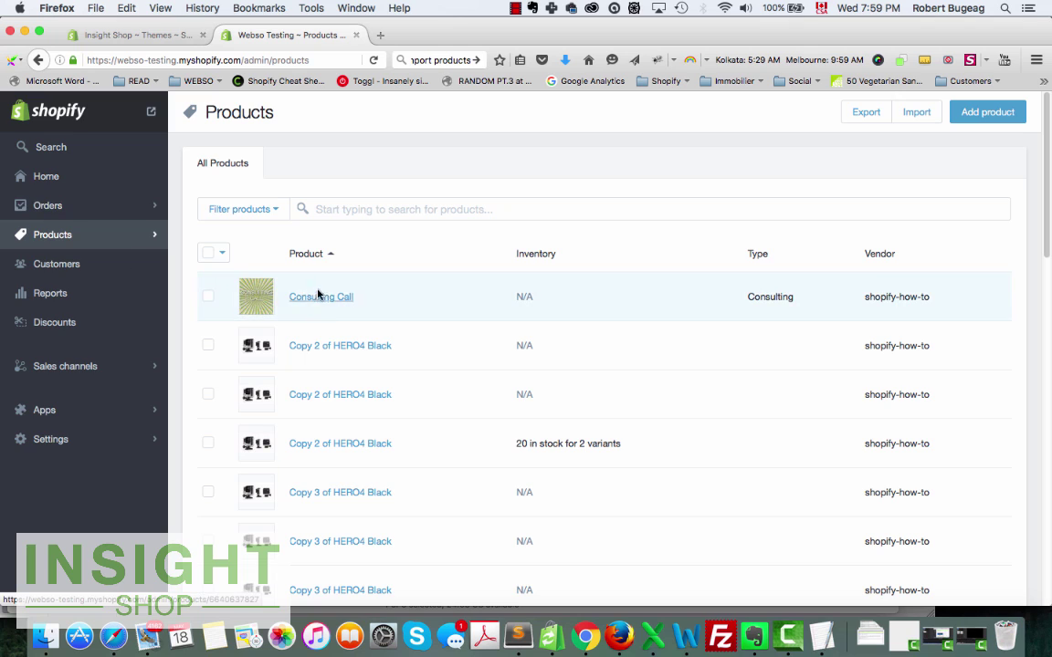
{"action": "left_click", "coordinate": [100, 236]}
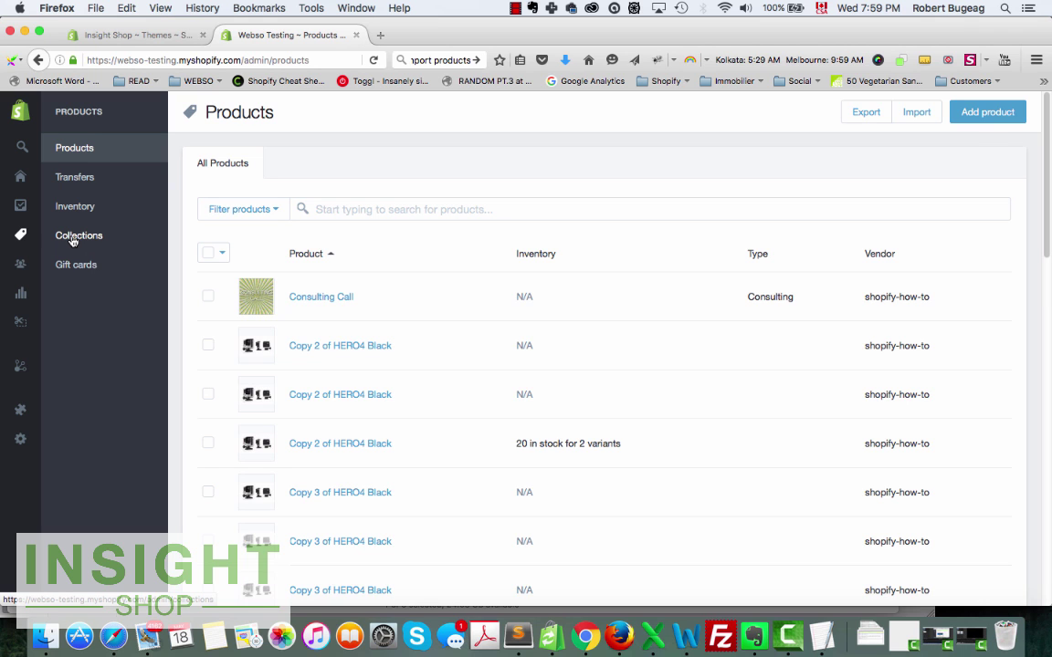
Examine the Main Menu items and their links in the Insight Shop's online store navigation.
{"action": "left_click", "coordinate": [122, 34]}
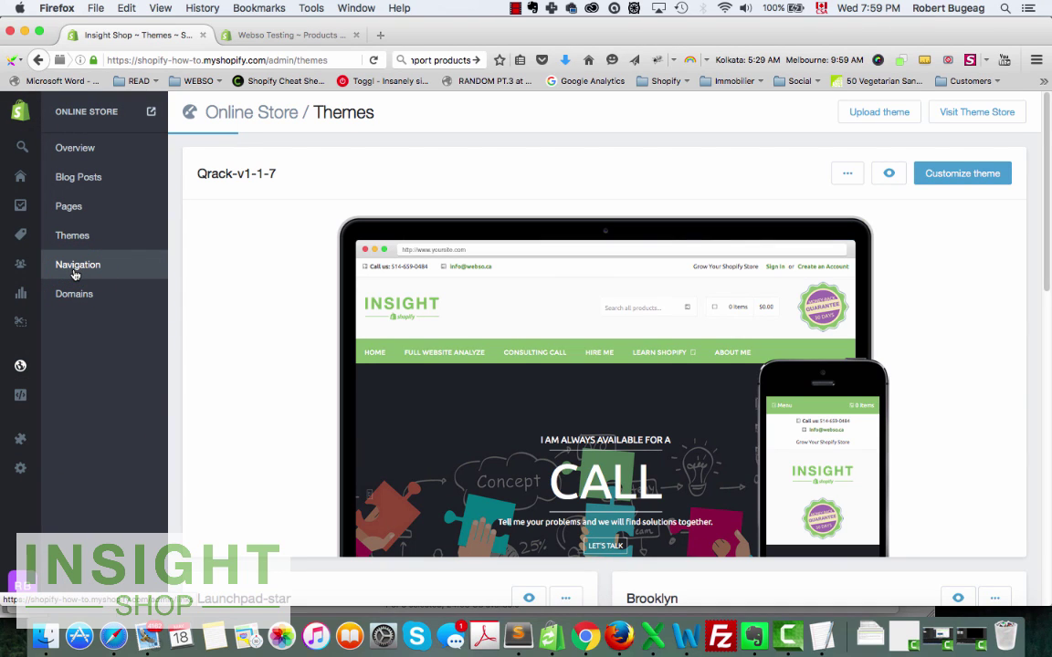
{"action": "left_click", "coordinate": [77, 265]}
{"action": "scroll", "coordinate": [617, 421], "scroll_direction": "down", "scroll_amount": 1}
{"action": "left_click", "coordinate": [936, 425]}
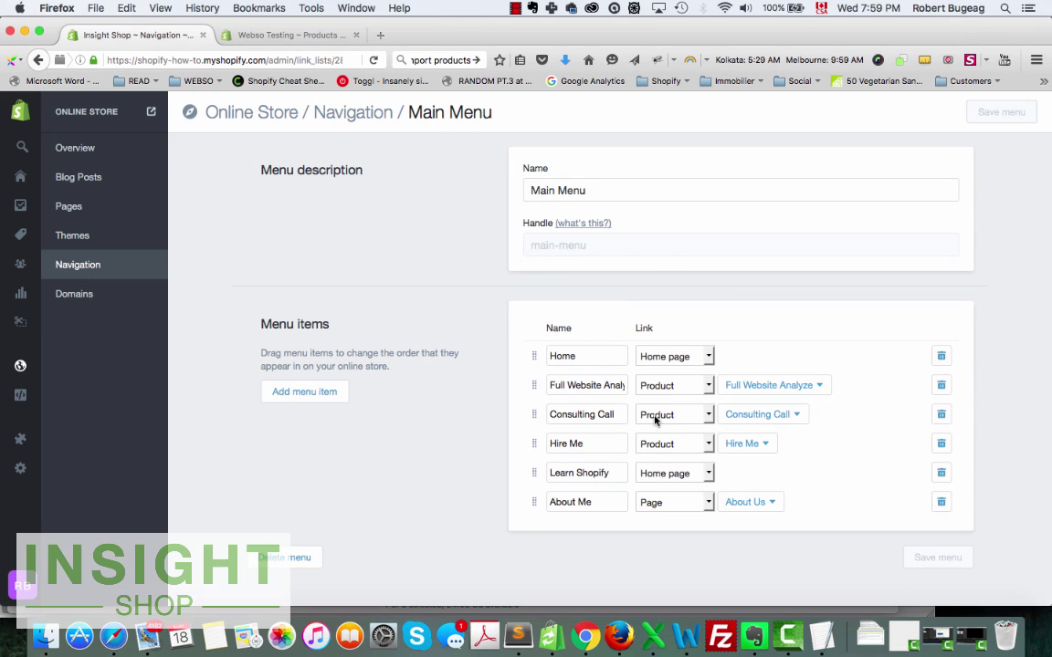
{"action": "left_click", "coordinate": [256, 32]}
{"action": "left_click", "coordinate": [163, 38]}
Open the Insight Shop's product collections and check which ones exist and their product conditions.
{"action": "mouse_move", "coordinate": [64, 288]}
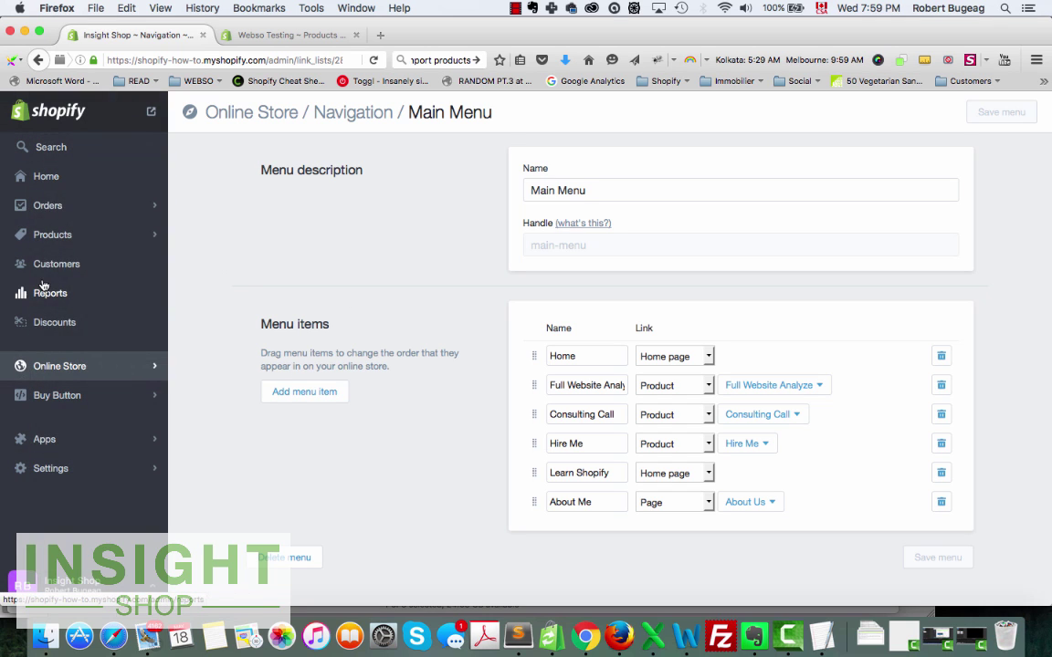
{"action": "left_click", "coordinate": [60, 235]}
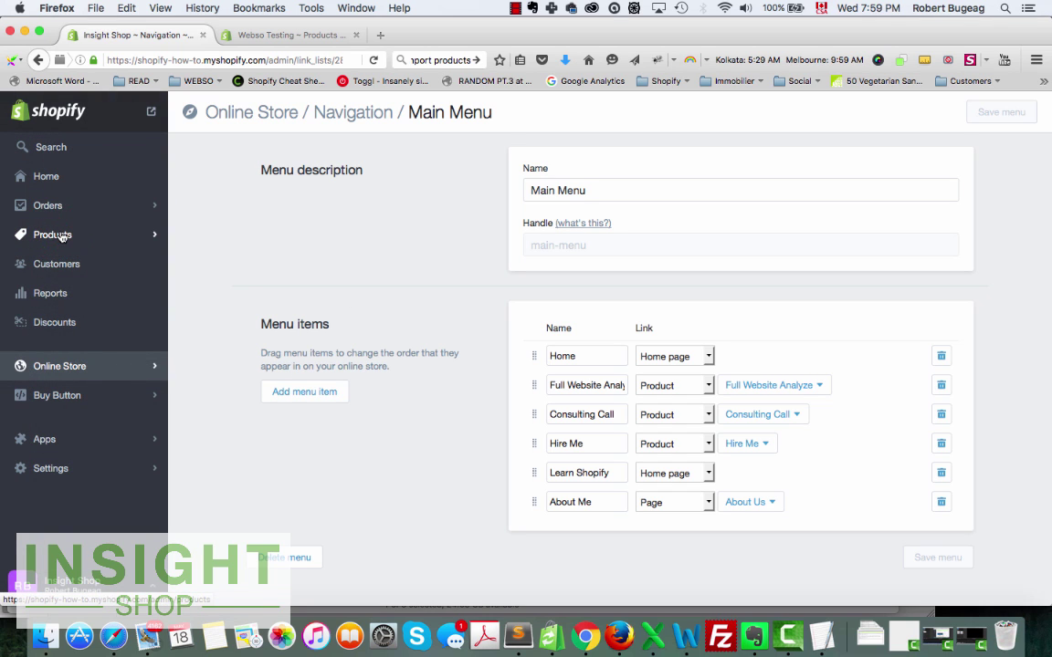
{"action": "left_click", "coordinate": [60, 236]}
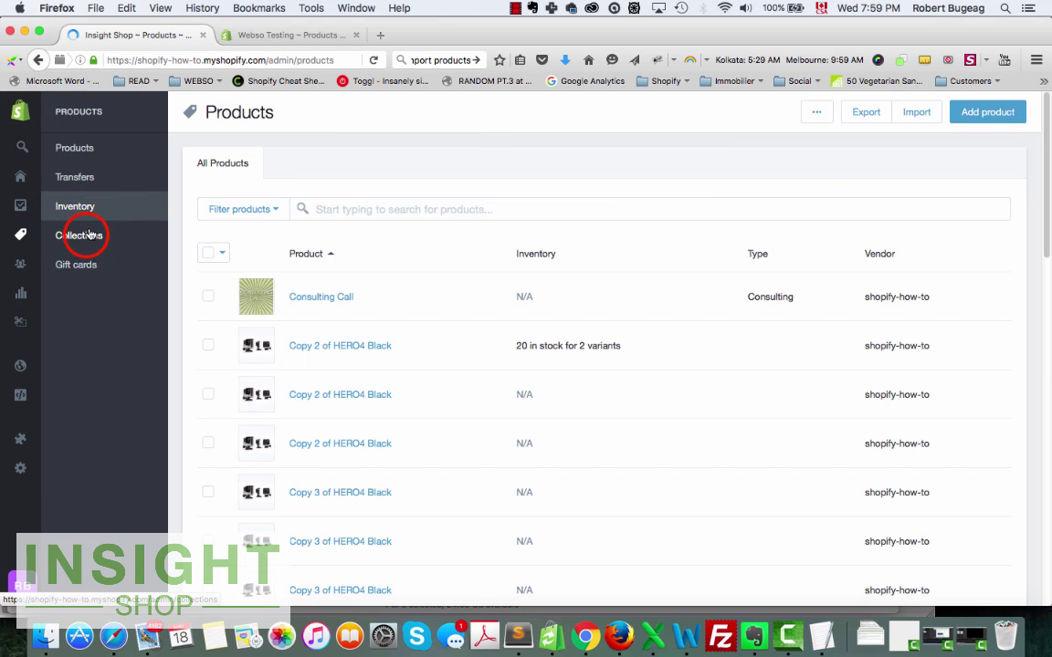
{"action": "left_click", "coordinate": [89, 235]}
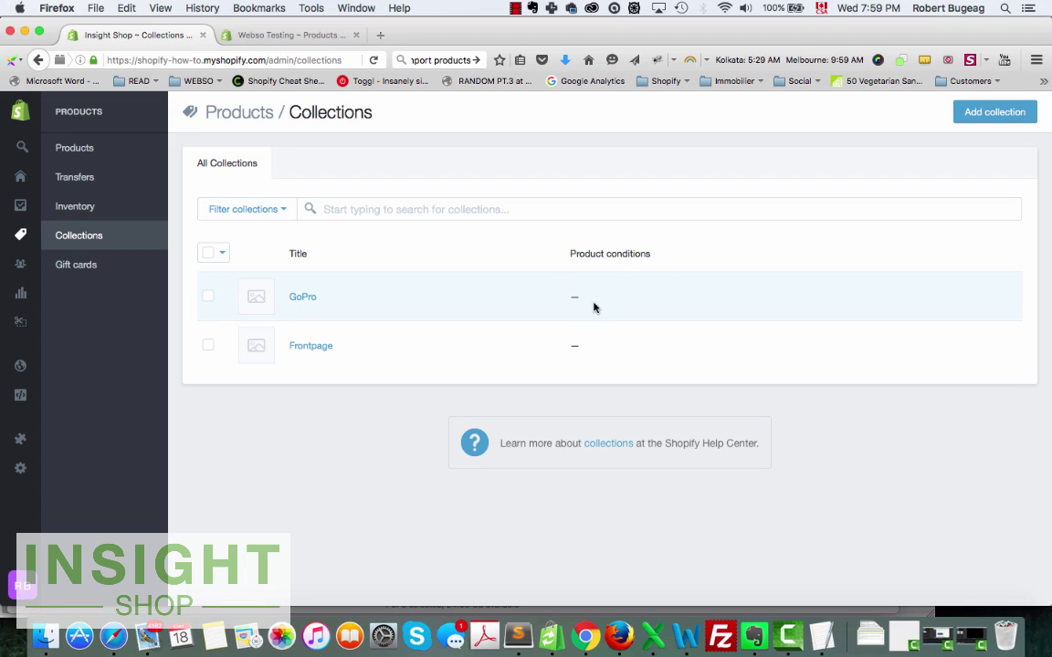
Open the About Us page from the Insight Shop's online store pages.
{"action": "left_click", "coordinate": [259, 32]}
{"action": "left_click", "coordinate": [173, 33]}
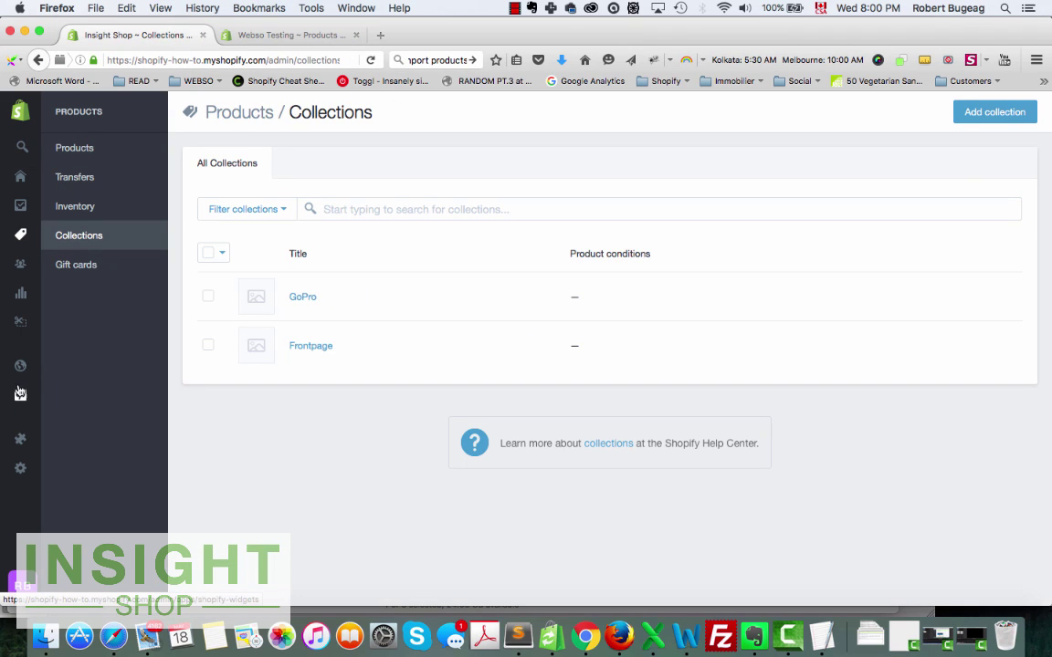
{"action": "mouse_move", "coordinate": [7, 217]}
{"action": "left_click", "coordinate": [83, 368]}
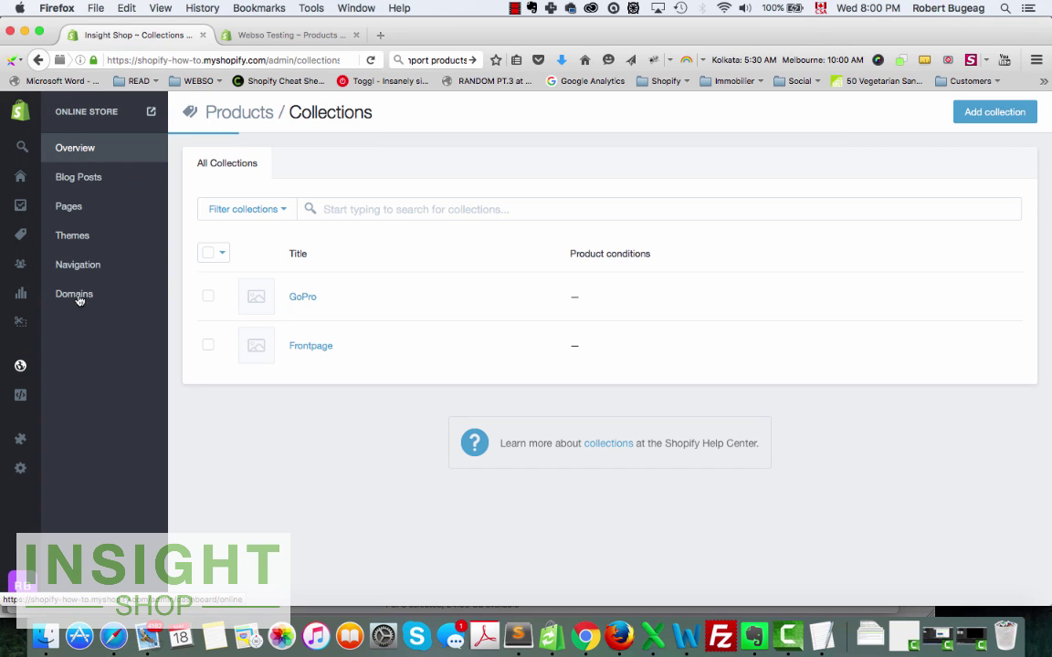
{"action": "left_click", "coordinate": [70, 206]}
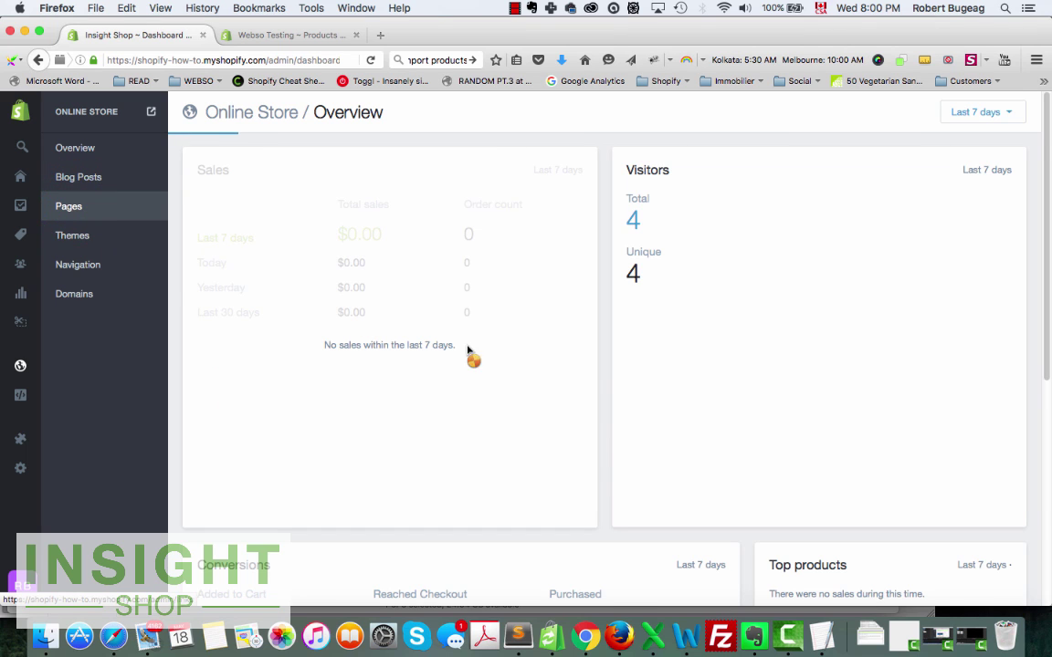
{"action": "left_click", "coordinate": [258, 324]}
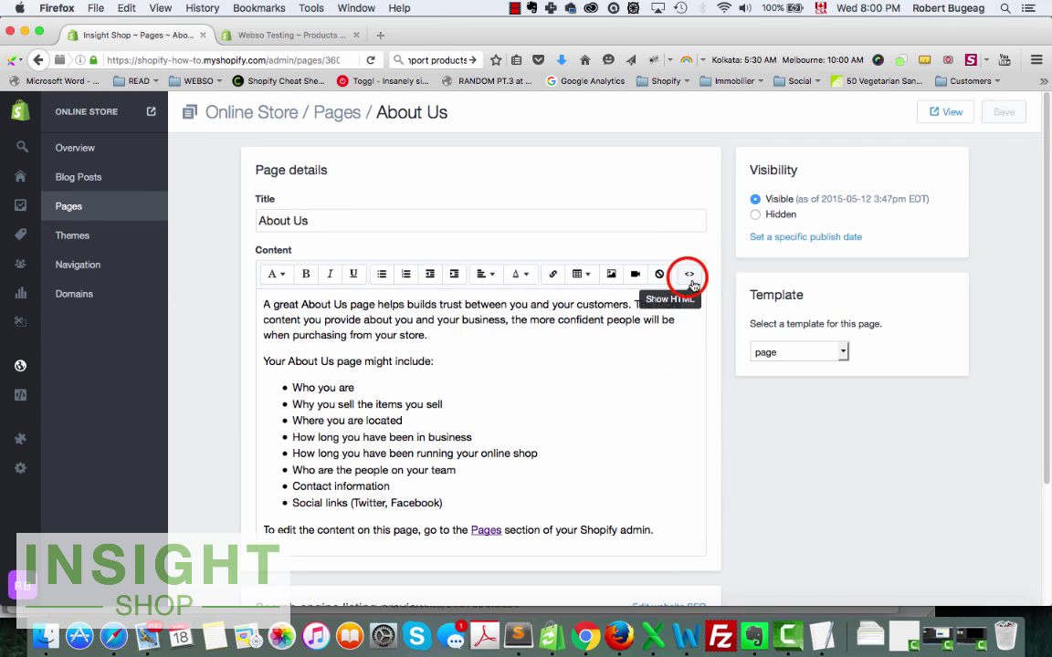
Show the About Us page content as HTML source and switch to the Webso Testing products.
{"action": "left_click", "coordinate": [690, 274]}
{"action": "right_click", "coordinate": [512, 361]}
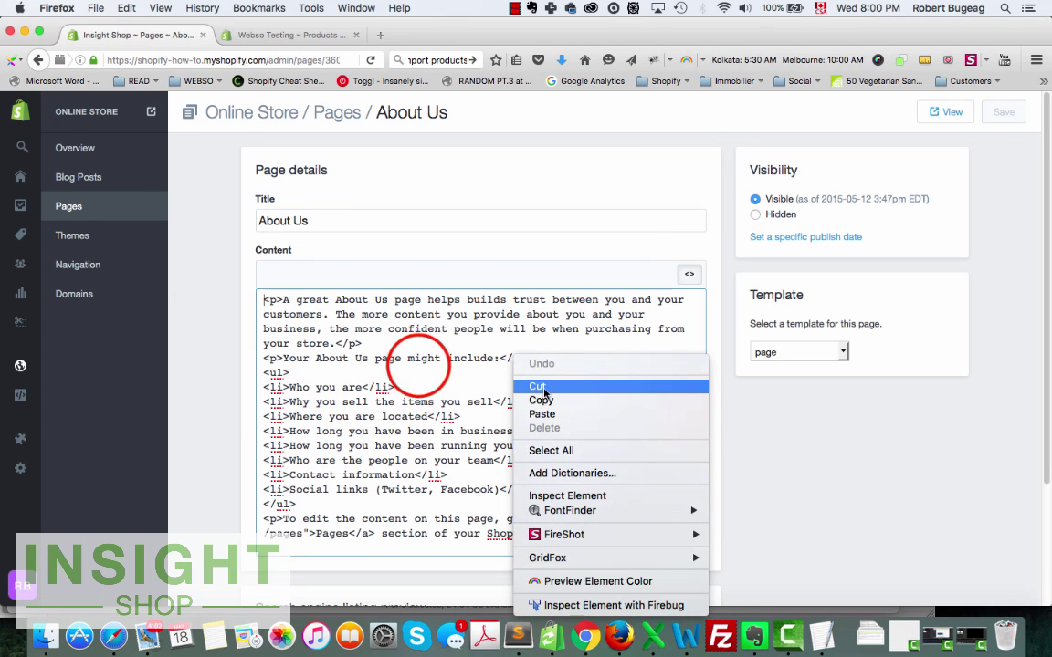
{"action": "left_click", "coordinate": [416, 359]}
{"action": "left_click", "coordinate": [244, 37]}
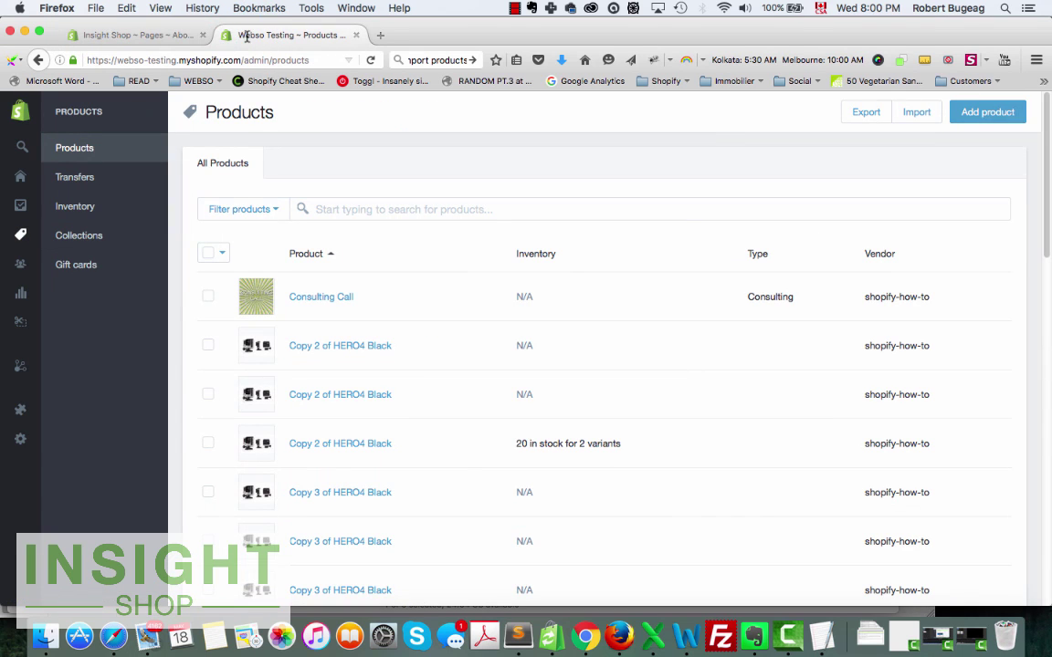